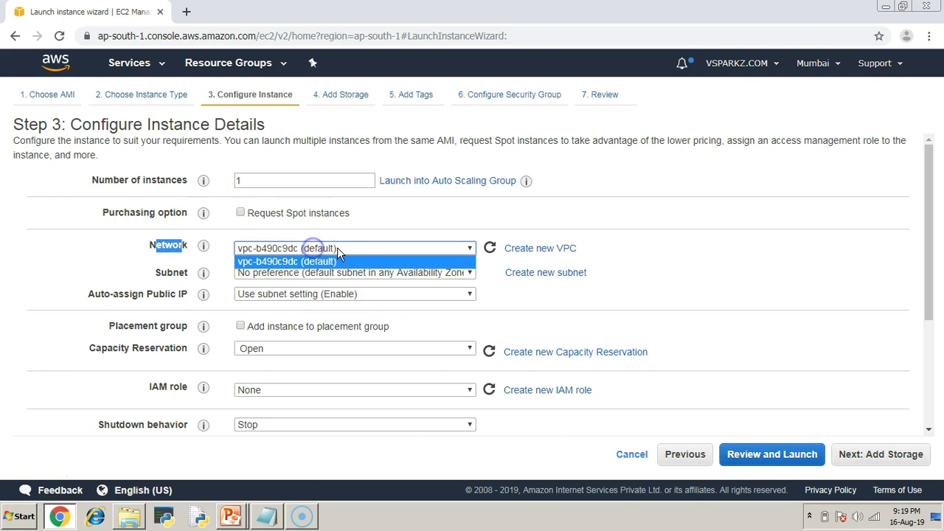
- Assign the instance to the default subnet in ap-south-1a and continue to the security group configuration with default storage and no tags
{"action": "left_click", "coordinate": [696, 284]}
{"action": "mouse_move", "coordinate": [168, 275]}
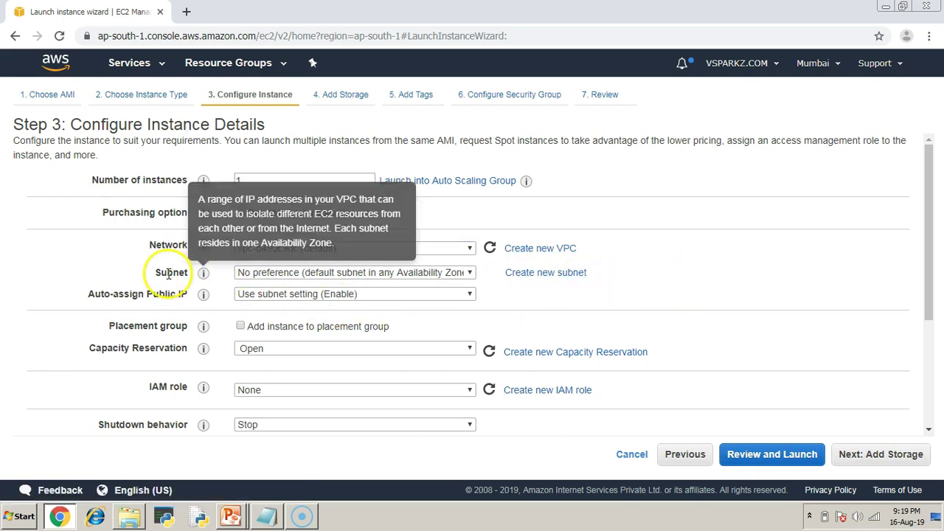
{"action": "left_click", "coordinate": [337, 273]}
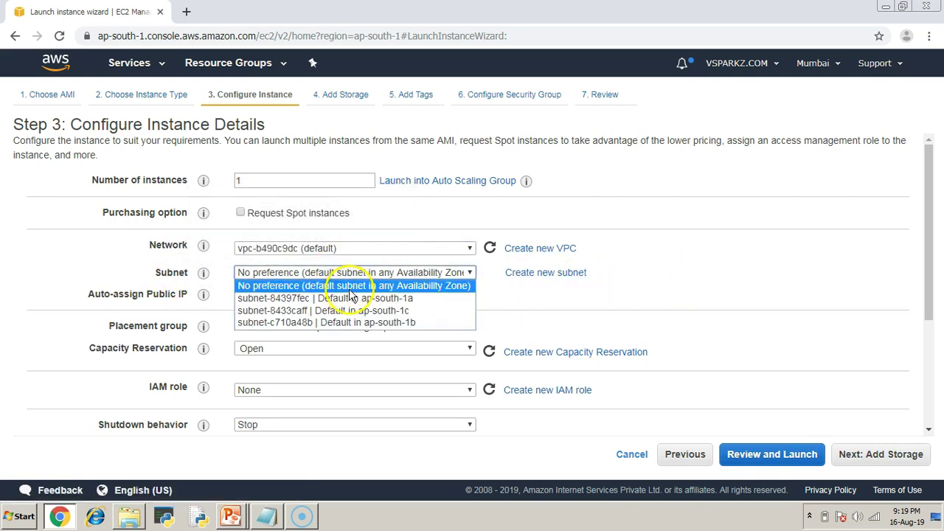
{"action": "left_click", "coordinate": [350, 297]}
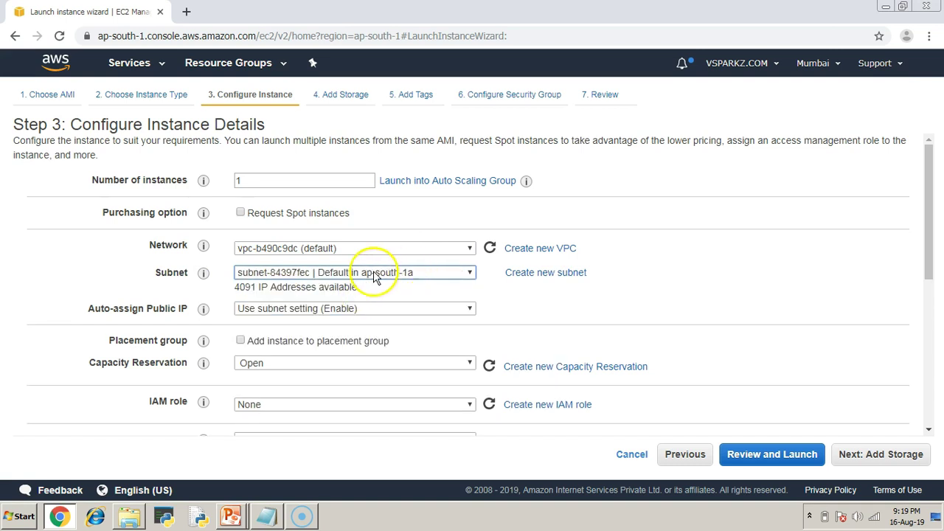
{"action": "left_click", "coordinate": [889, 459]}
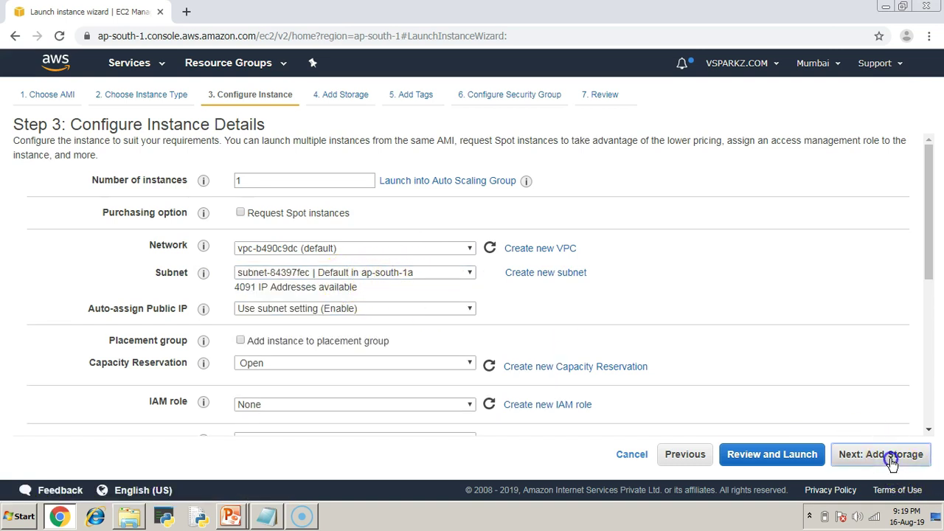
{"action": "left_click", "coordinate": [892, 462]}
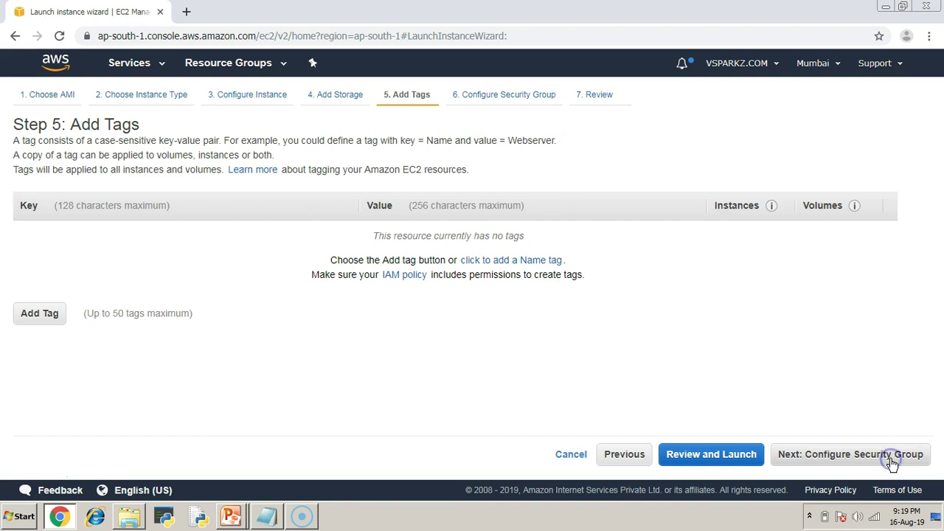
{"action": "left_click", "coordinate": [892, 462]}
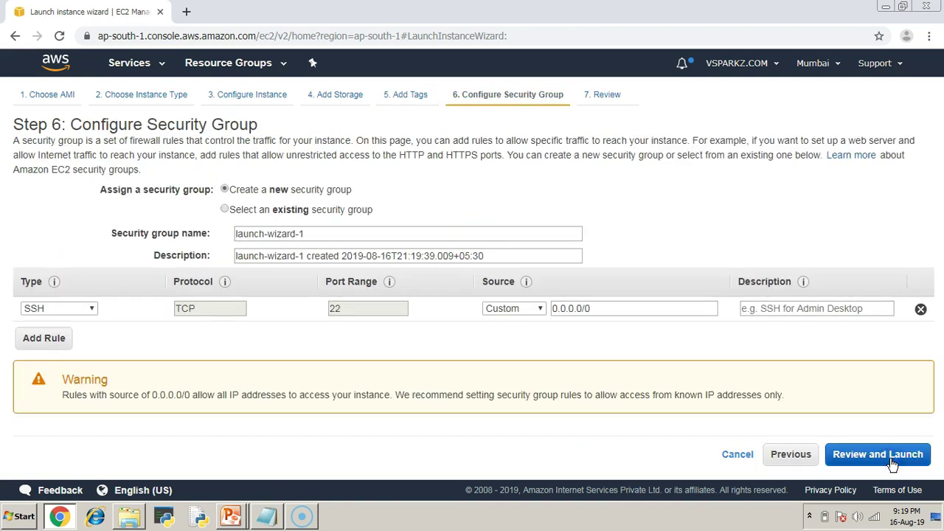
- Examine the inbound rules of the existing launch-wizard-all security group, including traffic type and source
{"action": "left_click", "coordinate": [248, 212]}
{"action": "left_click", "coordinate": [253, 285]}
{"action": "left_click_drag", "start_coordinate": [66, 404], "coordinate": [26, 402]}
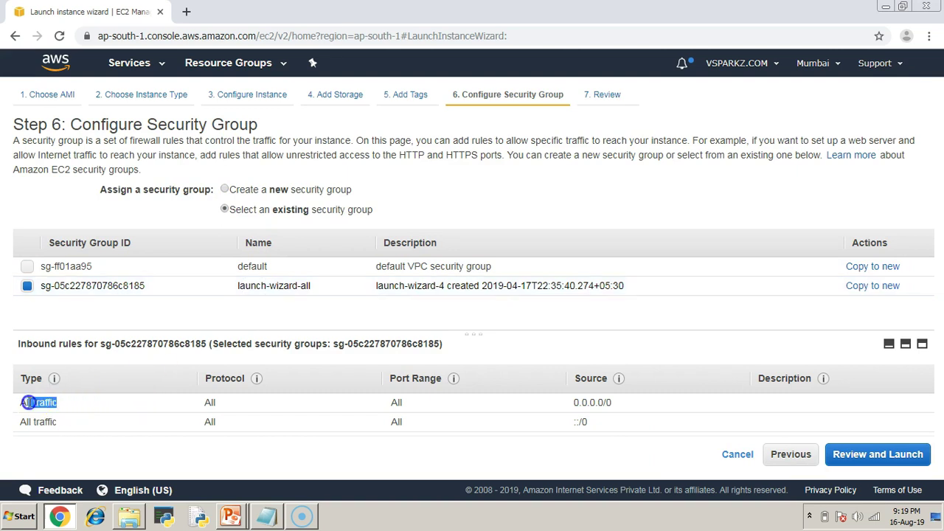
{"action": "left_click_drag", "start_coordinate": [574, 403], "coordinate": [606, 402]}
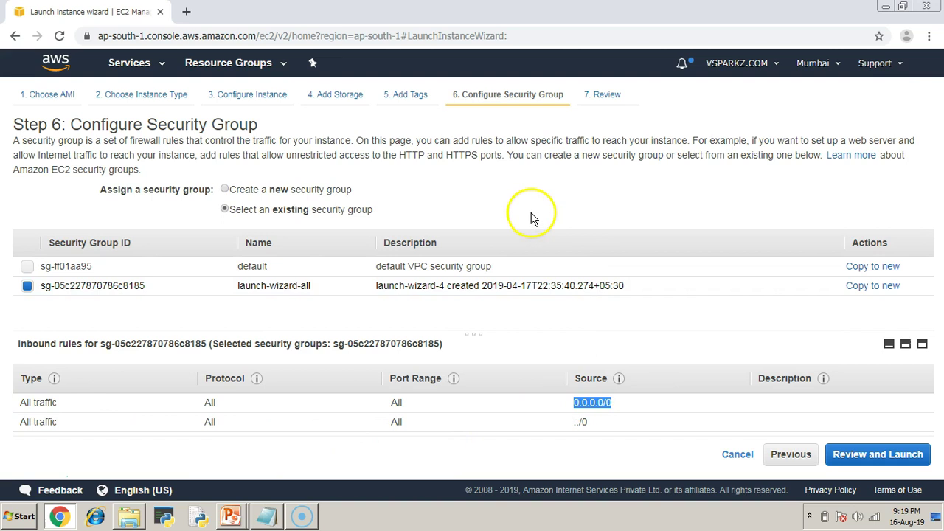
- Define a new security group named launch-wizard-alltraffic with a rule allowing All traffic from Anywhere
{"action": "left_click", "coordinate": [226, 190]}
{"action": "left_click", "coordinate": [314, 233]}
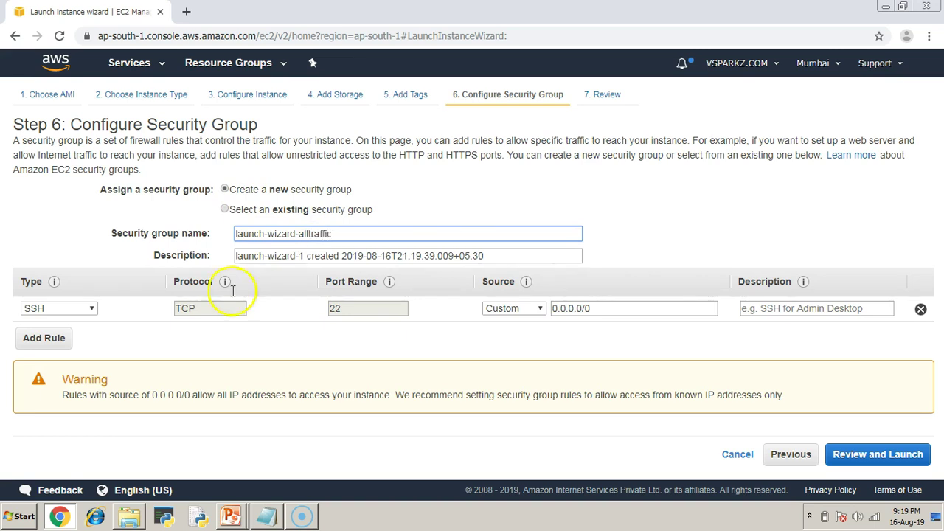
{"action": "left_click", "coordinate": [91, 308]}
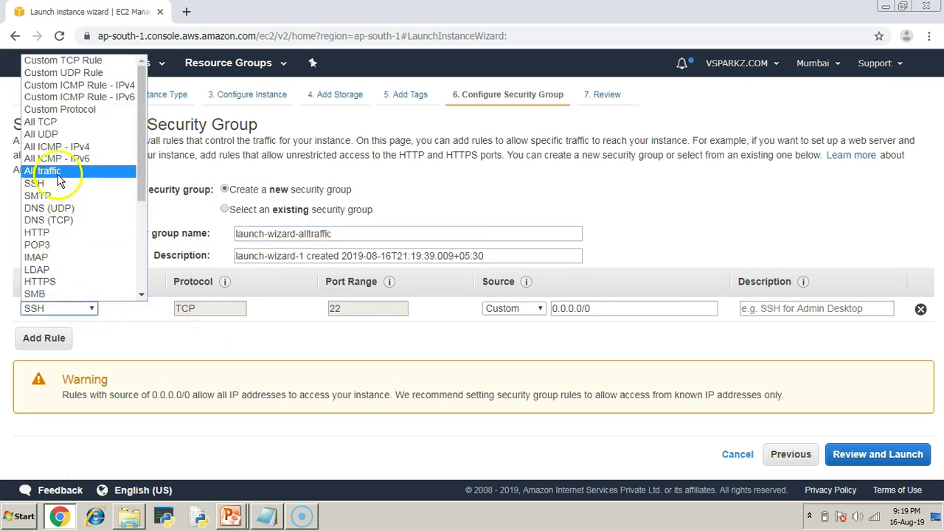
{"action": "left_click", "coordinate": [58, 174]}
{"action": "left_click", "coordinate": [544, 309]}
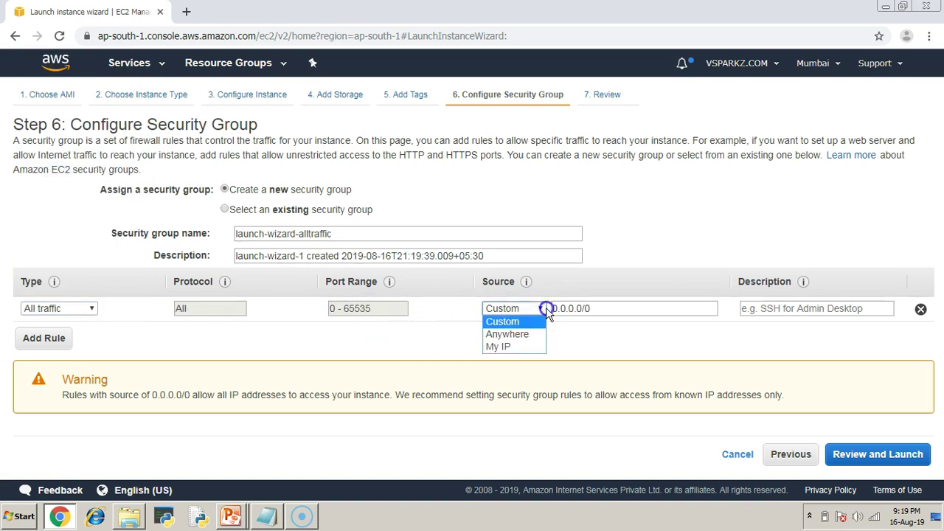
{"action": "left_click", "coordinate": [518, 335]}
- Proceed through the review and launch the instance with the existing key pair mumbai, acknowledging access to its private key file
{"action": "left_click", "coordinate": [907, 457]}
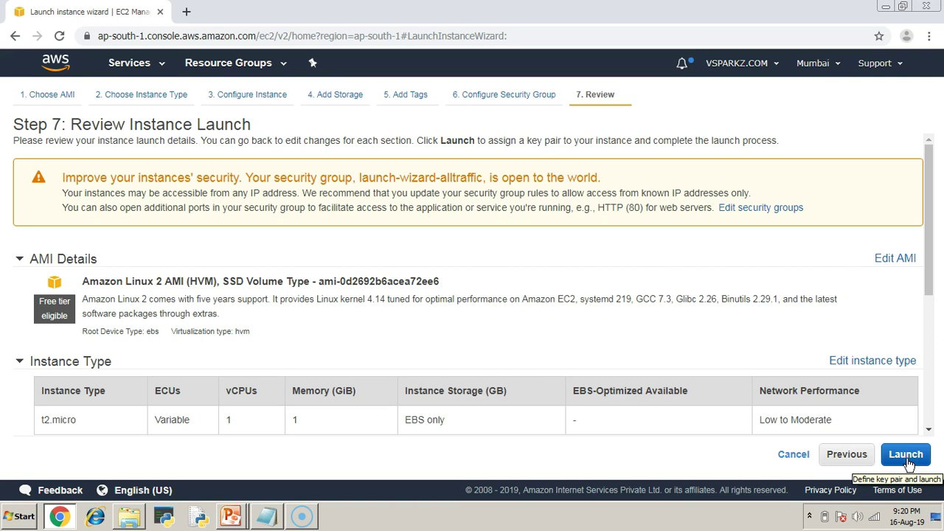
{"action": "left_click", "coordinate": [906, 460]}
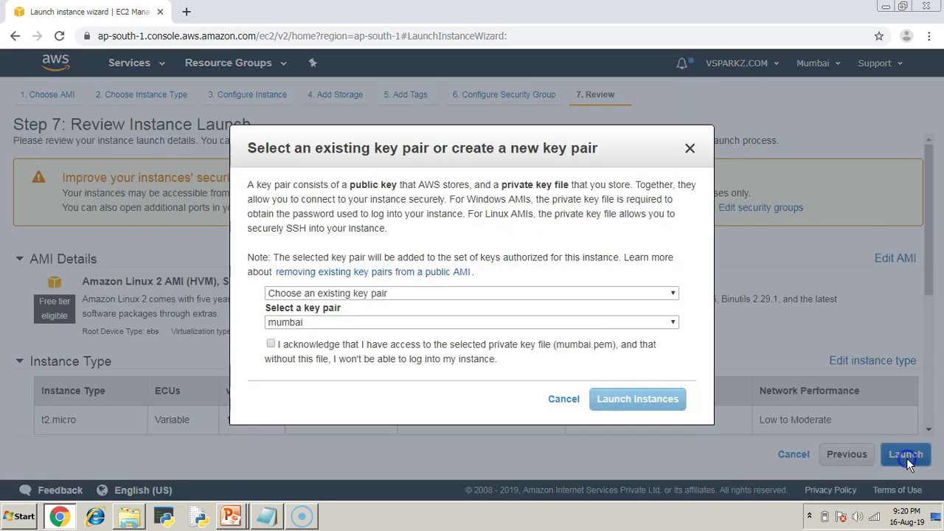
{"action": "left_click", "coordinate": [300, 346]}
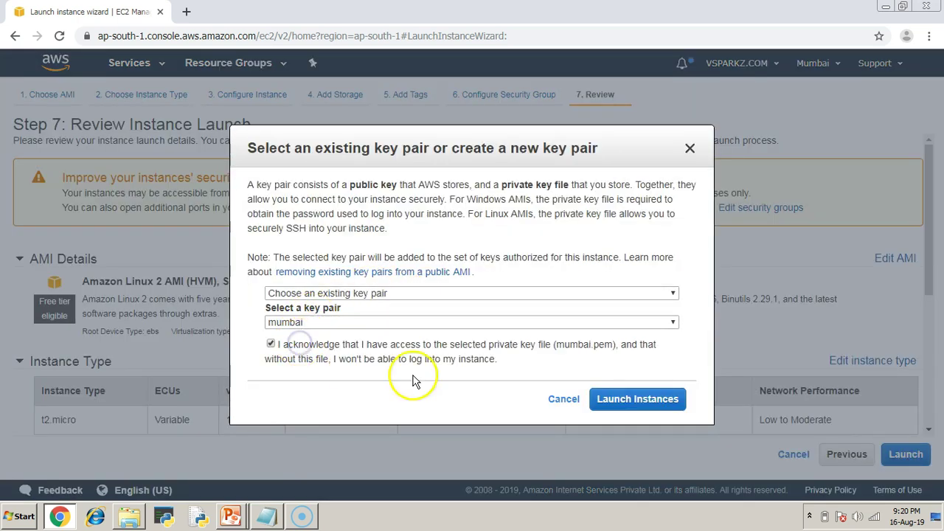
{"action": "left_click", "coordinate": [622, 404]}
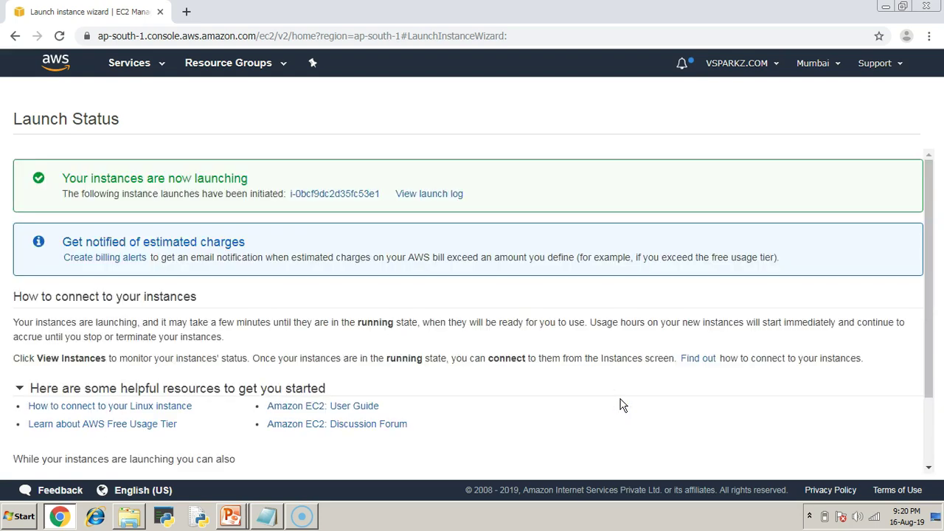
- Open the launched instance in the full, unfiltered instances list and name it first-machine
{"action": "left_click", "coordinate": [320, 197]}
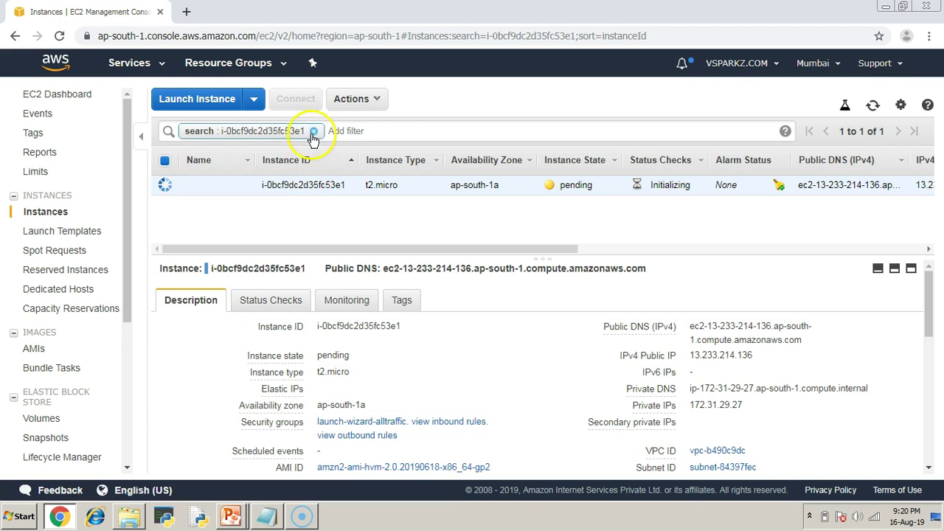
{"action": "left_click", "coordinate": [313, 133]}
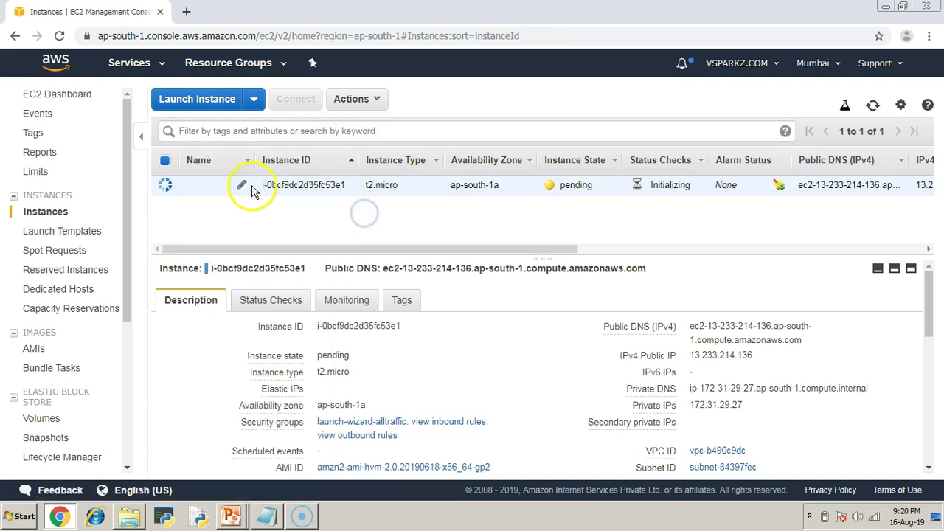
{"action": "left_click", "coordinate": [243, 185]}
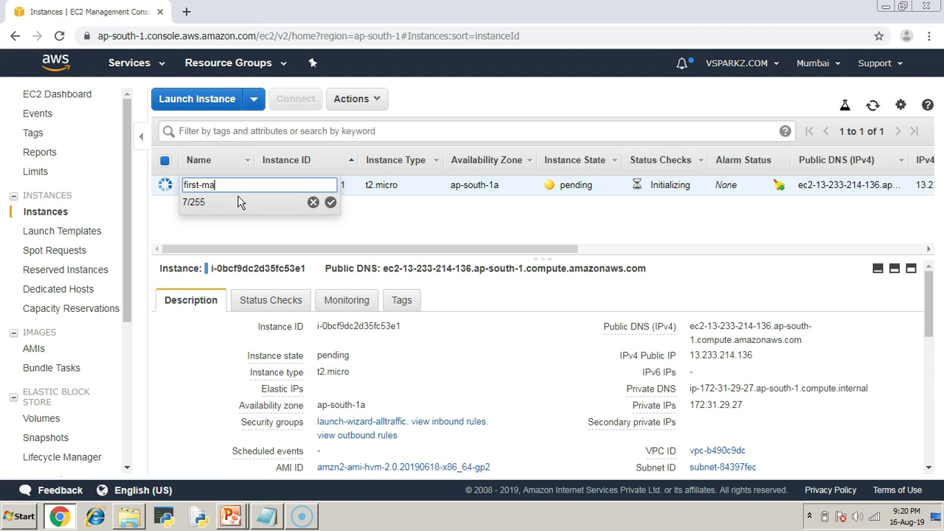
{"action": "key", "text": "Return"}
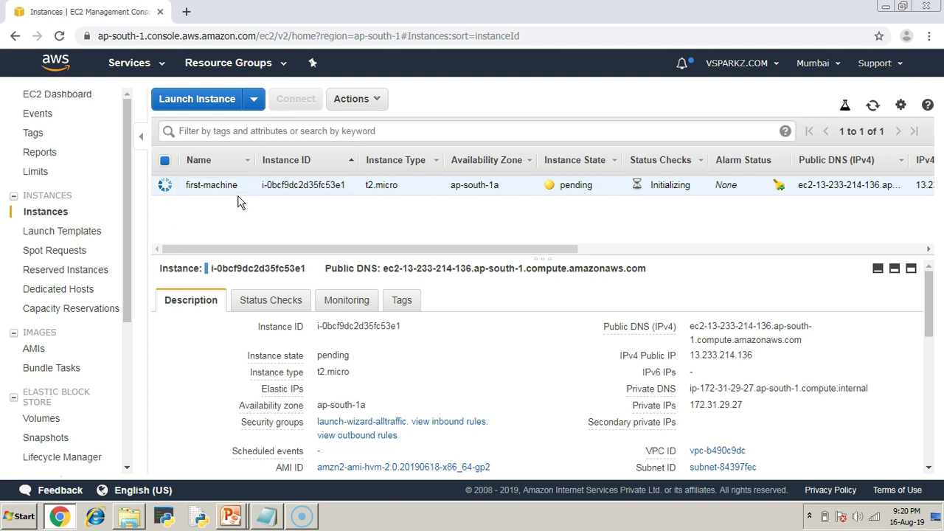
- Start launching another instance with the Amazon Linux 2 AMI and the t2.micro type, continuing to the instance details
{"action": "left_click", "coordinate": [200, 99]}
{"action": "left_click_drag", "start_coordinate": [177, 275], "coordinate": [189, 275]}
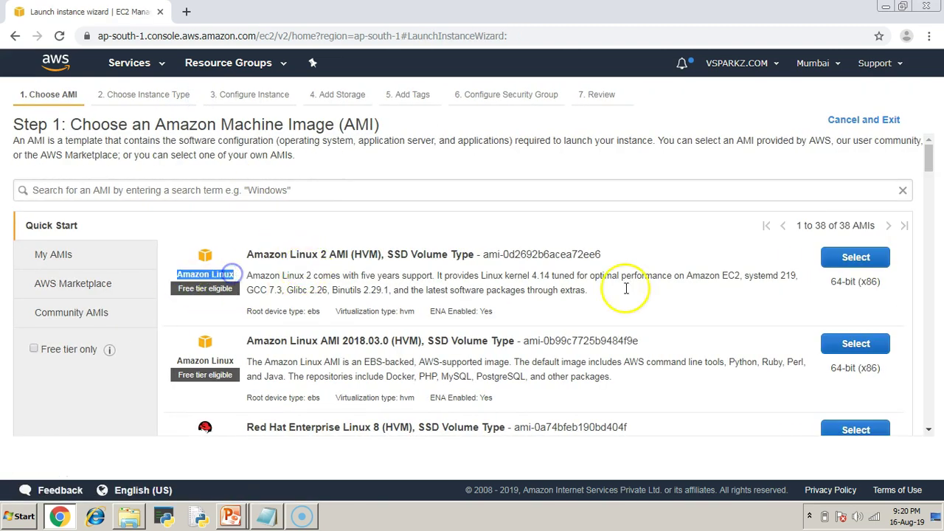
{"action": "left_click", "coordinate": [877, 257]}
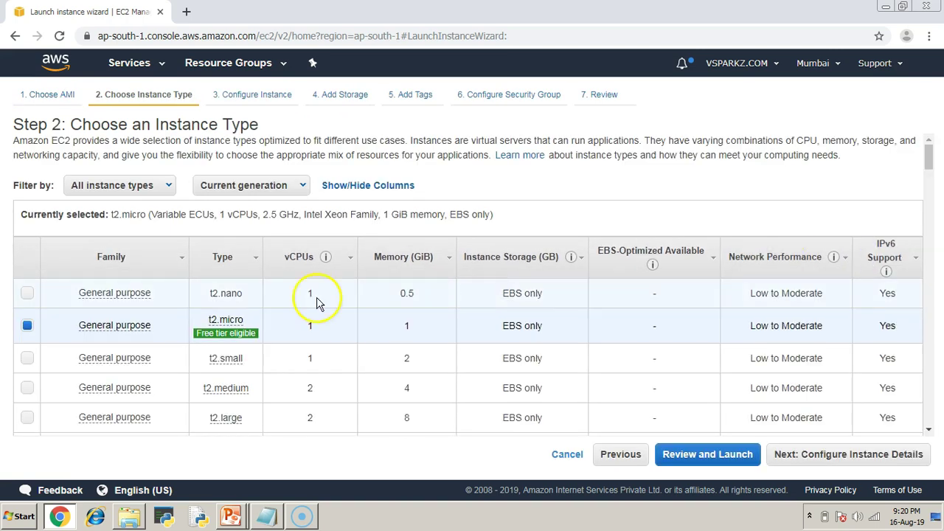
{"action": "left_click_drag", "start_coordinate": [208, 321], "coordinate": [247, 327]}
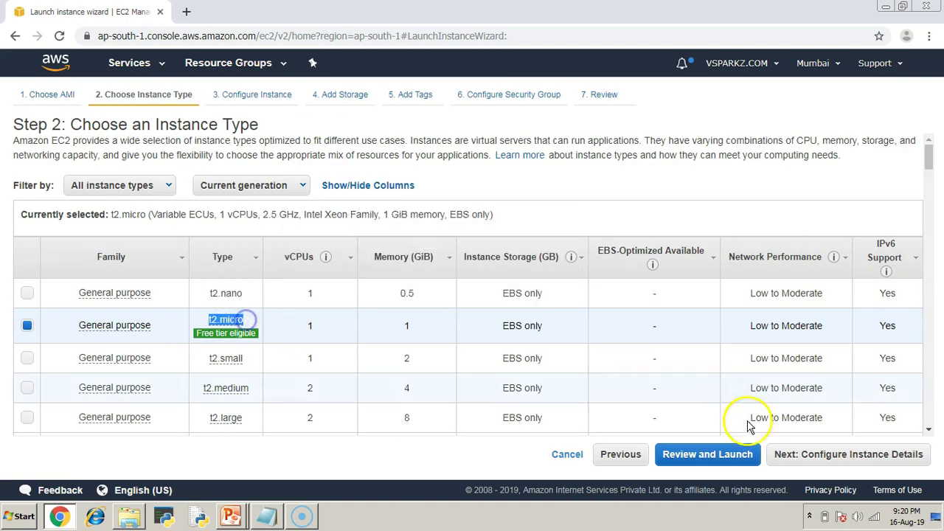
{"action": "left_click", "coordinate": [811, 454]}
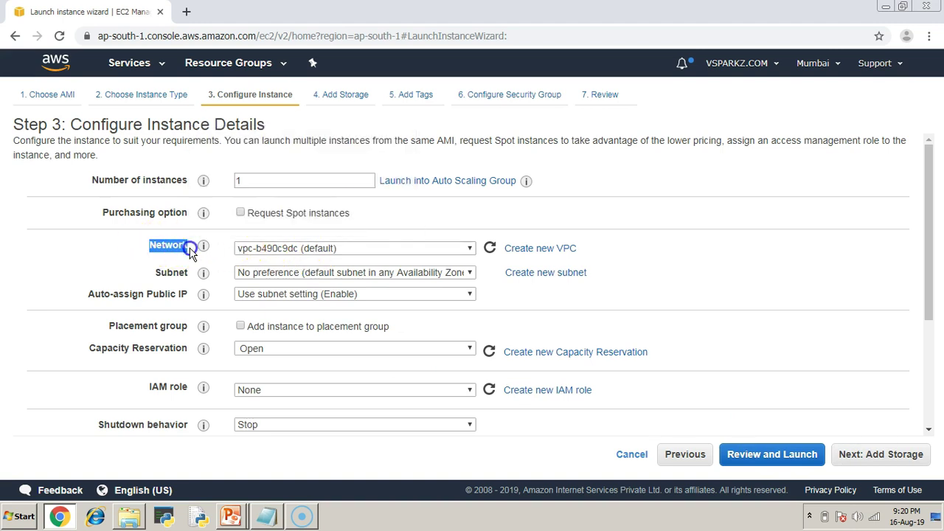
- Place the second instance in the default ap-south-1b subnet and advance to its security group settings, keeping default storage and no tags
{"action": "left_click", "coordinate": [429, 273]}
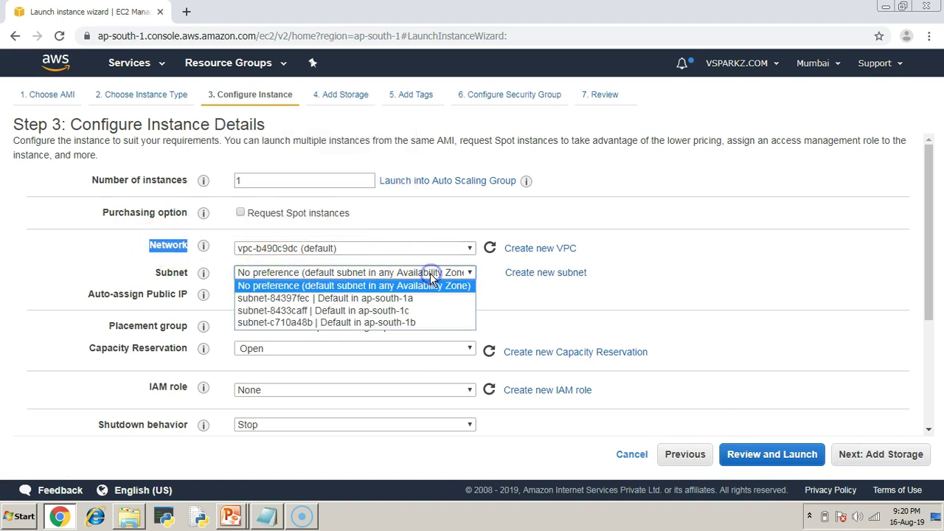
{"action": "left_click", "coordinate": [410, 323]}
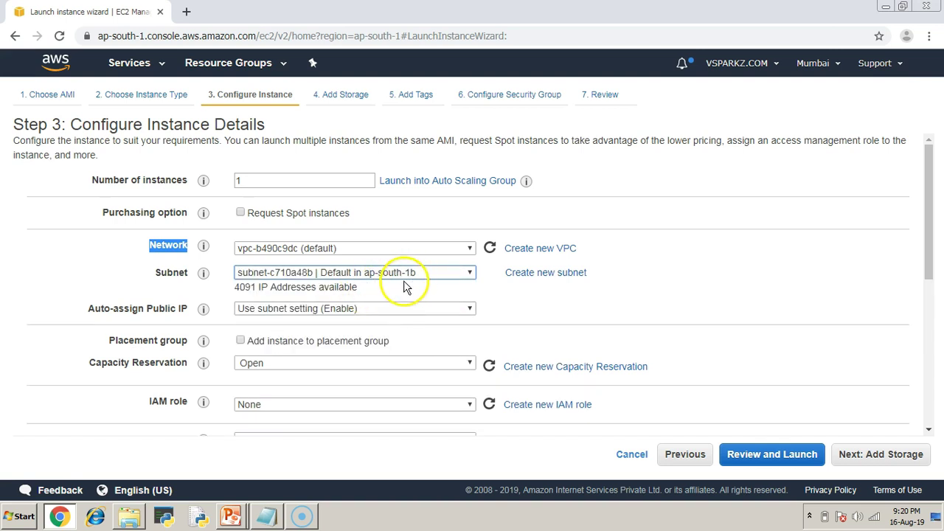
{"action": "left_click", "coordinate": [903, 458]}
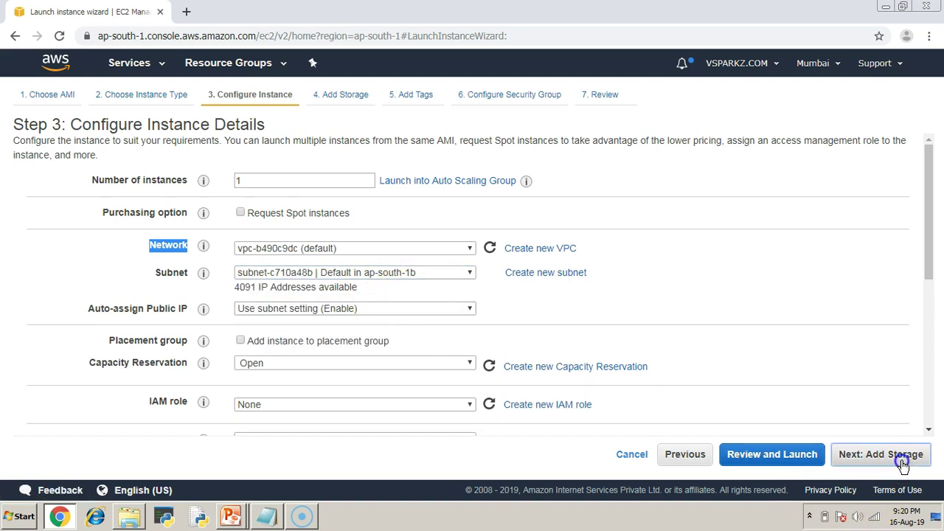
{"action": "left_click", "coordinate": [902, 459]}
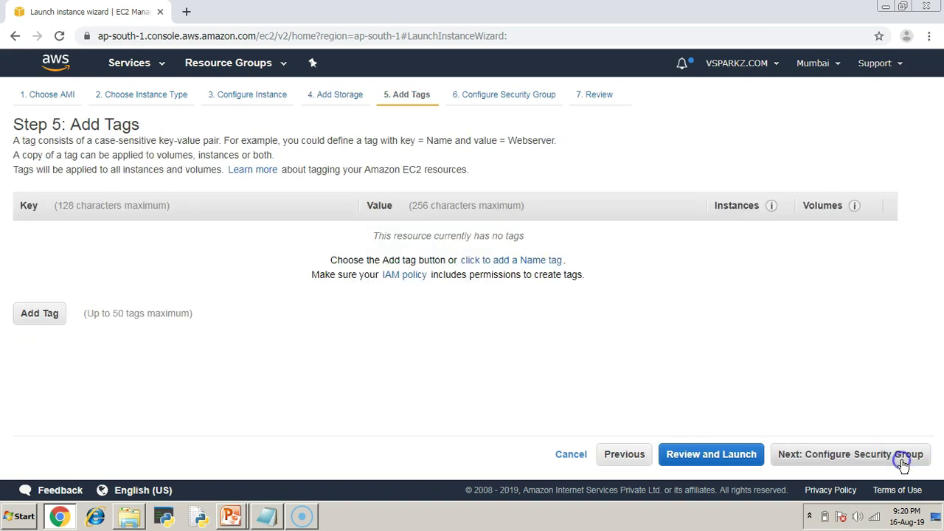
{"action": "left_click", "coordinate": [896, 461]}
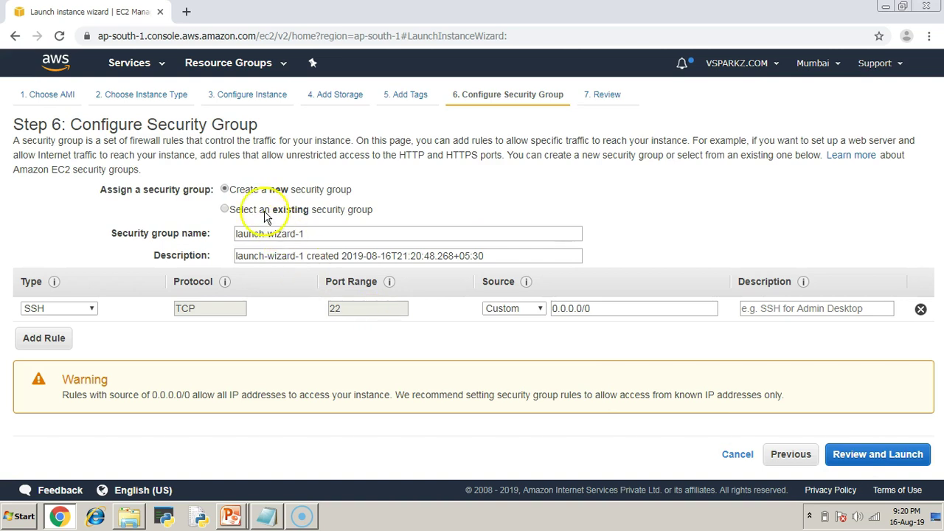
- Assign the existing launch-wizard-alltraffic security group to the second instance and check its launch review
{"action": "left_click", "coordinate": [264, 212]}
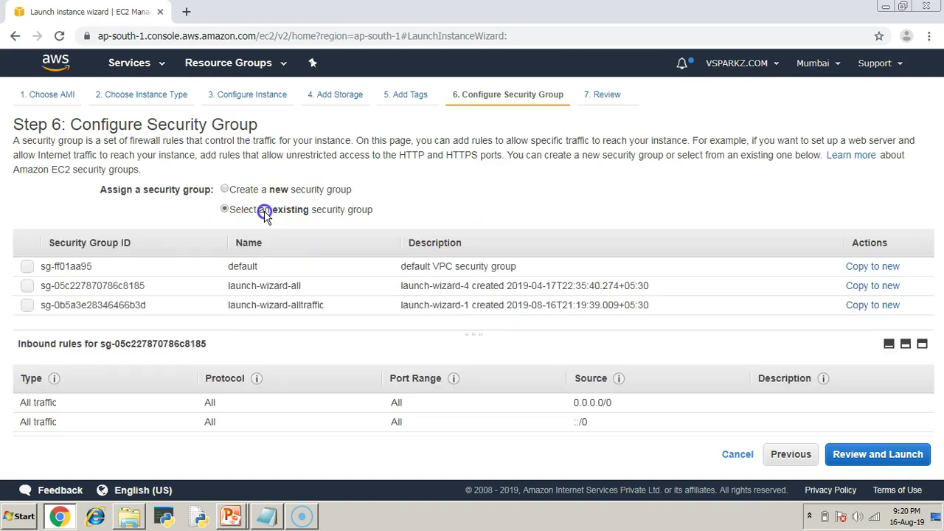
{"action": "left_click", "coordinate": [243, 306]}
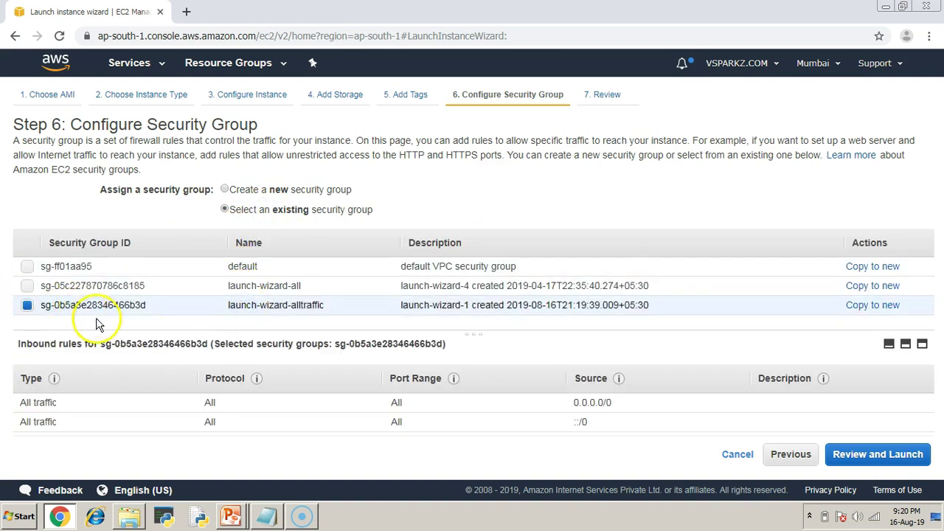
{"action": "left_click", "coordinate": [870, 455]}
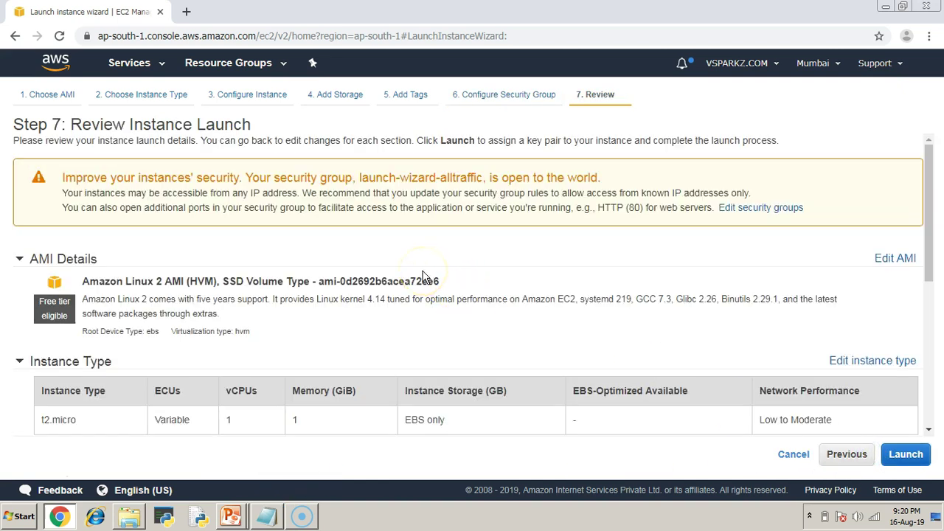
{"action": "scroll", "coordinate": [422, 276], "scroll_direction": "down", "scroll_amount": 5}
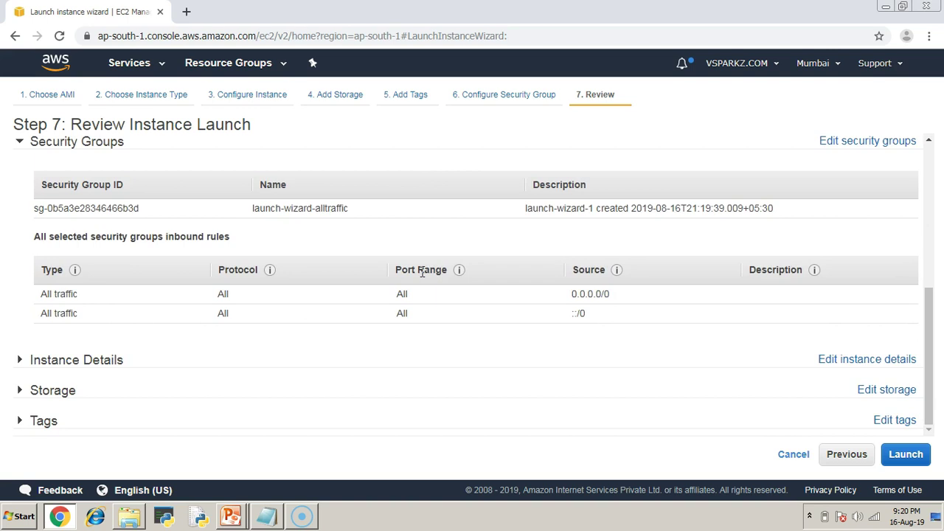
{"action": "scroll", "coordinate": [423, 274], "scroll_direction": "up", "scroll_amount": 5}
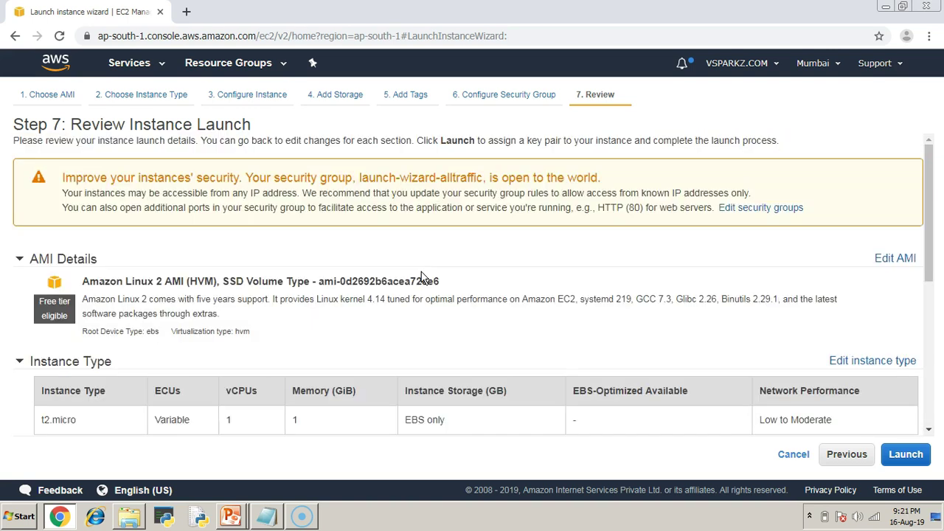
- Launch the second instance with the existing mumbai key pair, acknowledging access to the private key file
{"action": "left_click", "coordinate": [906, 453]}
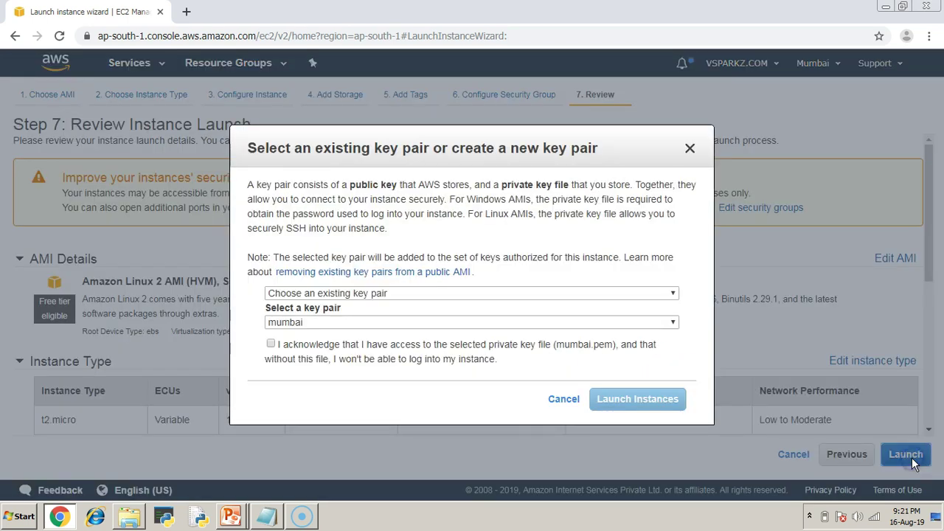
{"action": "left_click", "coordinate": [270, 344]}
{"action": "left_click", "coordinate": [627, 400]}
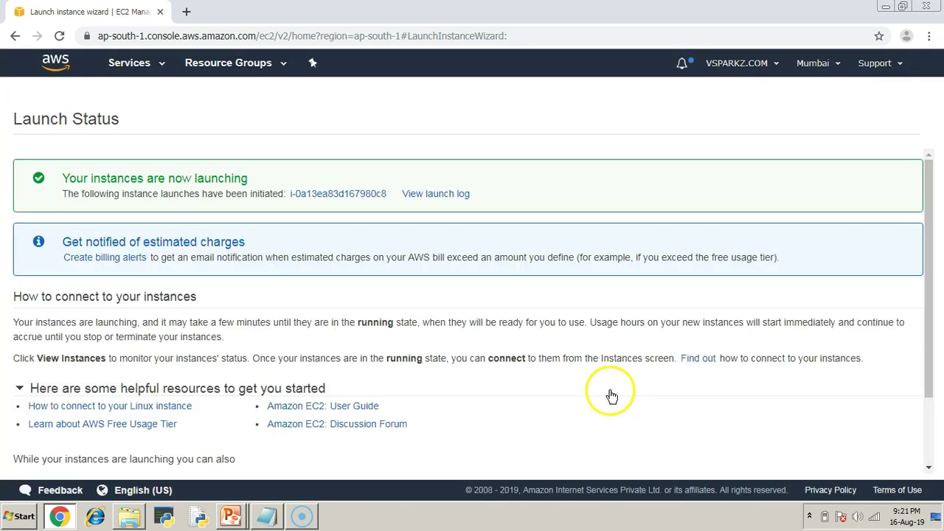
- Show all instances without the instance ID filter and name the newly launched ap-south-1b instance second-machine
{"action": "left_click", "coordinate": [306, 194]}
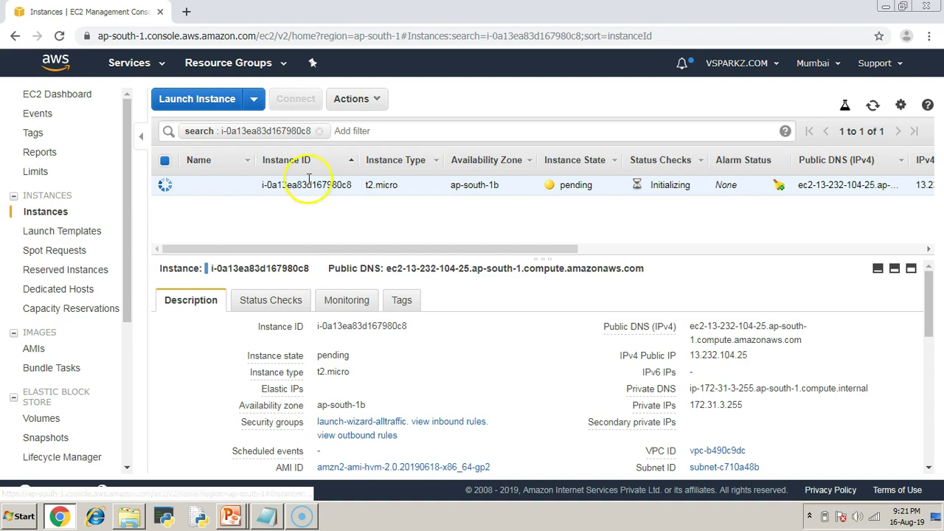
{"action": "left_click", "coordinate": [319, 132]}
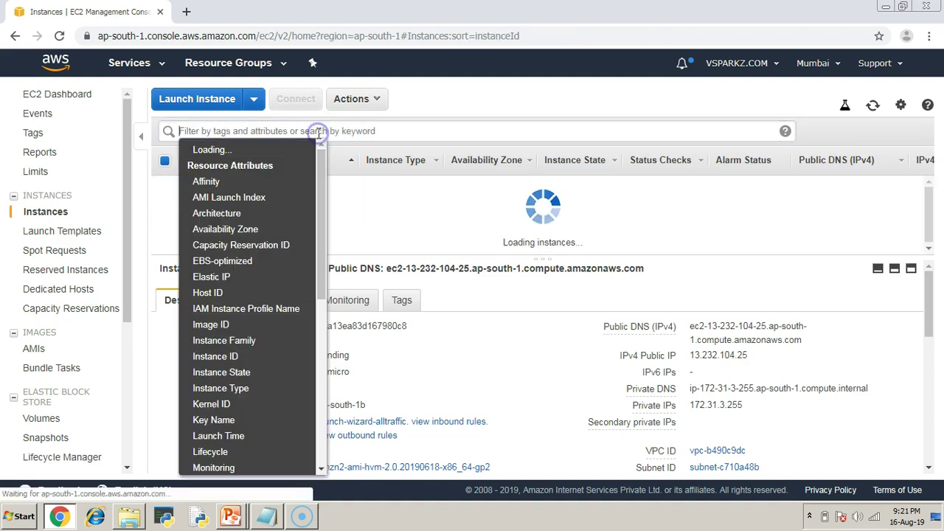
{"action": "left_click", "coordinate": [377, 221]}
{"action": "left_click", "coordinate": [243, 185]}
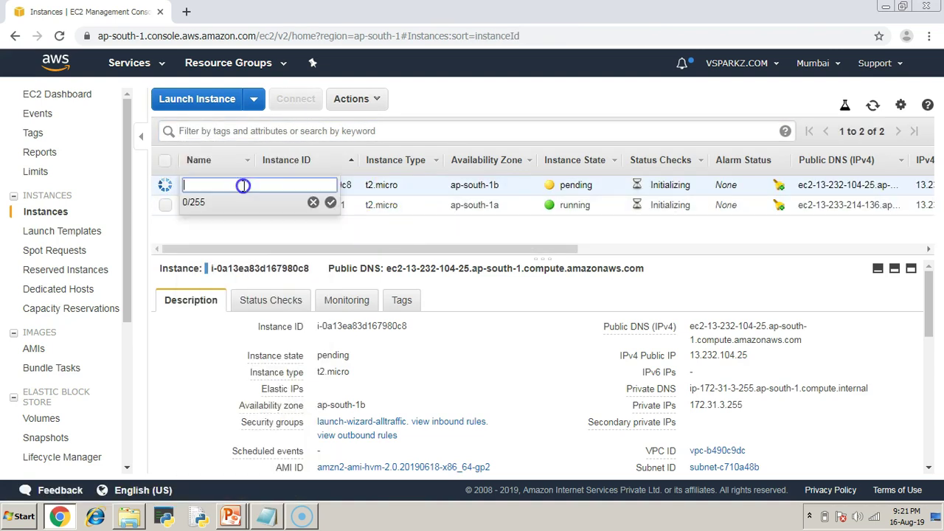
{"action": "type", "text": "second-machine"}
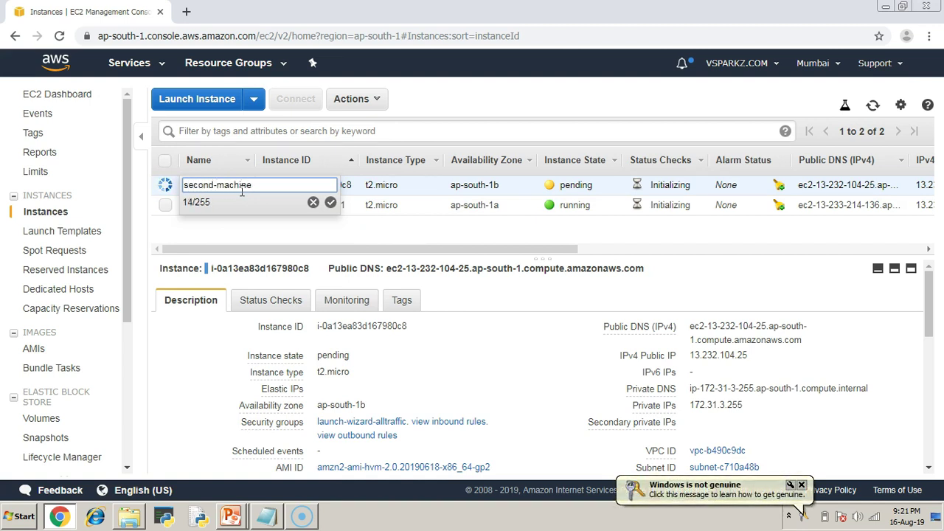
{"action": "key", "text": "Return"}
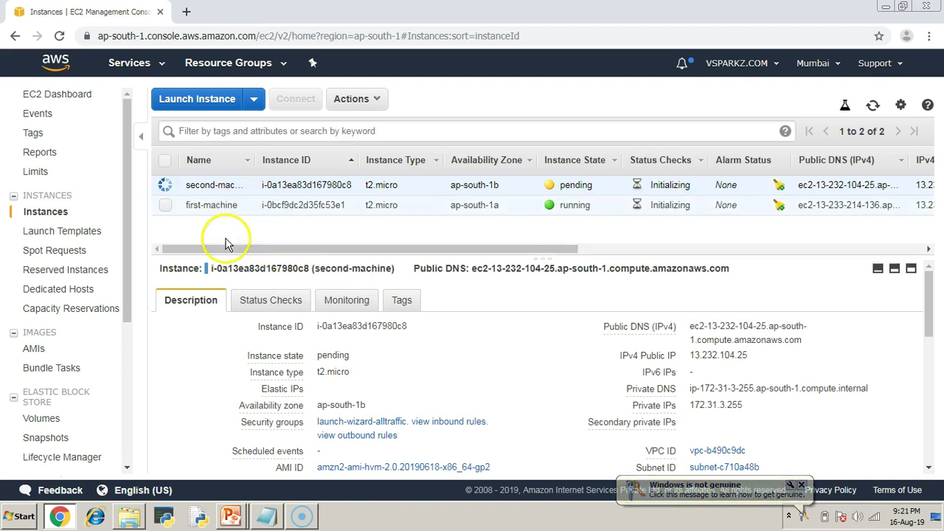
- Select only first-machine in the instance list and copy its IPv4 public IP
{"action": "left_click", "coordinate": [165, 205]}
{"action": "left_click", "coordinate": [164, 186]}
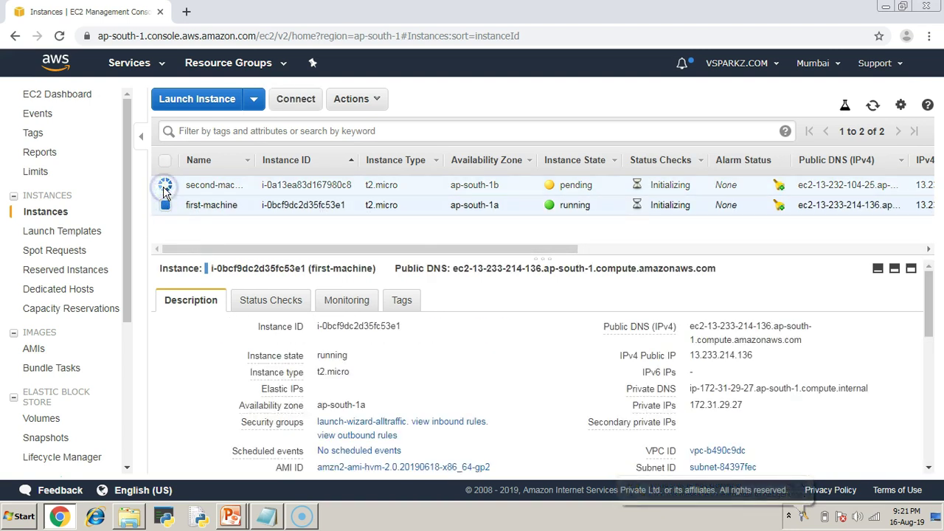
{"action": "left_click_drag", "start_coordinate": [619, 355], "coordinate": [640, 359]}
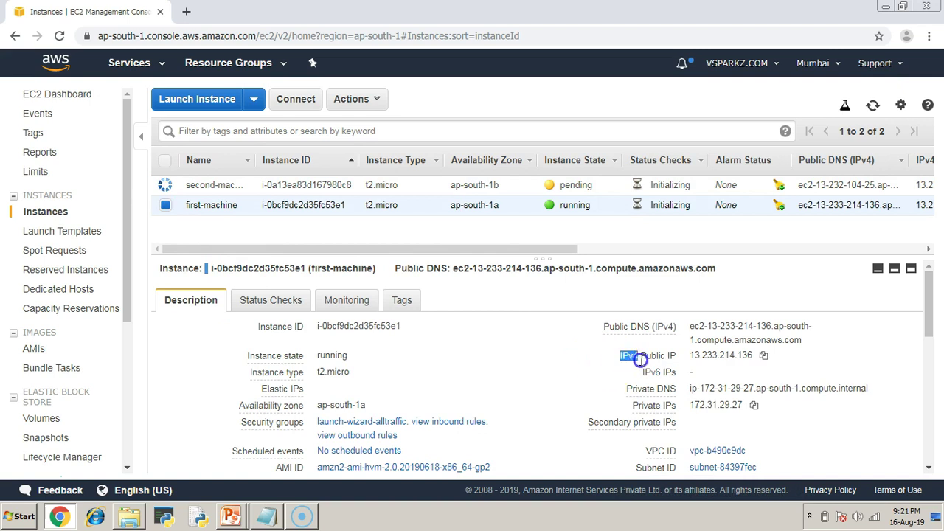
{"action": "left_click", "coordinate": [763, 355]}
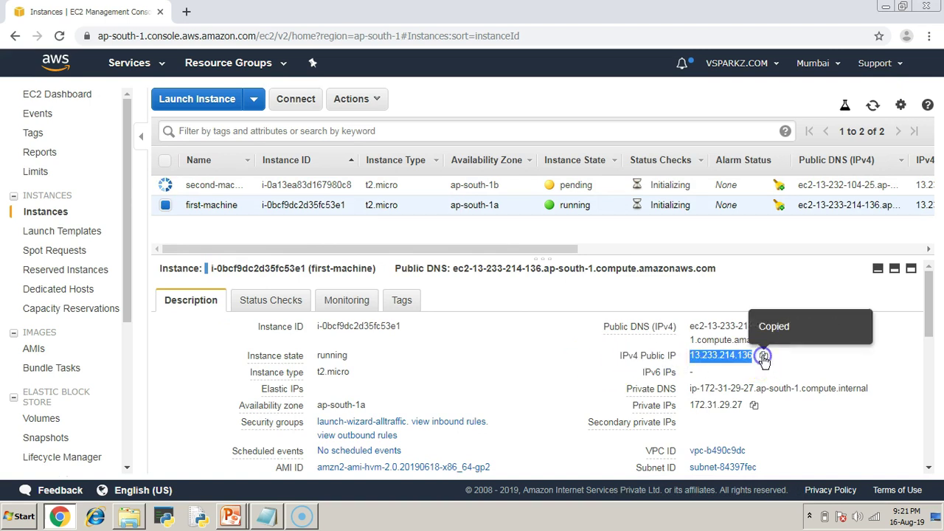
- Search the computer for mobaxterm and launch MobaXterm_Personal_11.1
{"action": "left_click", "coordinate": [13, 521]}
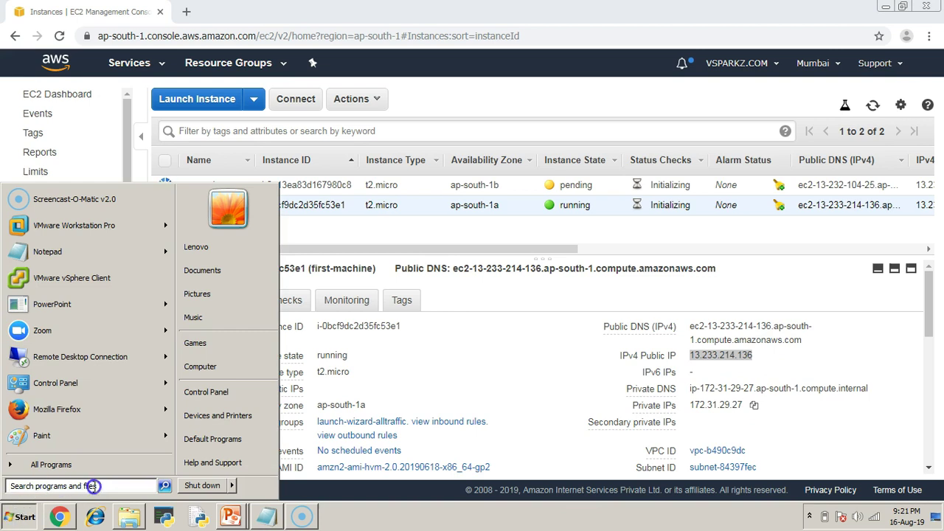
{"action": "type", "text": "mo"}
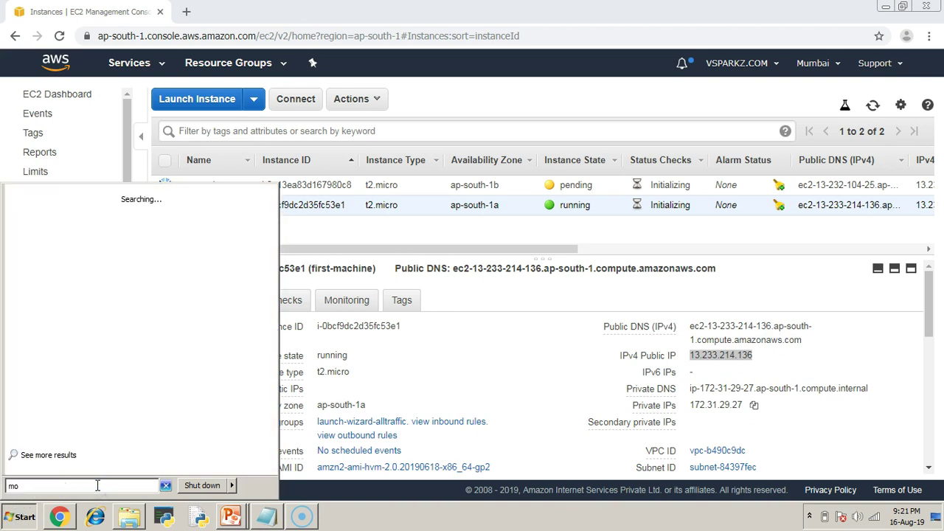
{"action": "type", "text": "baxterm"}
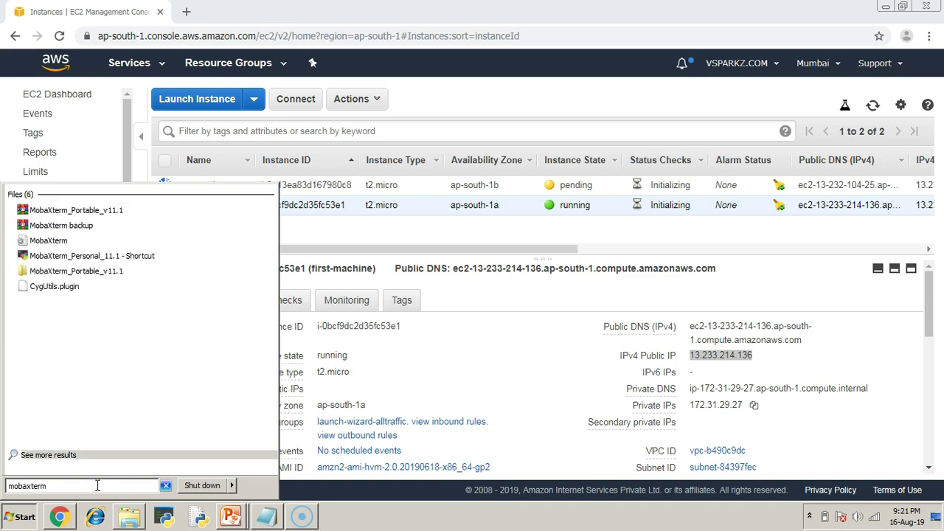
{"action": "left_click", "coordinate": [73, 259]}
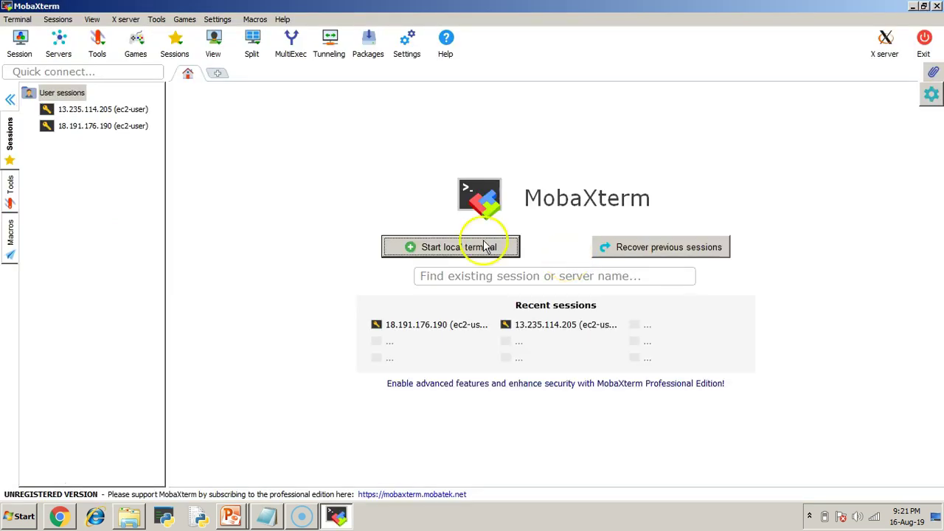
- Set up a new SSH session with remote host 13.233.214.136 and enable specifying a username
{"action": "left_click", "coordinate": [94, 126]}
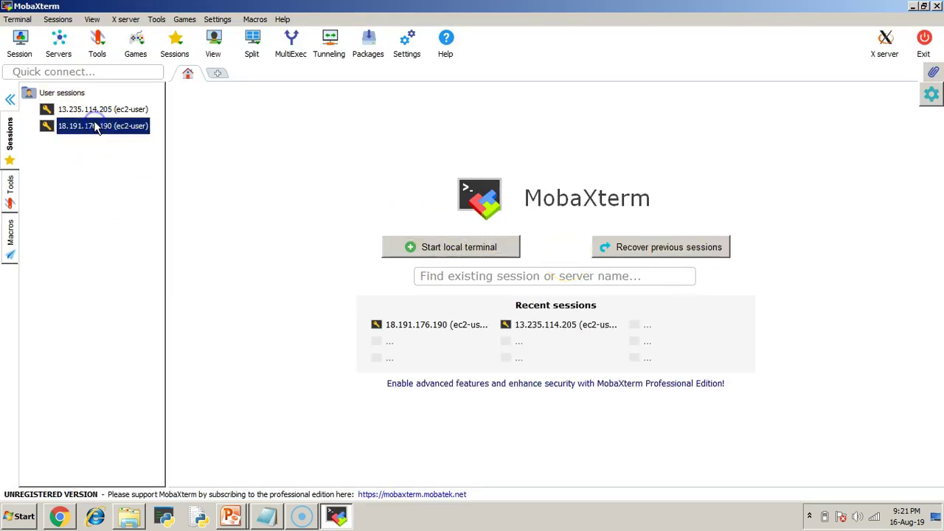
{"action": "left_click", "coordinate": [22, 43]}
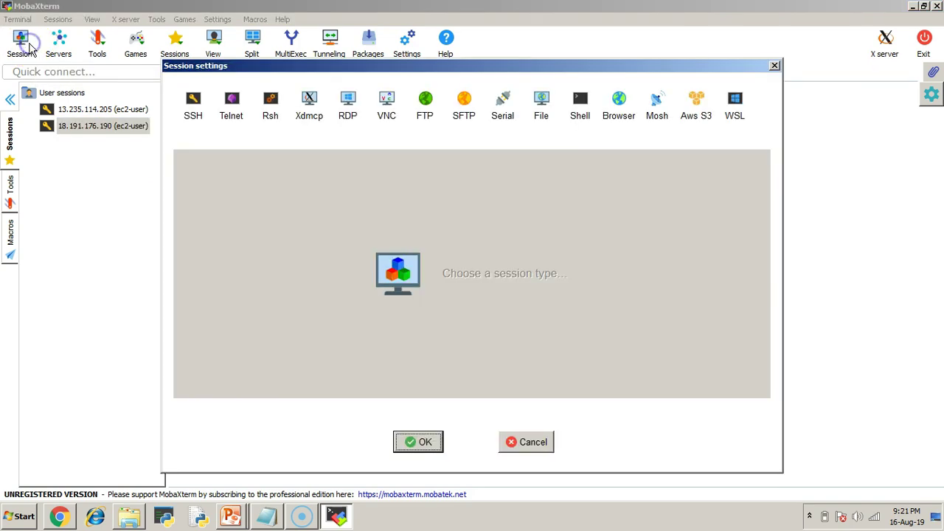
{"action": "left_click", "coordinate": [193, 104]}
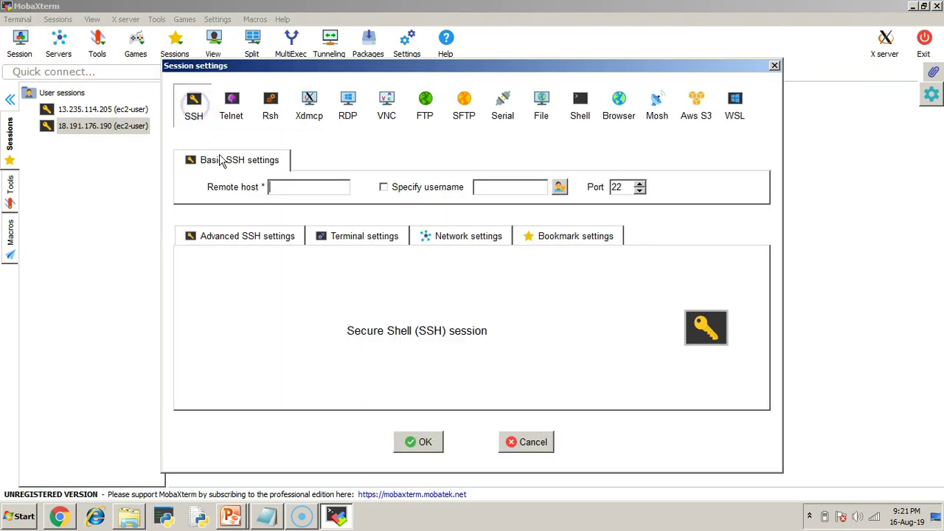
{"action": "left_click", "coordinate": [278, 187]}
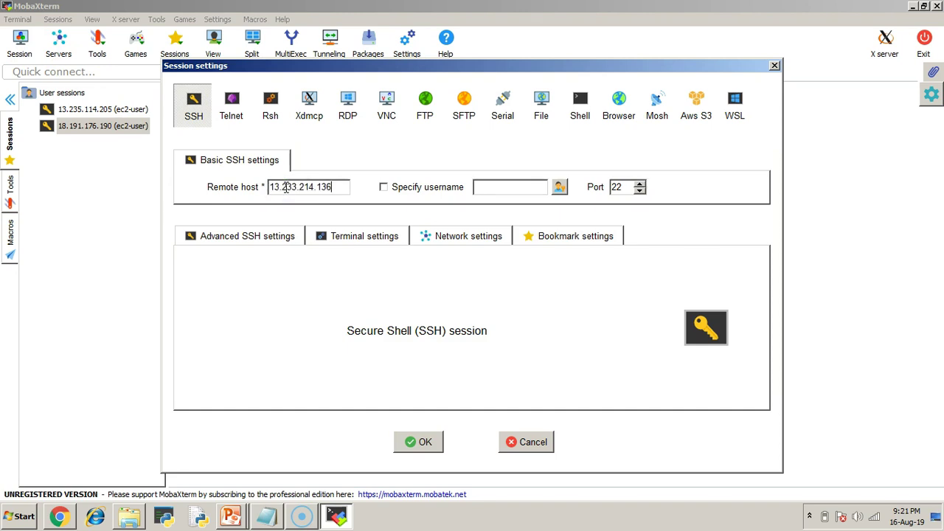
{"action": "left_click", "coordinate": [383, 188]}
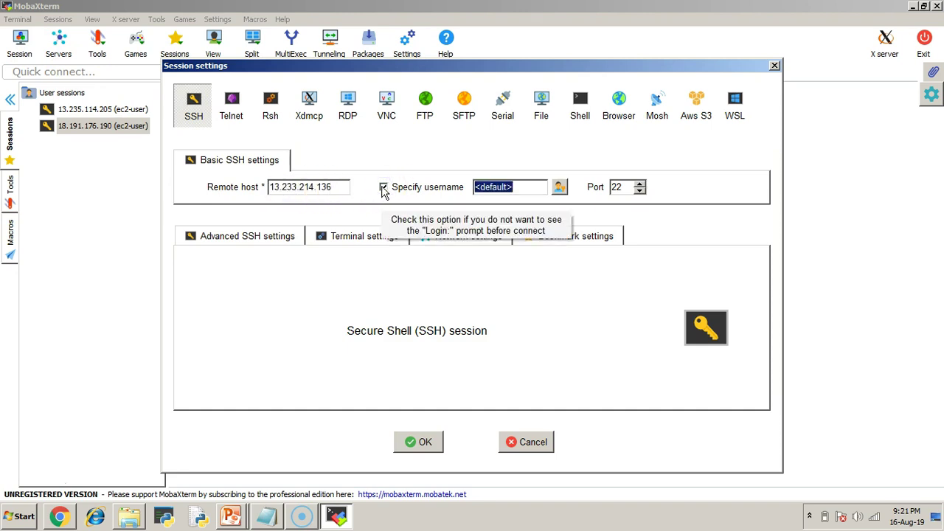
- Switch to the EC2 console in Chrome and copy the username ec2-user from first-machine's SSH connection example
{"action": "key", "text": "alt+Tab"}
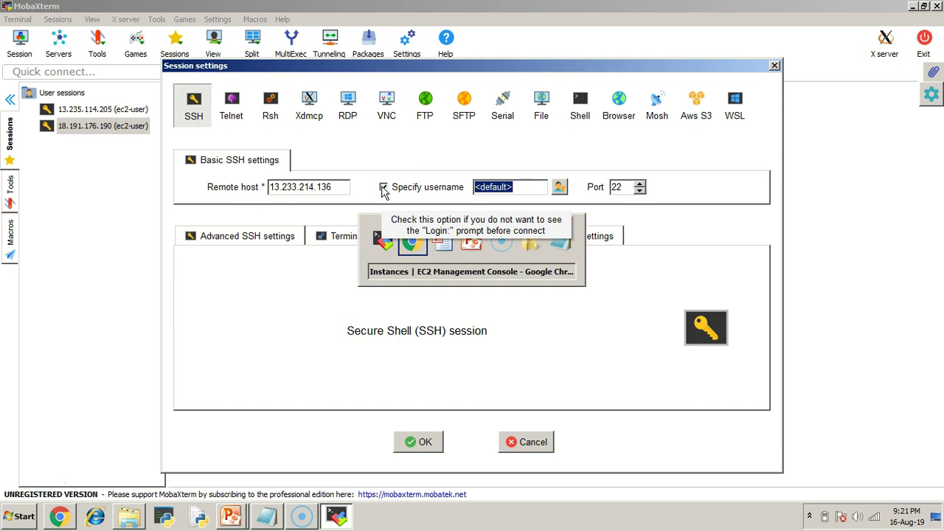
{"action": "left_click", "coordinate": [302, 111]}
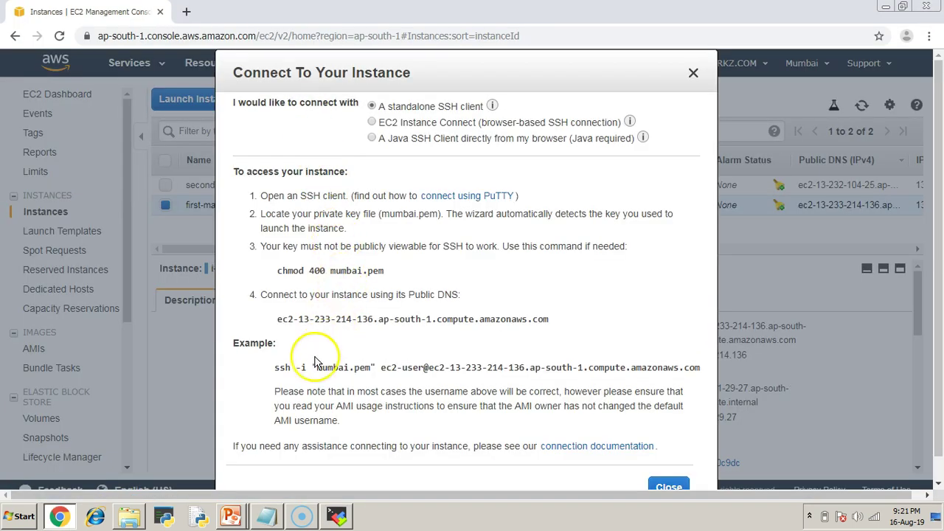
{"action": "left_click_drag", "start_coordinate": [311, 368], "coordinate": [365, 364]}
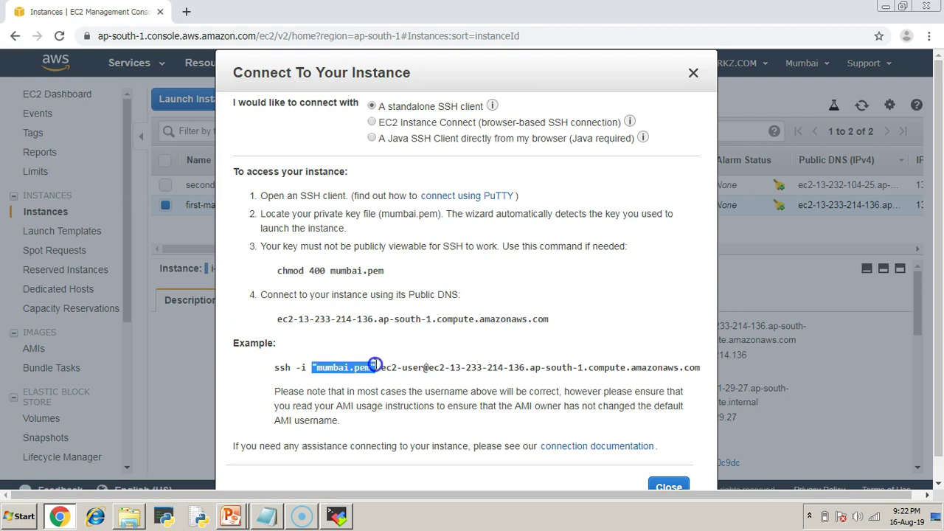
{"action": "left_click", "coordinate": [393, 372]}
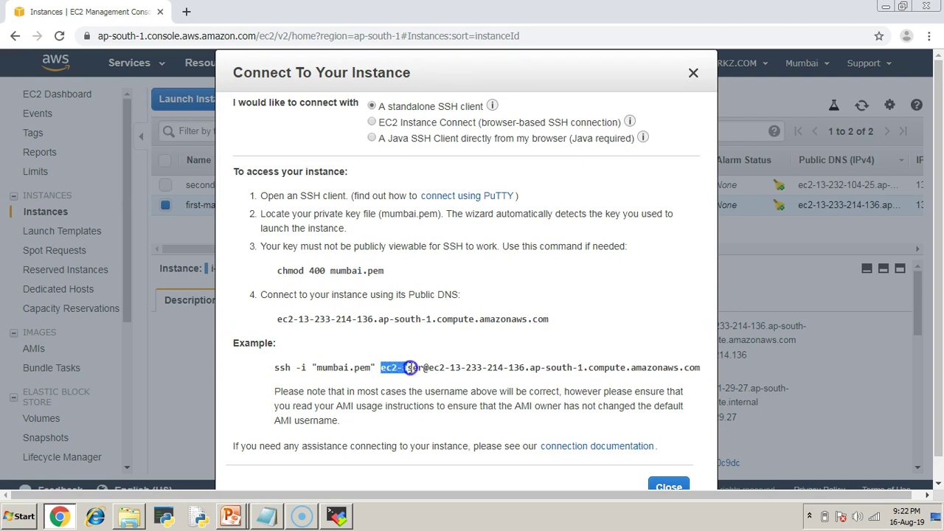
{"action": "left_click_drag", "start_coordinate": [421, 367], "coordinate": [424, 366]}
{"action": "key", "text": "ctrl+c"}
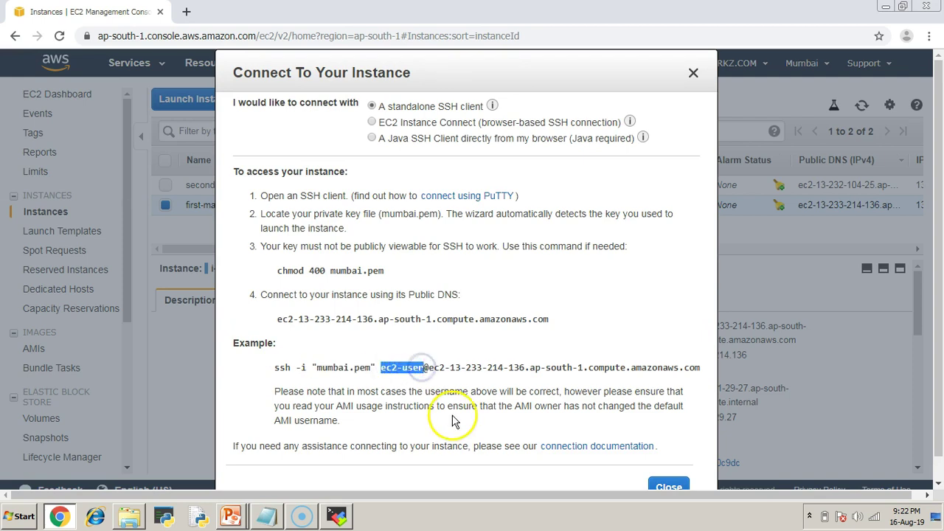
{"action": "left_click", "coordinate": [671, 487]}
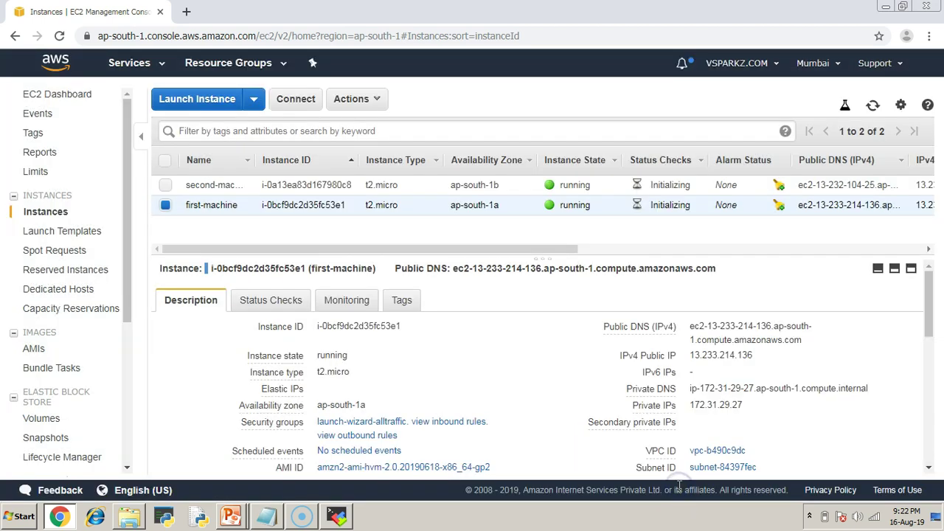
- Return to MobaXterm and set the SSH session's username to ec2-user
{"action": "key", "text": "alt+Tab"}
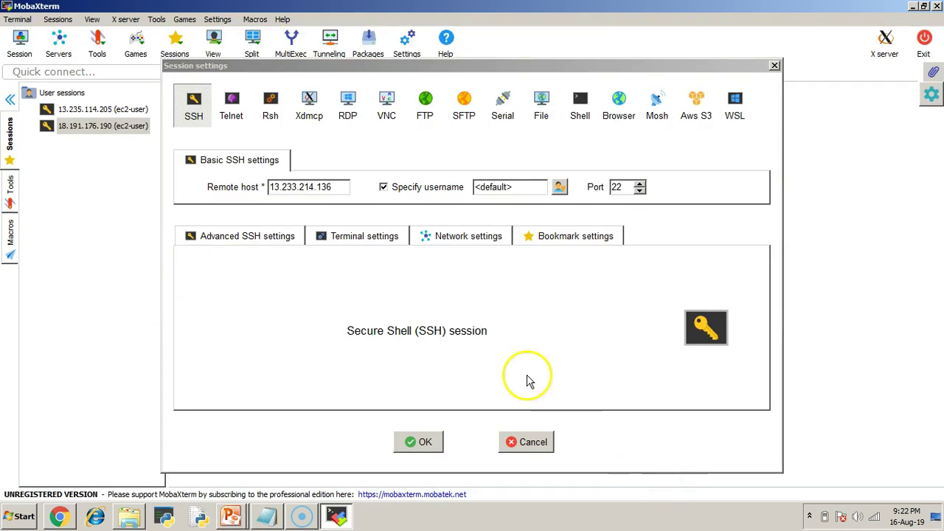
{"action": "left_click", "coordinate": [516, 198]}
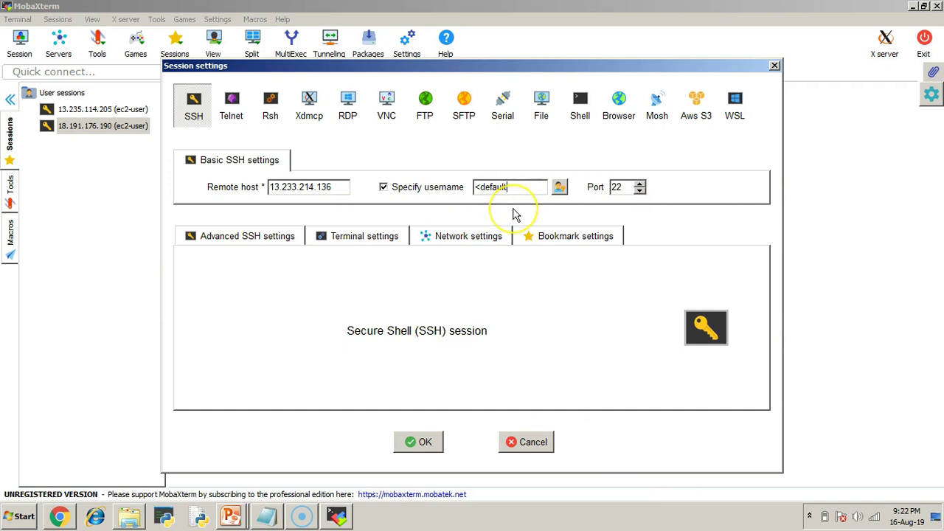
{"action": "key", "text": "ctrl+v"}
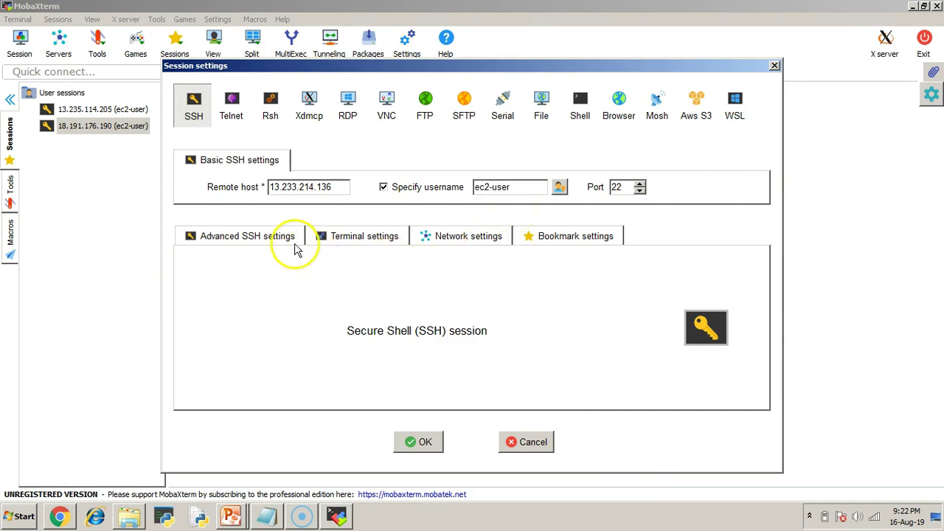
- Assign mumbai.pem from Downloads as the session's private key and connect to first-machine
{"action": "left_click", "coordinate": [249, 233]}
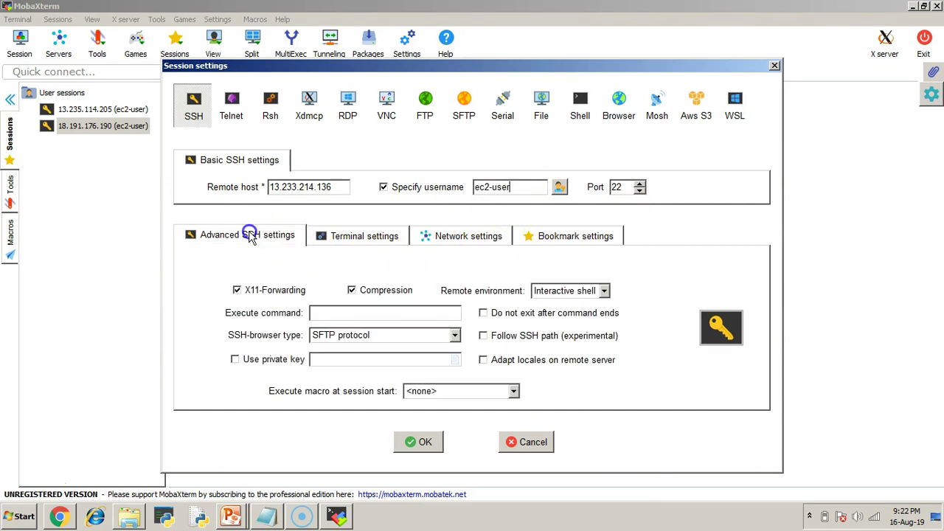
{"action": "left_click", "coordinate": [236, 359]}
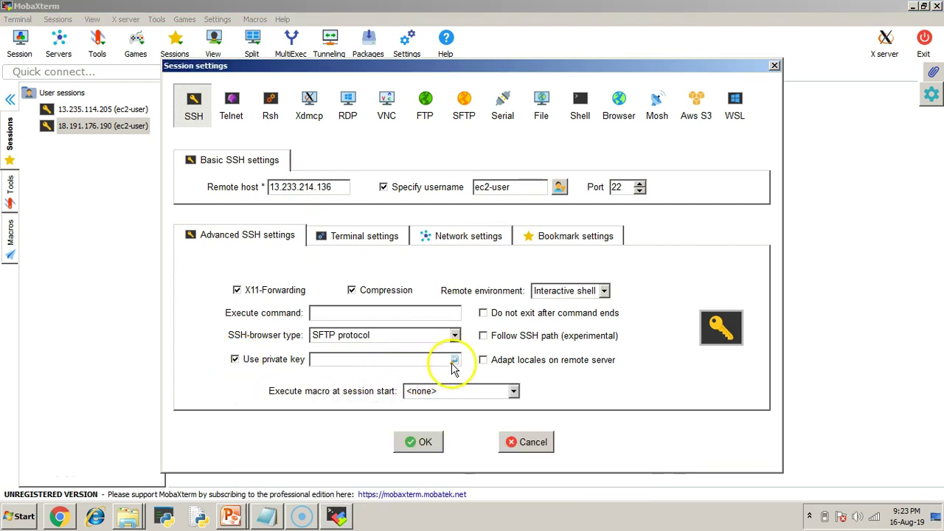
{"action": "left_click", "coordinate": [454, 359]}
{"action": "left_click", "coordinate": [384, 144]}
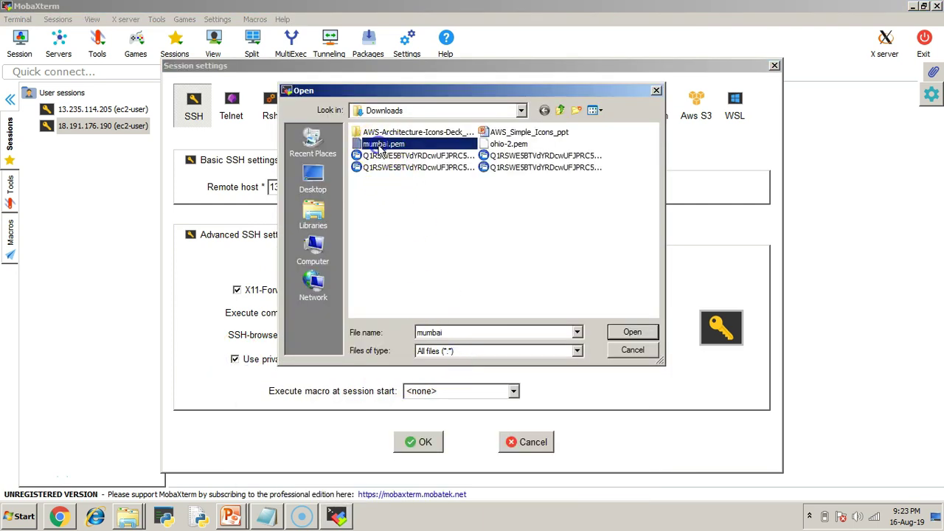
{"action": "left_click", "coordinate": [633, 333]}
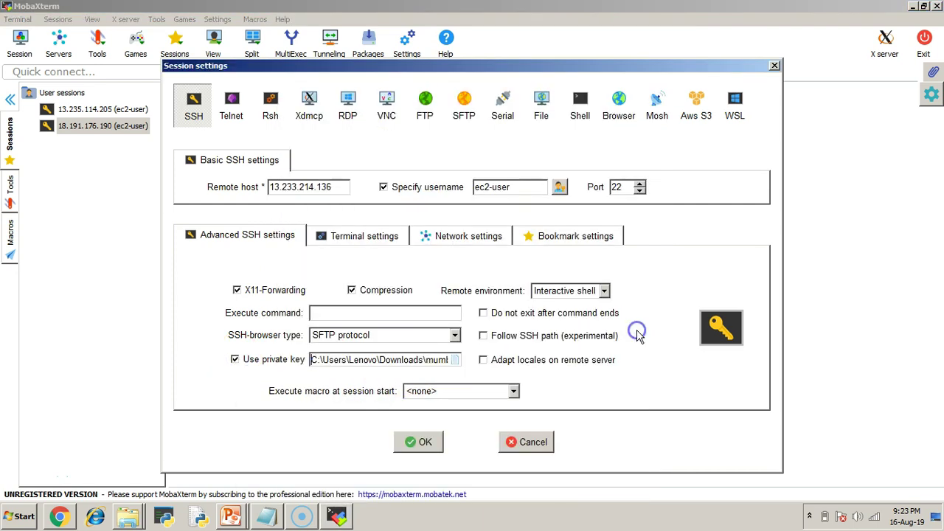
{"action": "left_click", "coordinate": [414, 442]}
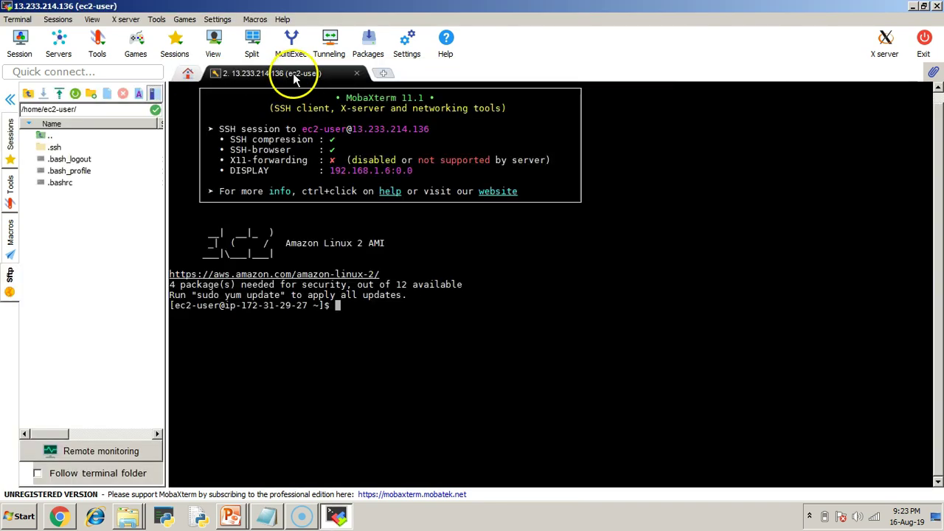
- Increase the terminal font size of the 13.233.214.136 session by two increments
{"action": "right_click", "coordinate": [293, 77]}
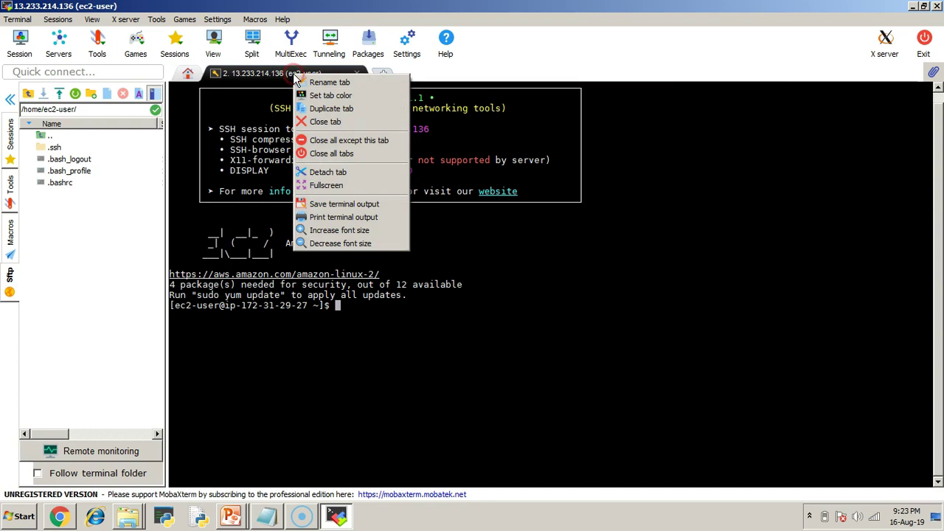
{"action": "left_click", "coordinate": [331, 229]}
{"action": "right_click", "coordinate": [297, 78]}
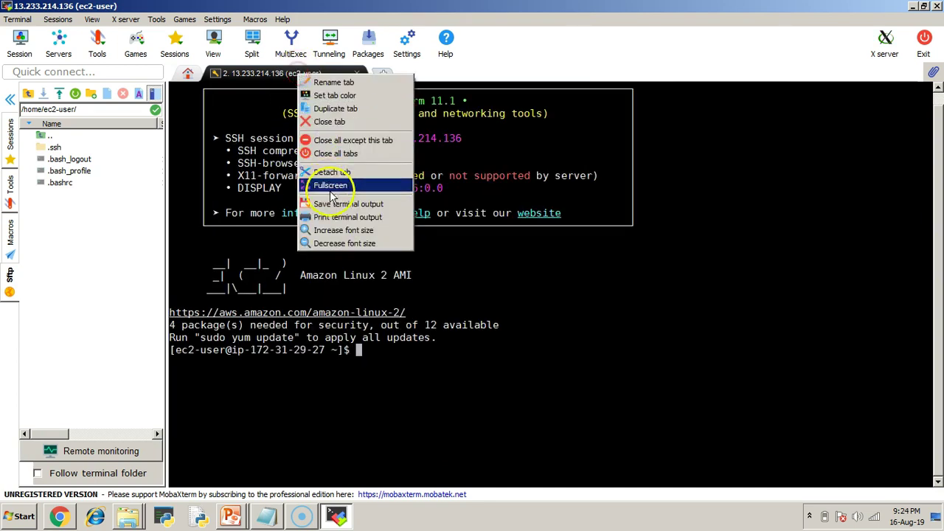
{"action": "left_click", "coordinate": [331, 231]}
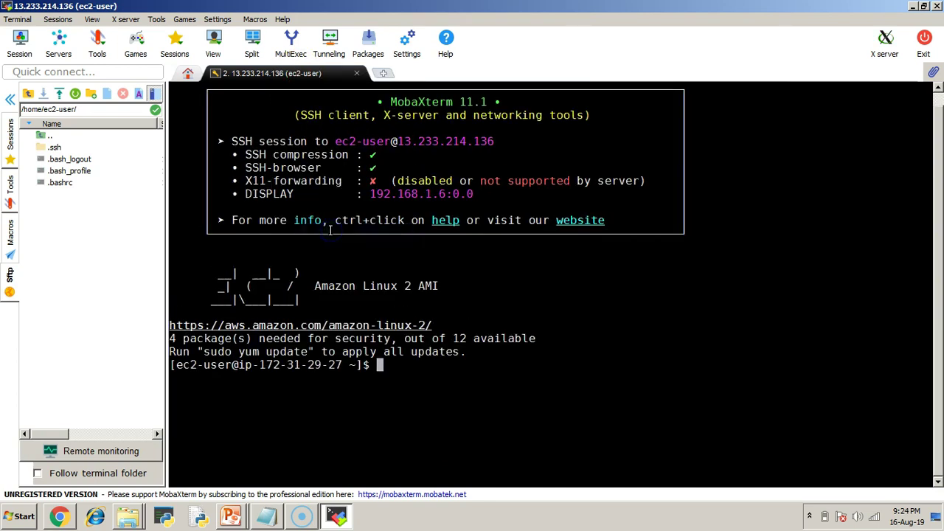
- Rename the 13.233.214.136 session's tab to FIRST MACHINE
{"action": "right_click", "coordinate": [308, 81]}
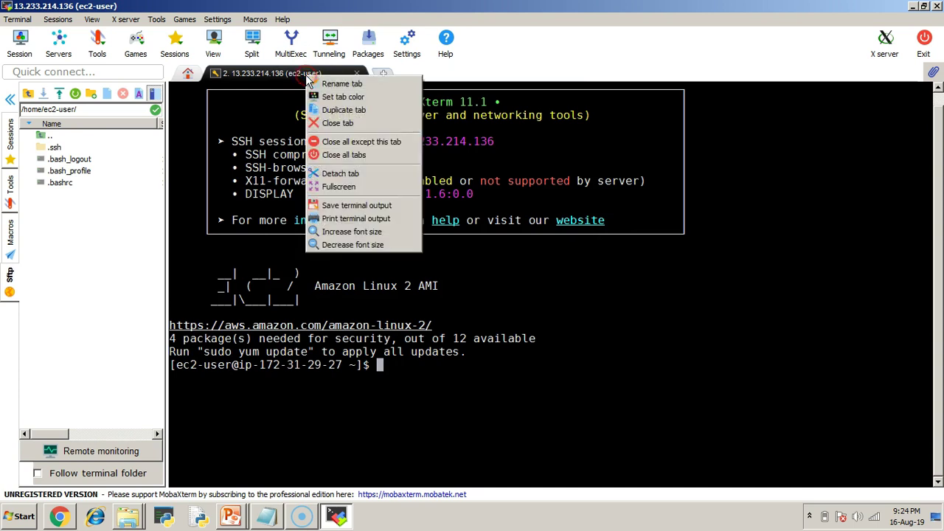
{"action": "left_click", "coordinate": [332, 83]}
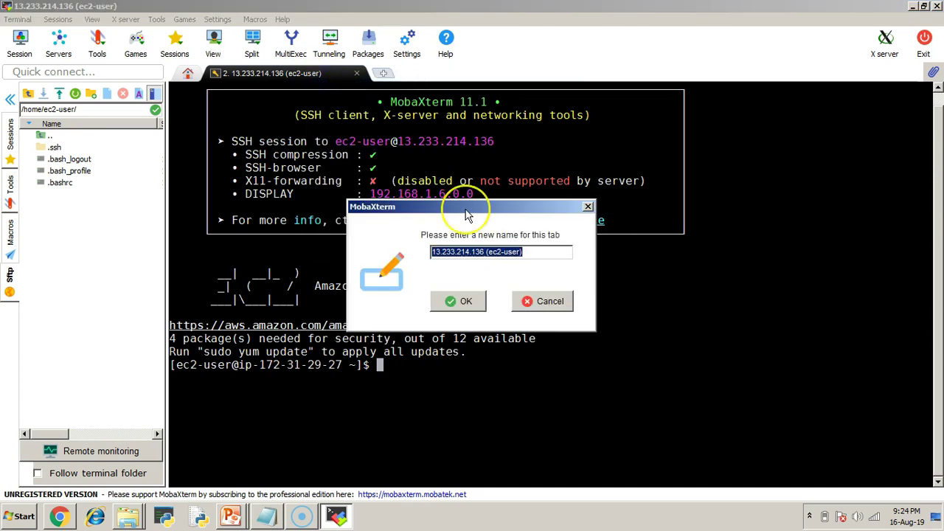
{"action": "key", "text": "BackSpace"}
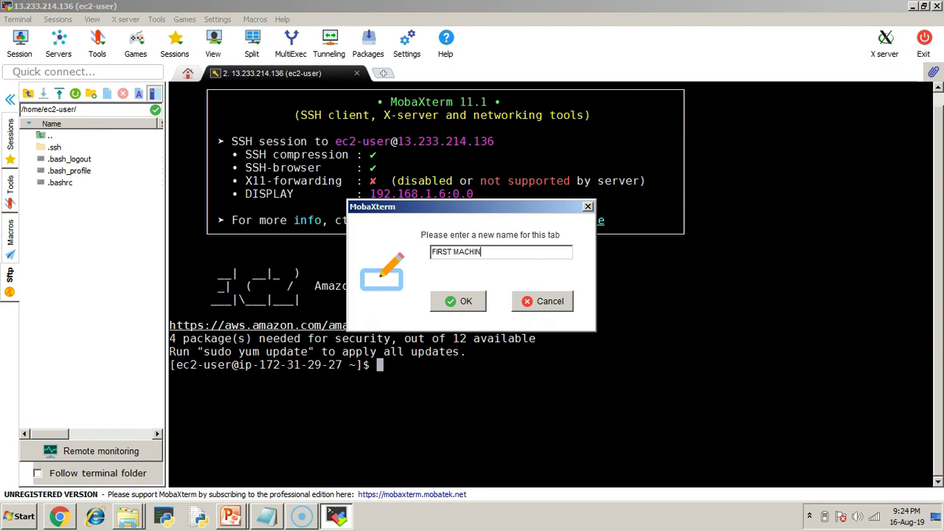
{"action": "type", "text": "FIRST MACHINE"}
{"action": "key", "text": "Return"}
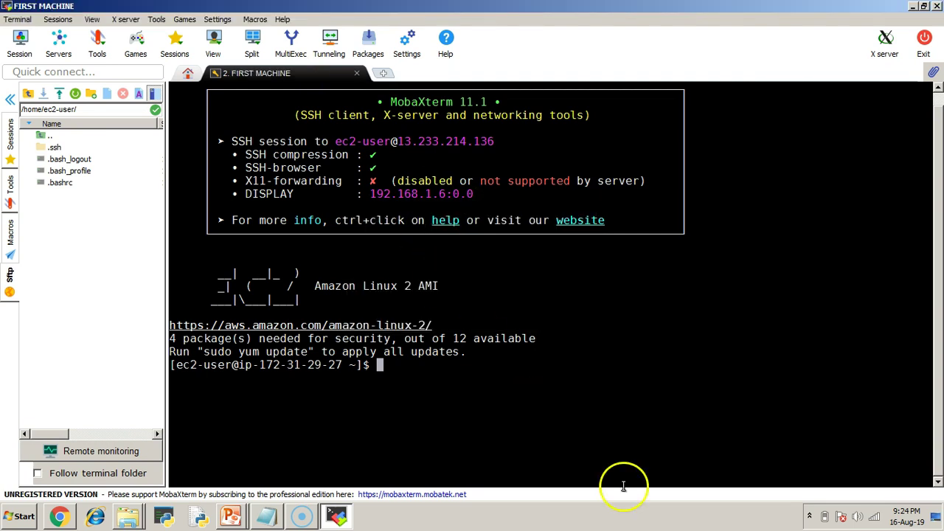
- Clear the FIRST MACHINE terminal with the clear command
{"action": "key", "text": "Return"}
{"action": "key", "text": "Return"}
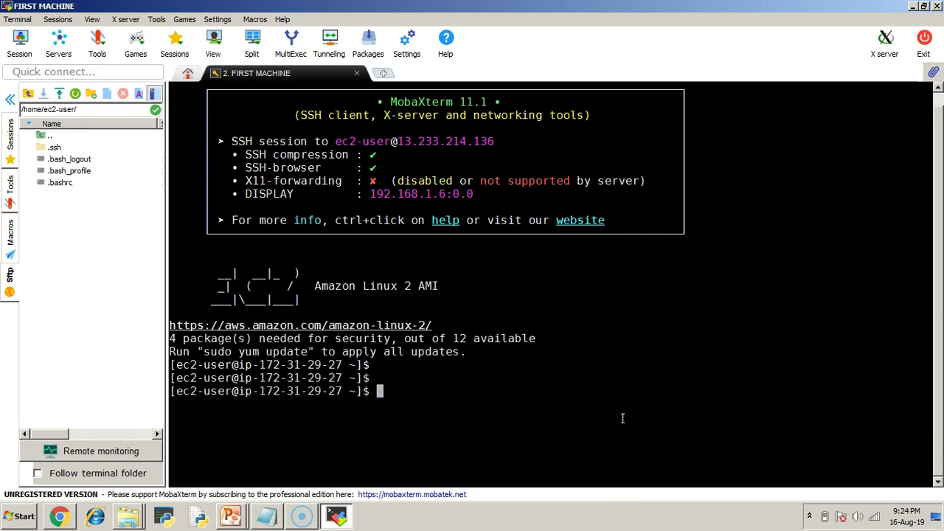
{"action": "type", "text": "clear"}
{"action": "key", "text": "Return"}
{"action": "key", "text": "Return"}
{"action": "key", "text": "Return"}
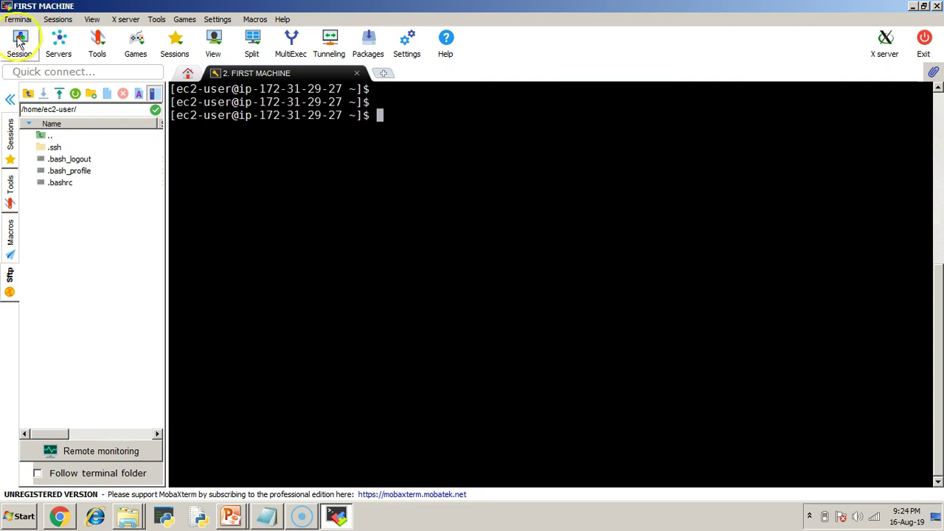
- Start another SSH session, and switch to the EC2 console in Chrome to copy second-machine's IPv4 public IP
{"action": "left_click", "coordinate": [18, 38]}
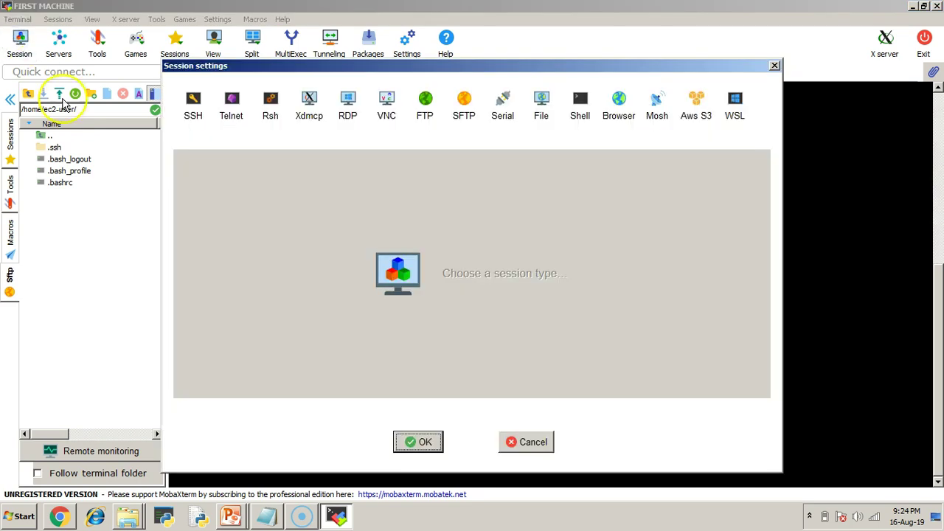
{"action": "left_click", "coordinate": [194, 101]}
{"action": "left_click", "coordinate": [288, 187]}
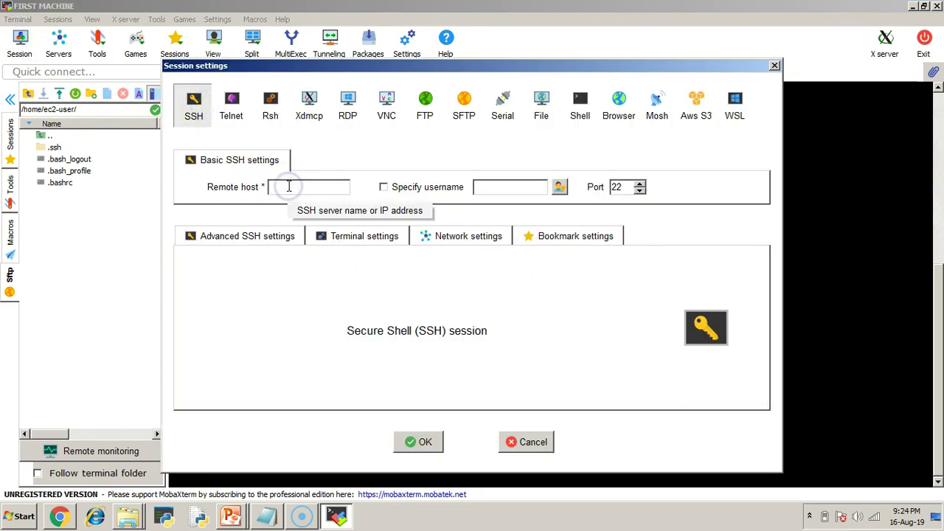
{"action": "key", "text": "alt+Tab"}
{"action": "key", "text": "alt+Tab"}
{"action": "key", "text": "alt+Tab"}
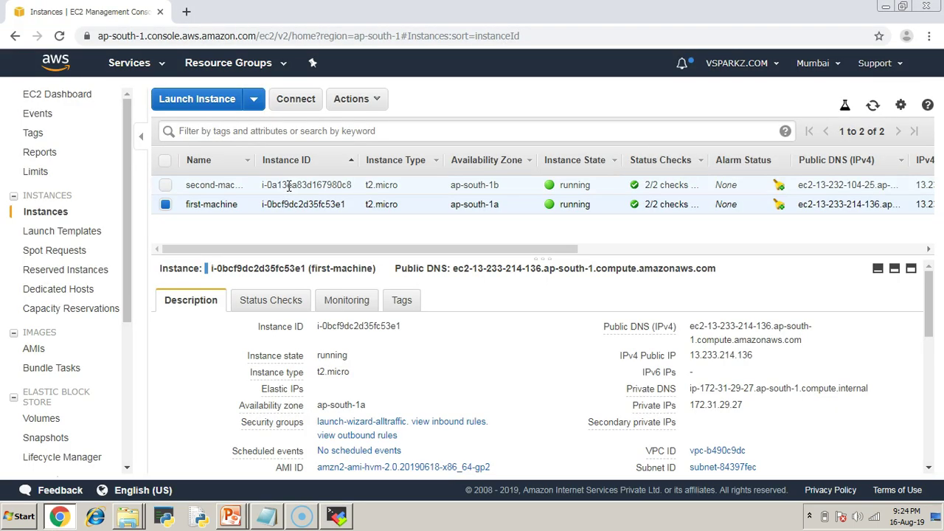
{"action": "left_click", "coordinate": [165, 203]}
{"action": "left_click", "coordinate": [165, 185]}
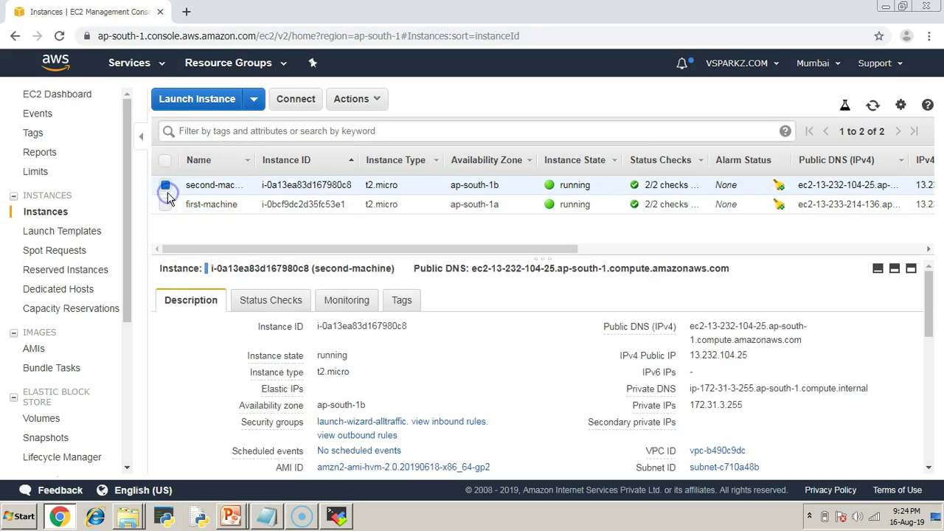
{"action": "left_click", "coordinate": [757, 356]}
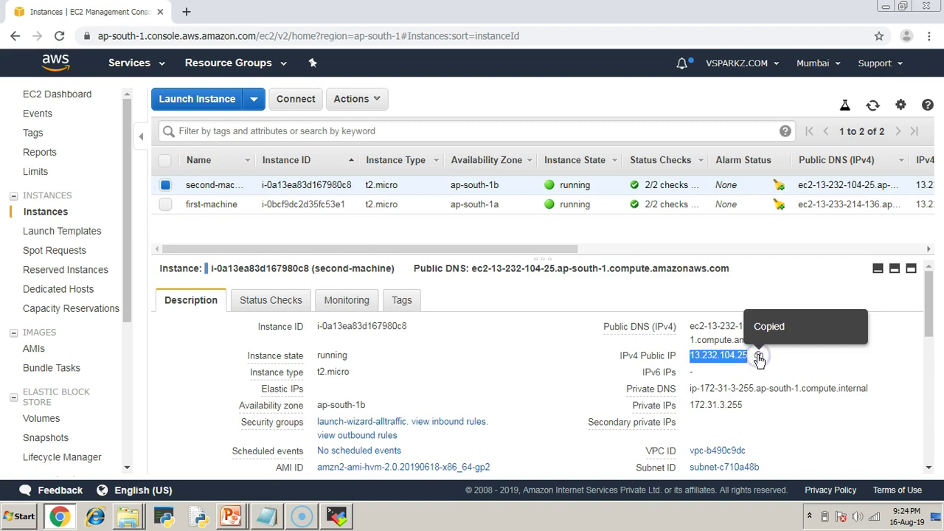
- Return to MobaXterm and set the new session's remote host to 13.232.104.25 with username ec2-user
{"action": "key", "text": "alt+Tab"}
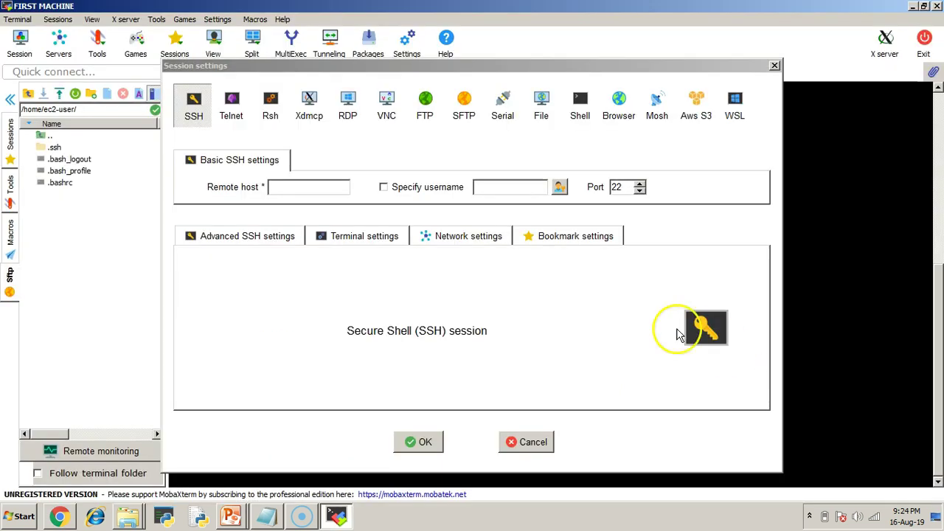
{"action": "left_click", "coordinate": [317, 187]}
{"action": "key", "text": "ctrl+v"}
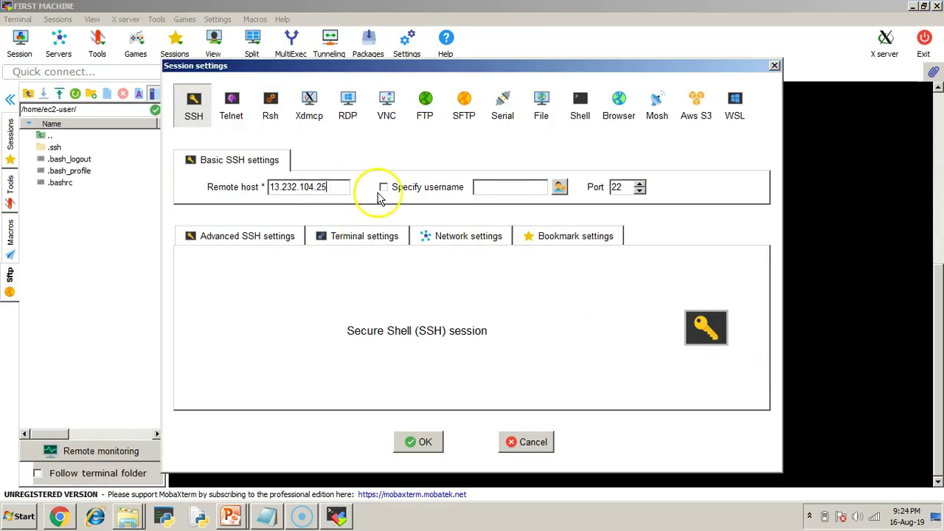
{"action": "left_click", "coordinate": [383, 187]}
{"action": "type", "text": "ec2-user"}
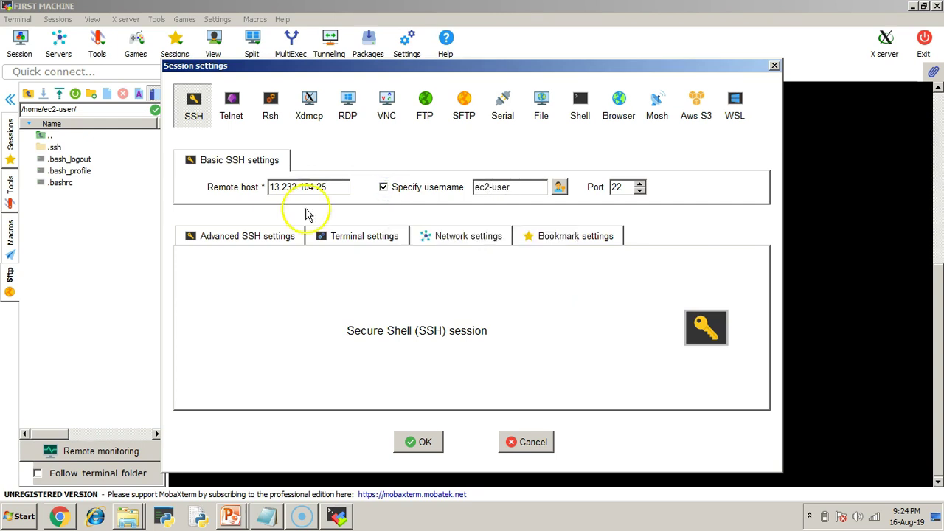
- Assign mumbai.pem from Downloads as the new session's private key and connect to second-machine
{"action": "left_click", "coordinate": [247, 236]}
{"action": "left_click", "coordinate": [235, 360]}
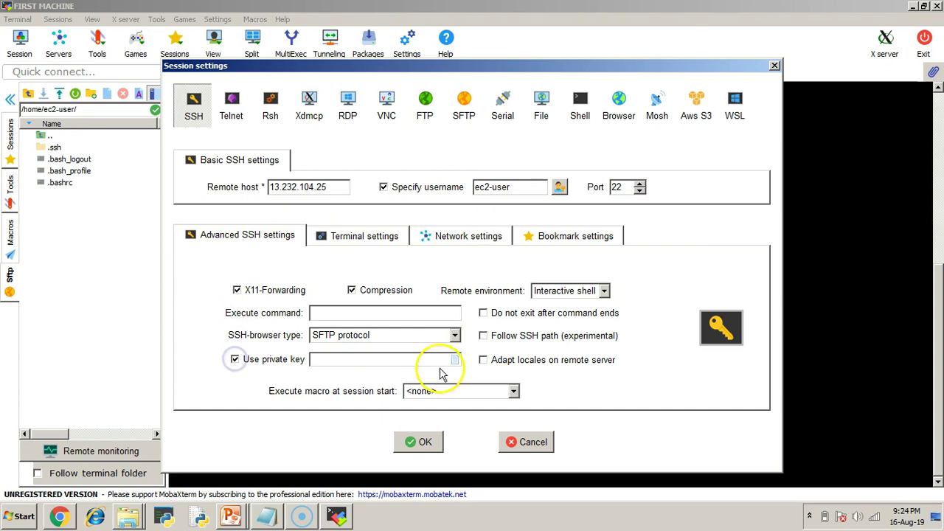
{"action": "left_click", "coordinate": [455, 359]}
{"action": "left_click", "coordinate": [385, 143]}
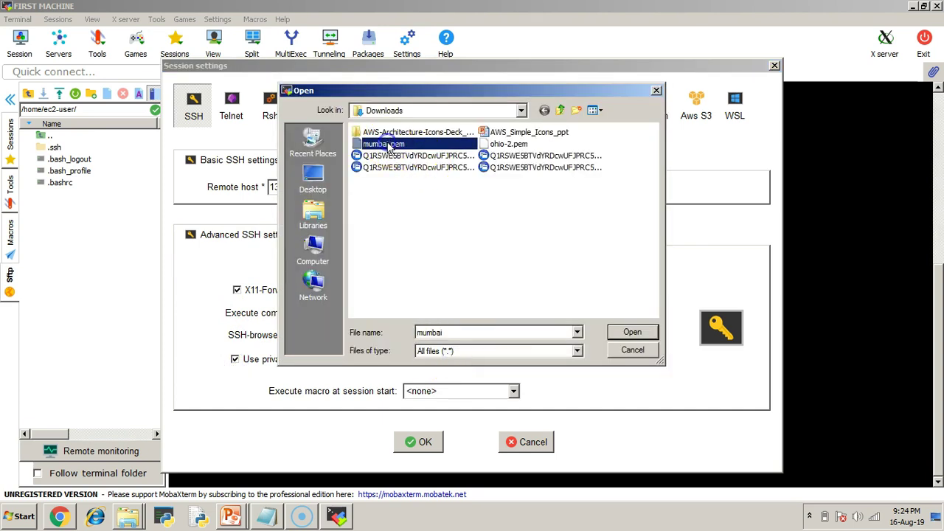
{"action": "left_click", "coordinate": [631, 332]}
{"action": "left_click", "coordinate": [418, 441]}
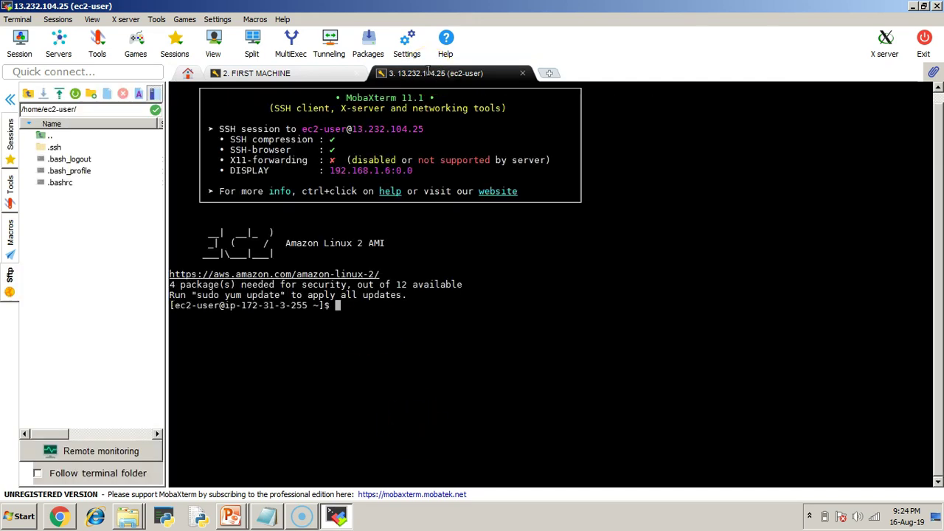
- Increase the terminal font size of the 13.232.104.25 session by two increments
{"action": "right_click", "coordinate": [431, 77]}
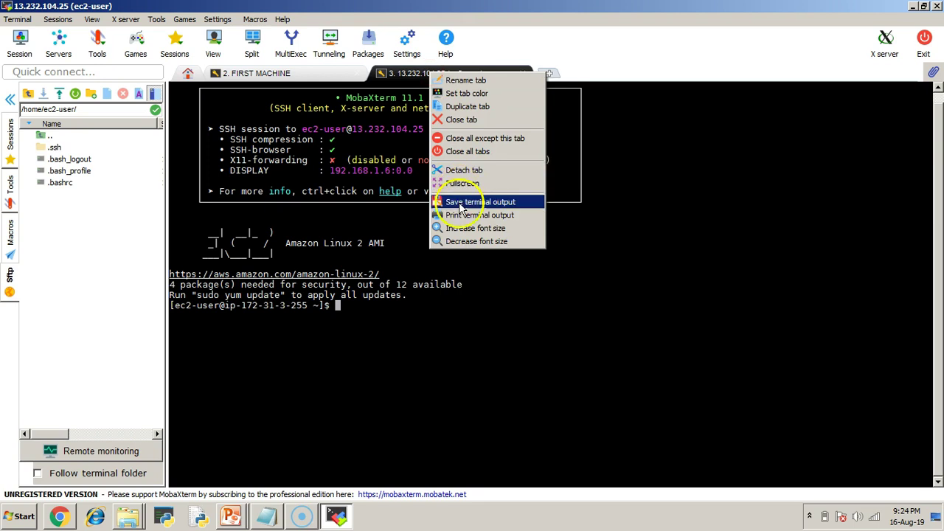
{"action": "left_click", "coordinate": [463, 227]}
{"action": "right_click", "coordinate": [429, 74]}
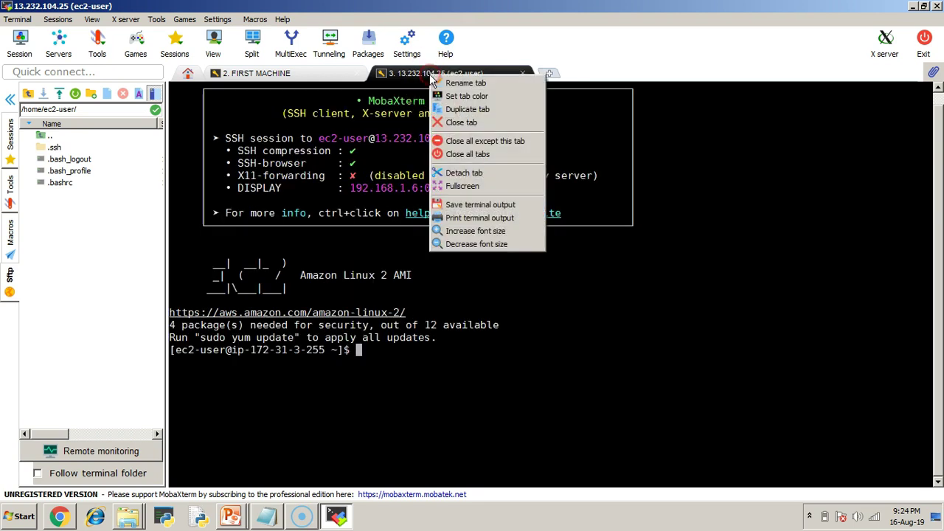
{"action": "left_click", "coordinate": [456, 230]}
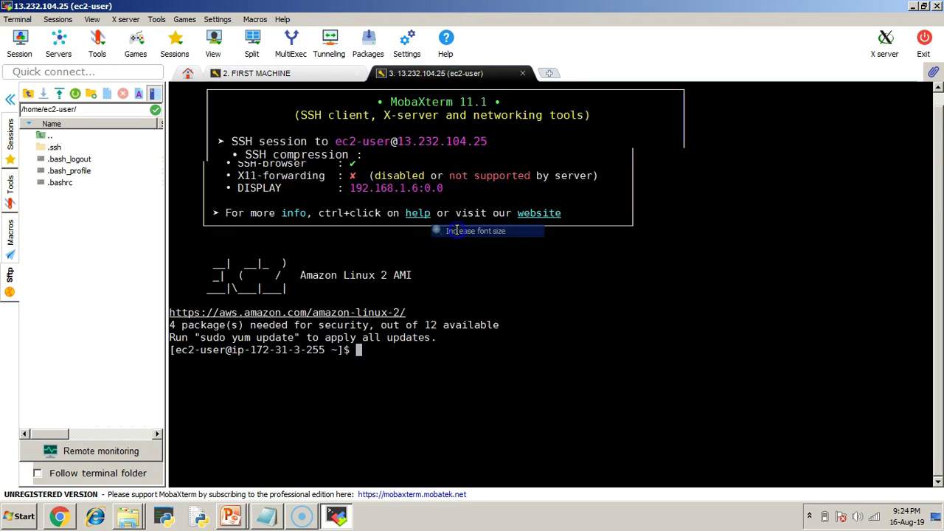
- Rename the 13.232.104.25 session's tab to SECOND MACHINE and return to the FIRST MACHINE session
{"action": "right_click", "coordinate": [444, 78]}
{"action": "left_click", "coordinate": [449, 83]}
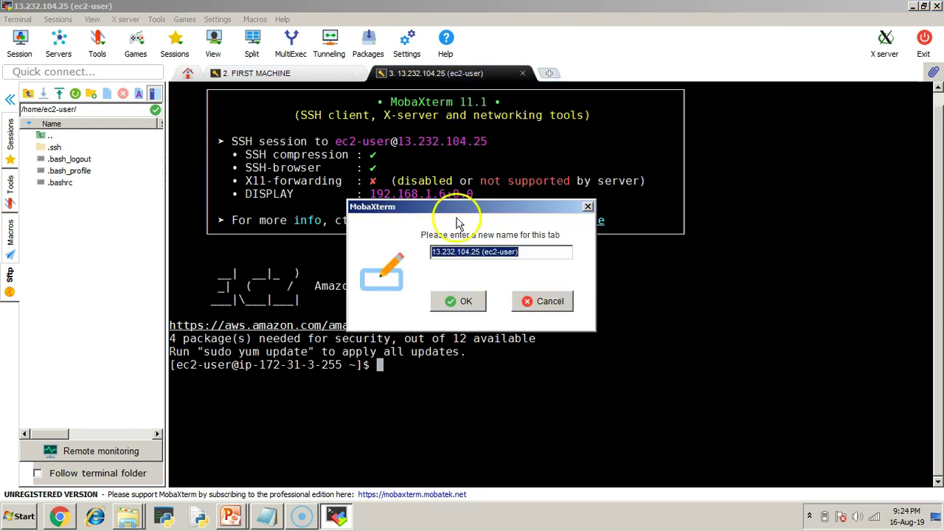
{"action": "key", "text": "BackSpace"}
{"action": "type", "text": "SECOND MACHIN"}
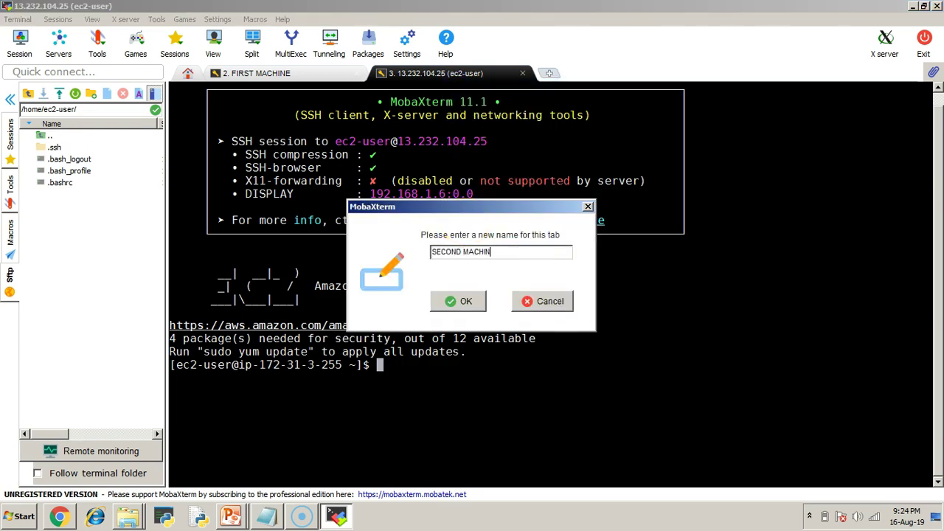
{"action": "type", "text": "E"}
{"action": "key", "text": "Return"}
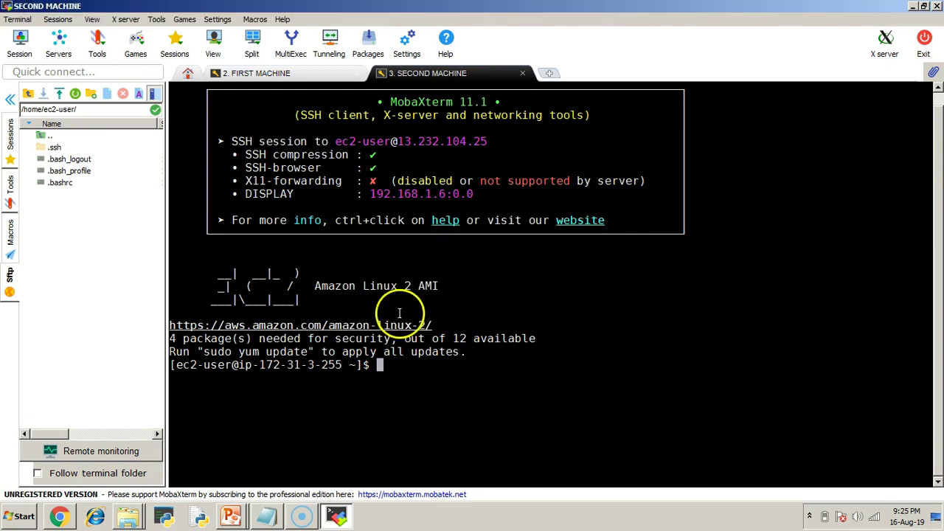
{"action": "left_click", "coordinate": [293, 74]}
{"action": "left_click", "coordinate": [368, 165]}
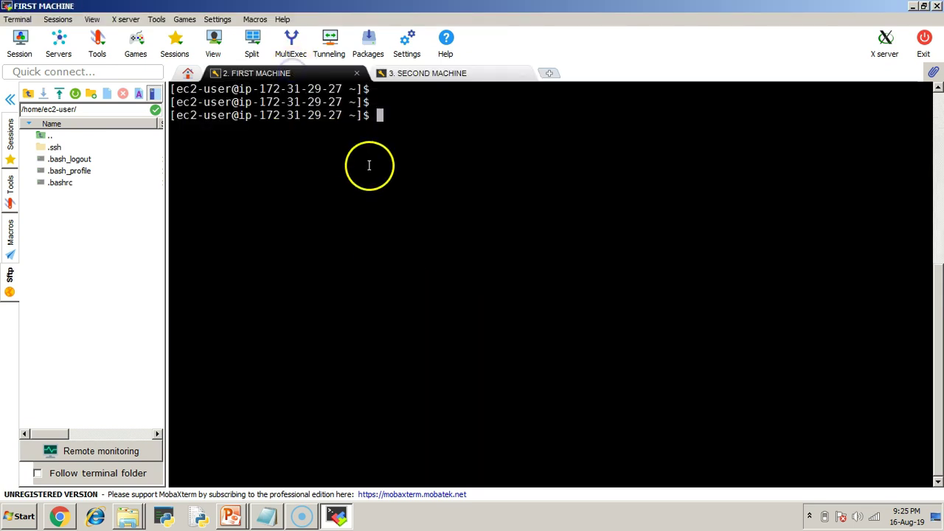
- Switch to the Elastic Load Balancing slide show in PowerPoint and advance to the Step 2 slide on deploying webservers
{"action": "key", "text": "alt+Tab"}
{"action": "key", "text": "alt+Tab"}
{"action": "key", "text": "alt+Tab"}
{"action": "key", "text": "alt+Tab"}
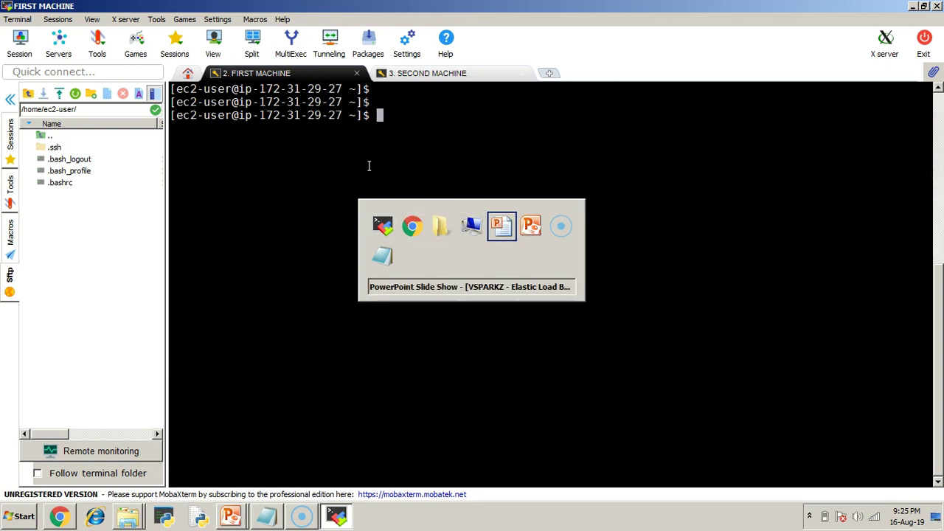
{"action": "key", "text": "alt+Tab"}
{"action": "key", "text": "alt+Tab"}
{"action": "key", "text": "alt+Tab"}
{"action": "key", "text": "alt+Tab"}
{"action": "key", "text": "alt+Tab"}
{"action": "key", "text": "alt+Tab"}
{"action": "key", "text": "alt+Tab"}
{"action": "key", "text": "alt+Tab"}
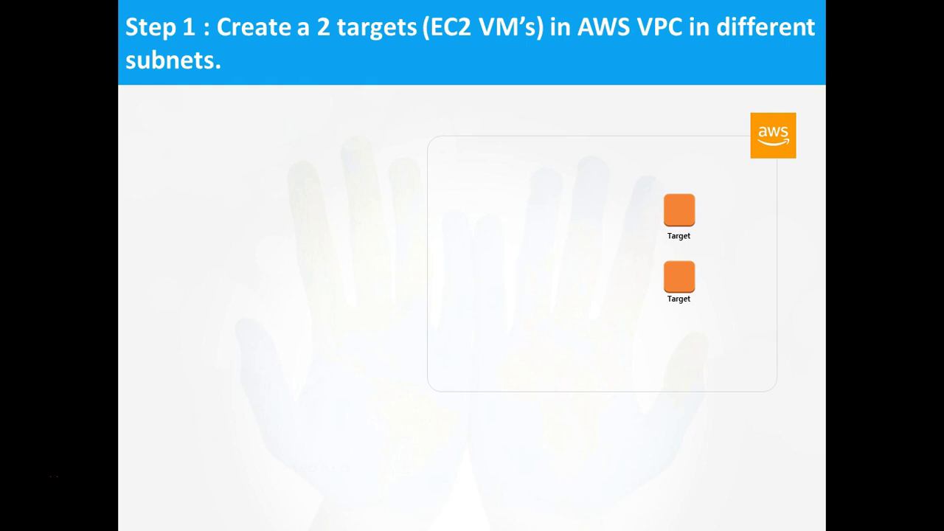
{"action": "key", "text": "Right"}
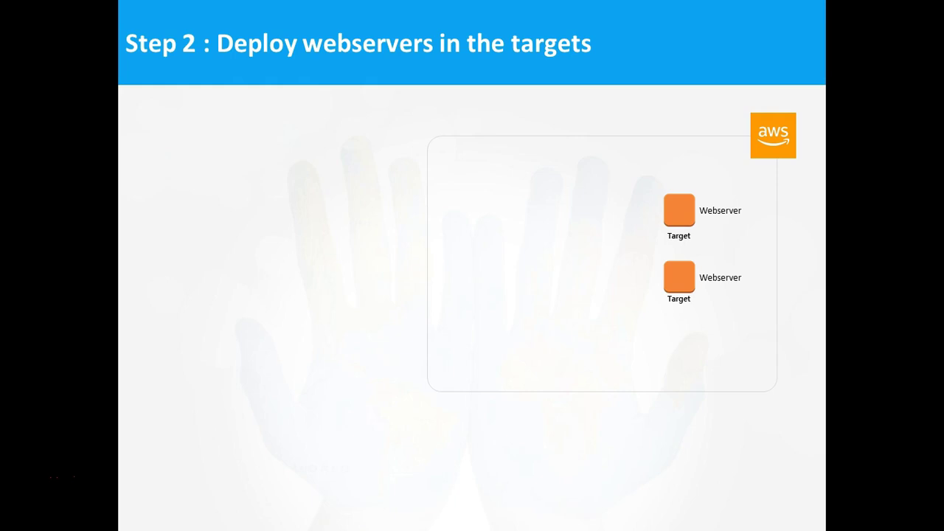
- Return to MobaXterm and switch the FIRST MACHINE shell to root with sudo su -
{"action": "key", "text": "alt+Tab"}
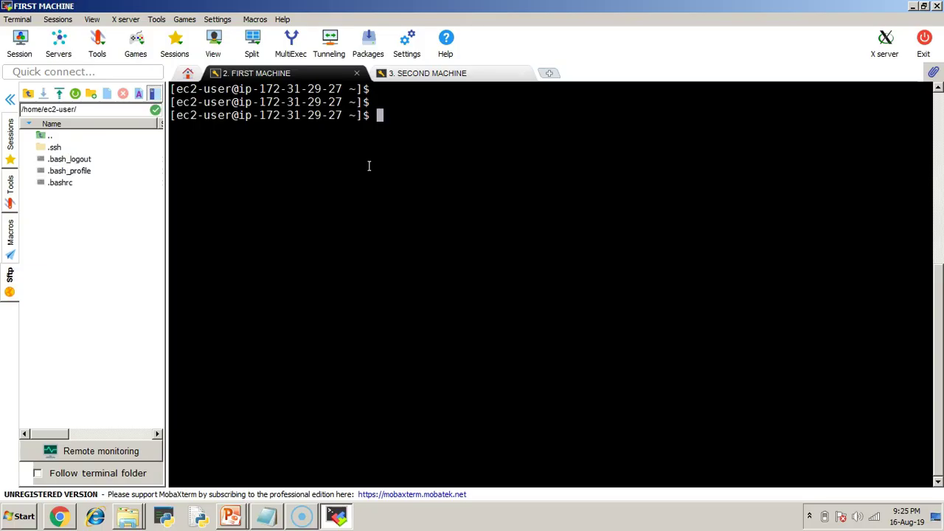
{"action": "key", "text": "Return"}
{"action": "key", "text": "Return"}
{"action": "type", "text": "sudo su -"}
{"action": "key", "text": "Return"}
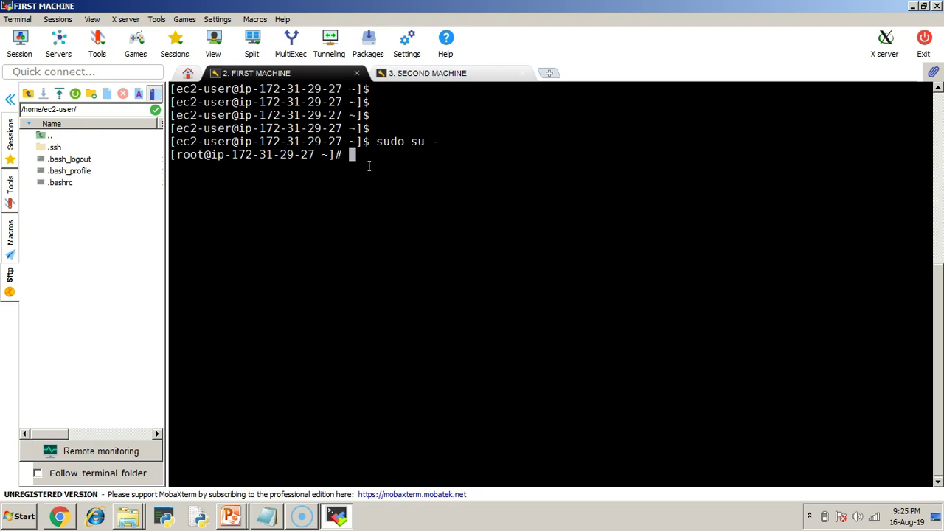
- Run yum search apache on FIRST MACHINE and look through the listed packages
{"action": "key", "text": "Return"}
{"action": "key", "text": "Return"}
{"action": "type", "text": "yum install"}
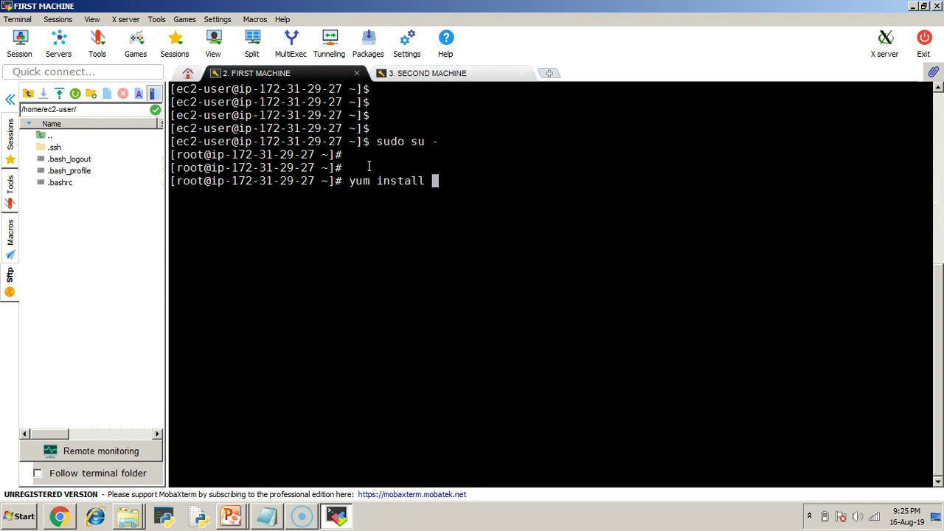
{"action": "type", "text": " http"}
{"action": "key", "text": "BackSpace"}
{"action": "key", "text": "BackSpace"}
{"action": "key", "text": "BackSpace"}
{"action": "key", "text": "BackSpace"}
{"action": "key", "text": "BackSpace"}
{"action": "key", "text": "BackSpace"}
{"action": "key", "text": "BackSpace"}
{"action": "key", "text": "BackSpace"}
{"action": "key", "text": "BackSpace"}
{"action": "key", "text": "BackSpace"}
{"action": "type", "text": "search apache"}
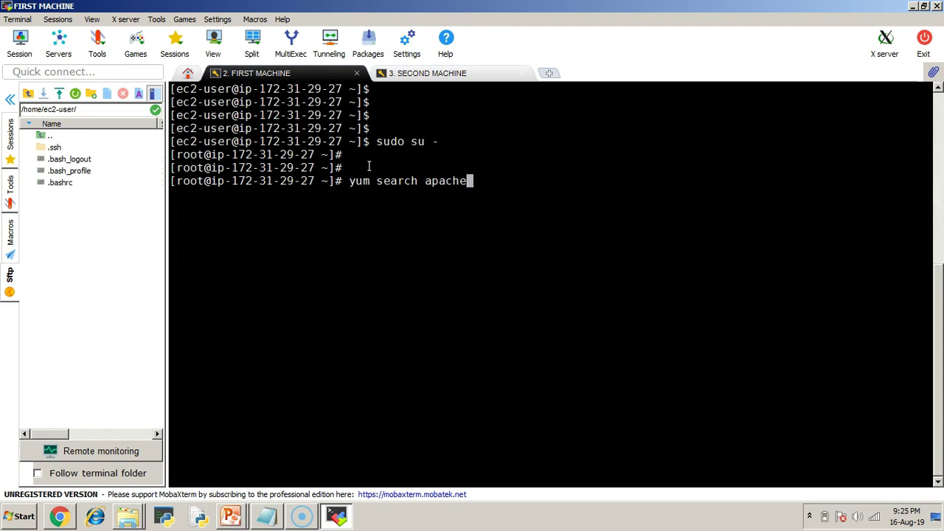
{"action": "key", "text": "Return"}
{"action": "scroll", "coordinate": [310, 233], "scroll_direction": "up", "scroll_amount": 6}
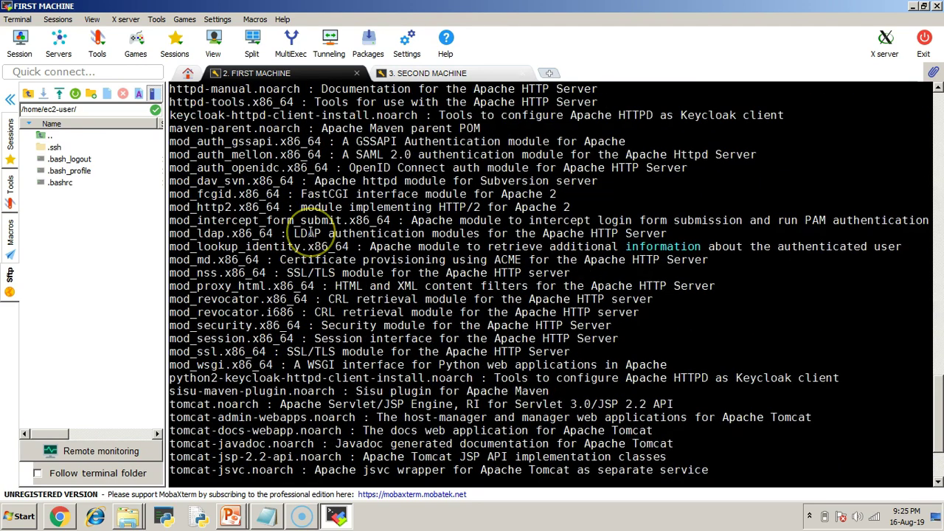
- Install the httpd package on FIRST MACHINE with yum install httpd, accepting the transaction with y
{"action": "left_click_drag", "start_coordinate": [169, 207], "coordinate": [398, 212]}
{"action": "left_click", "coordinate": [455, 284]}
{"action": "key", "text": "Return"}
{"action": "key", "text": "Return"}
{"action": "key", "text": "Return"}
{"action": "key", "text": "Return"}
{"action": "key", "text": "Return"}
{"action": "key", "text": "Return"}
{"action": "key", "text": "Return"}
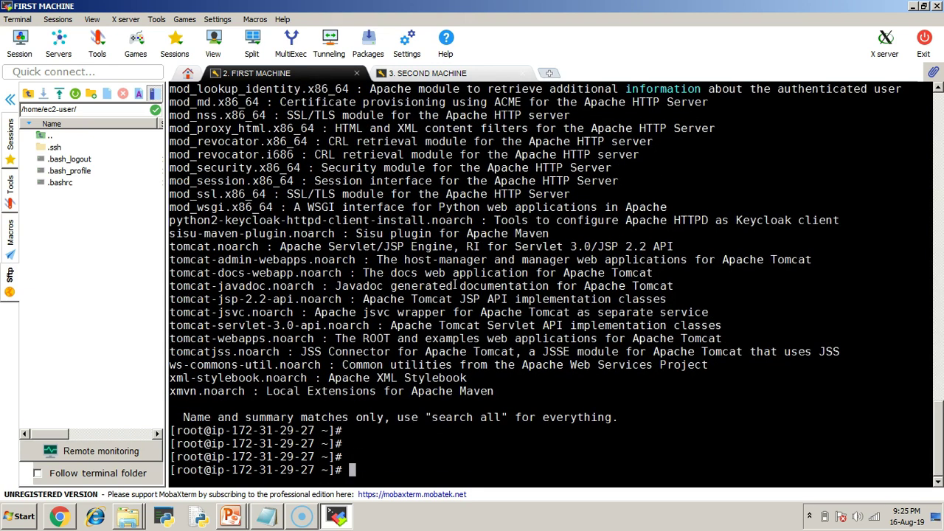
{"action": "type", "text": "yum install"}
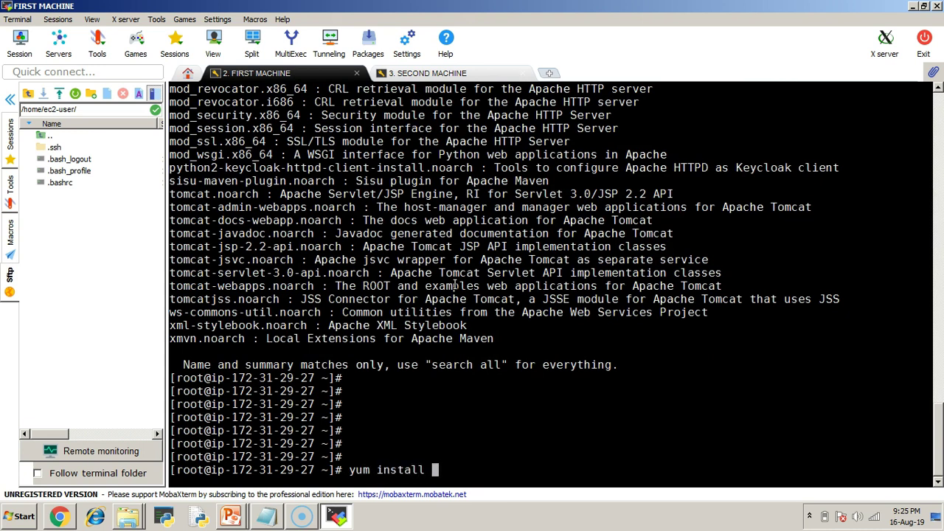
{"action": "type", "text": " httpd"}
{"action": "key", "text": "Return"}
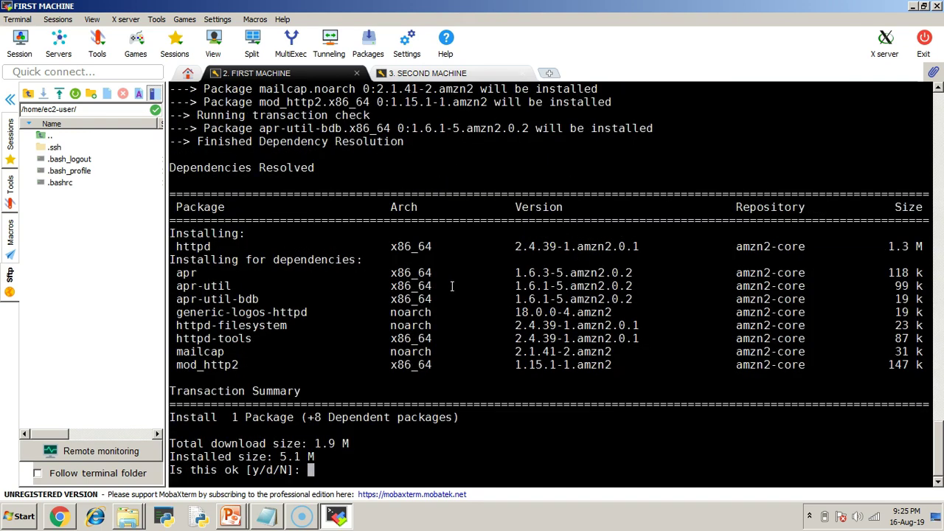
{"action": "type", "text": "y"}
{"action": "key", "text": "Return"}
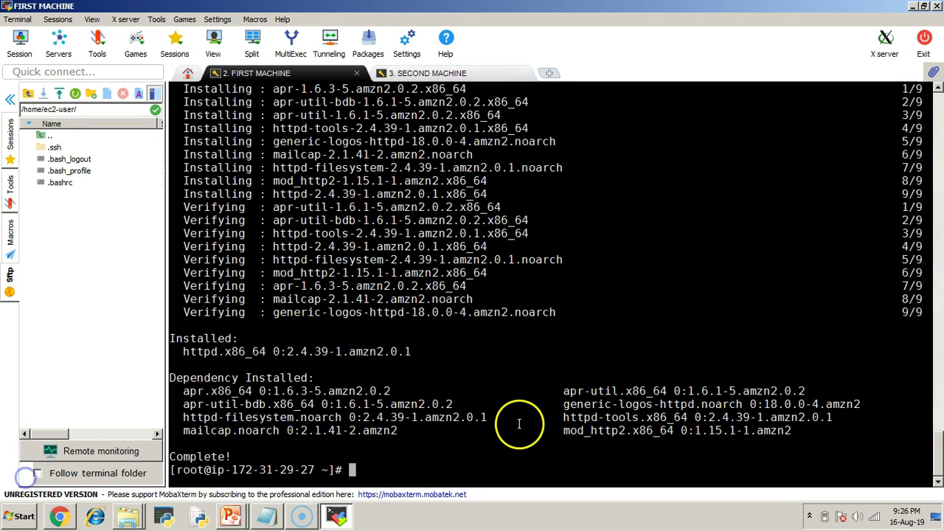
- Change the FIRST MACHINE shell's working directory to /var/www/html/
{"action": "key", "text": "Return"}
{"action": "key", "text": "Return"}
{"action": "key", "text": "Return"}
{"action": "key", "text": "Return"}
{"action": "key", "text": "Return"}
{"action": "key", "text": "Return"}
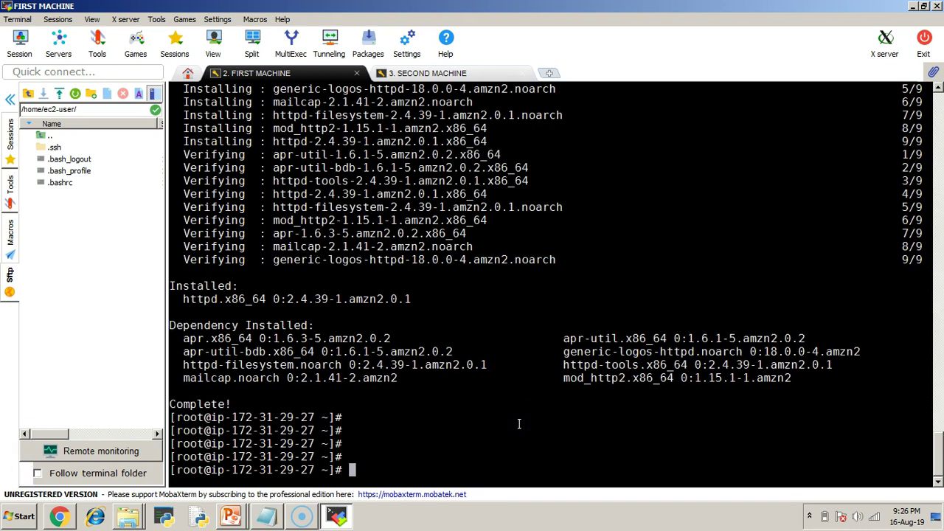
{"action": "type", "text": "cd /var/www/"}
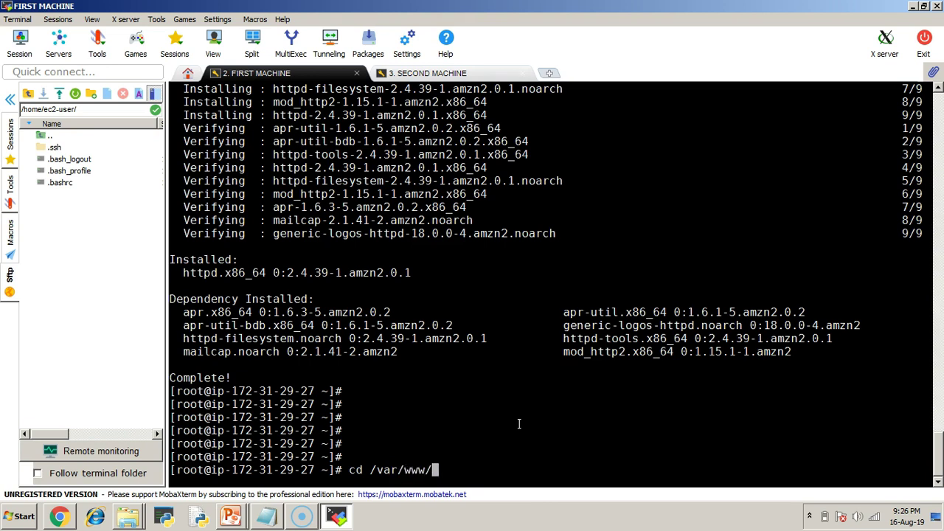
{"action": "type", "text": "html/"}
{"action": "key", "text": "Return"}
{"action": "key", "text": "Return"}
{"action": "key", "text": "Return"}
{"action": "key", "text": "Return"}
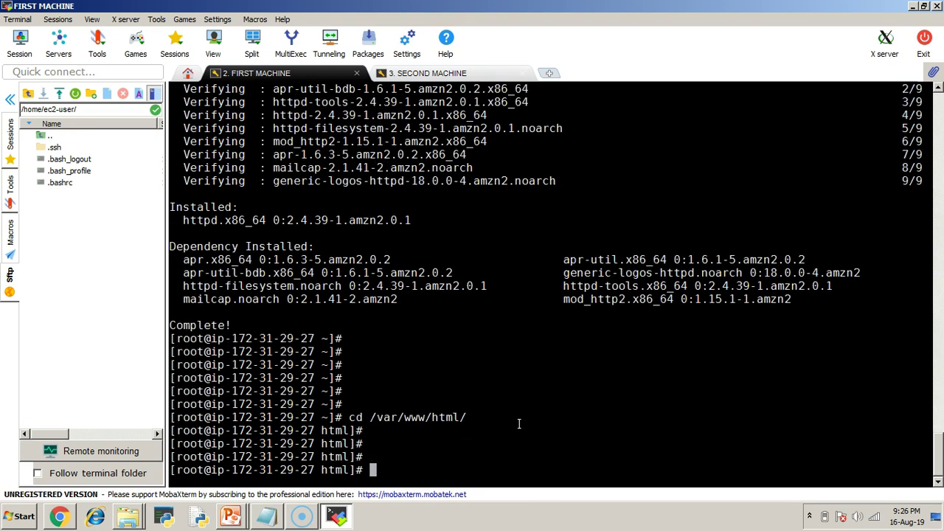
- Open a new index.html in vi on FIRST MACHINE and enter insert mode
{"action": "type", "text": "vi index.html"}
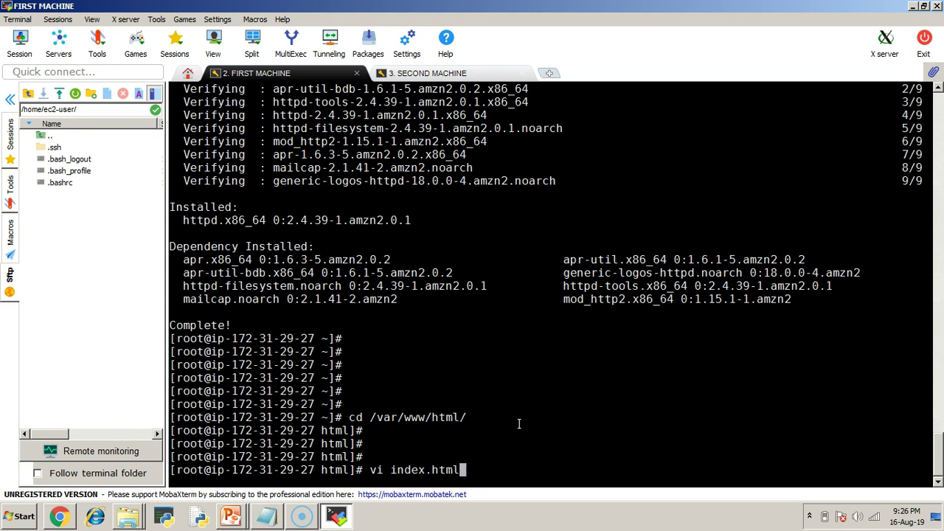
{"action": "key", "text": "Return"}
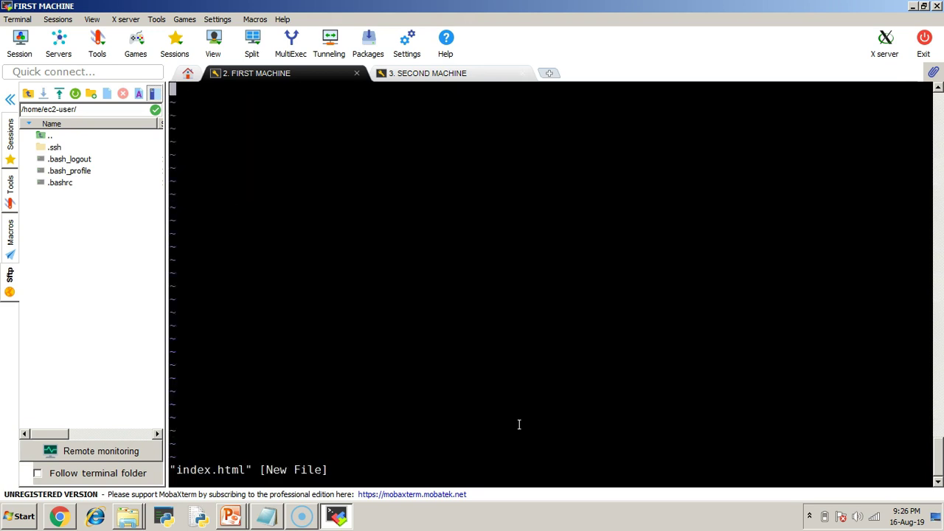
{"action": "key", "text": "i"}
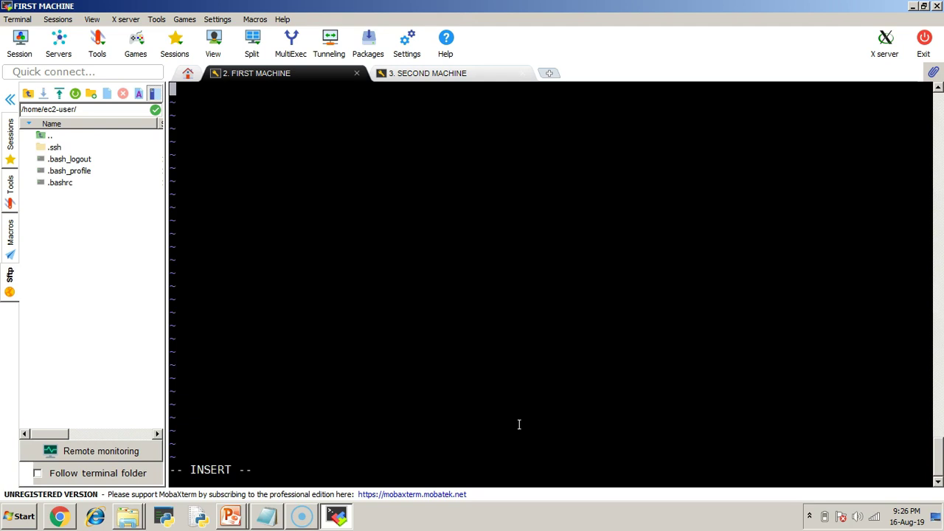
- Switch to the html page file in Notepad and copy all of its HTML code
{"action": "key", "text": "alt+Tab"}
{"action": "key", "text": "alt+Tab"}
{"action": "key", "text": "alt+Tab"}
{"action": "key", "text": "alt+Tab"}
{"action": "key", "text": "alt+Tab"}
{"action": "key", "text": "alt+Tab"}
{"action": "key", "text": "alt+Tab"}
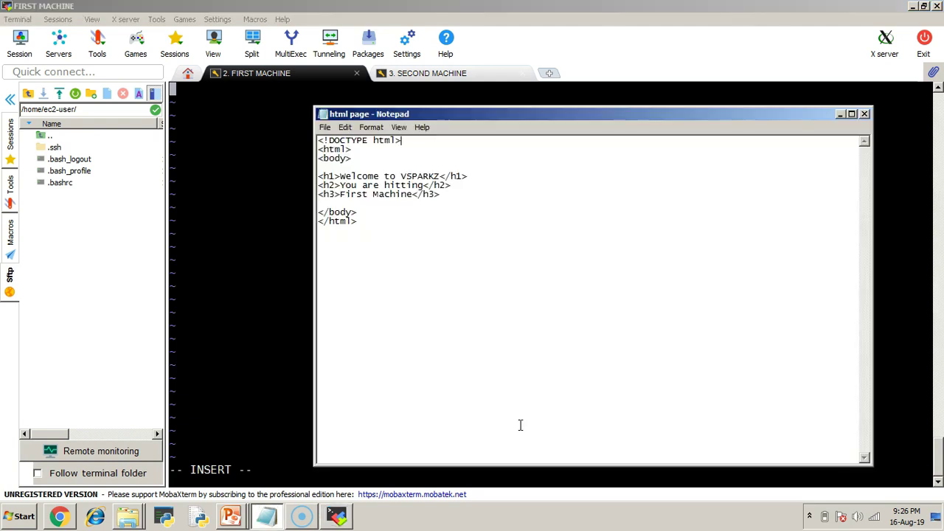
{"action": "left_click_drag", "start_coordinate": [360, 221], "coordinate": [320, 137]}
{"action": "key", "text": "ctrl+c"}
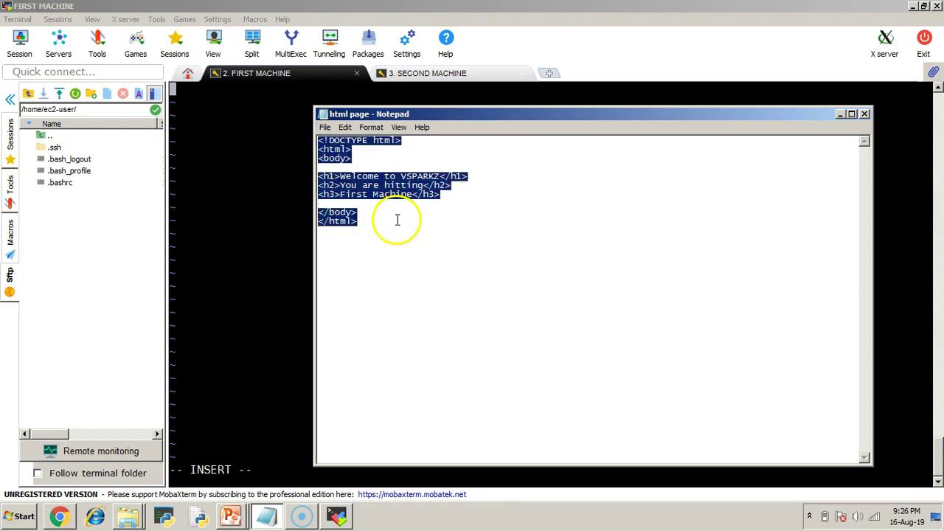
- Return to MobaXterm and paste the copied HTML into index.html on FIRST MACHINE
{"action": "left_click", "coordinate": [260, 252]}
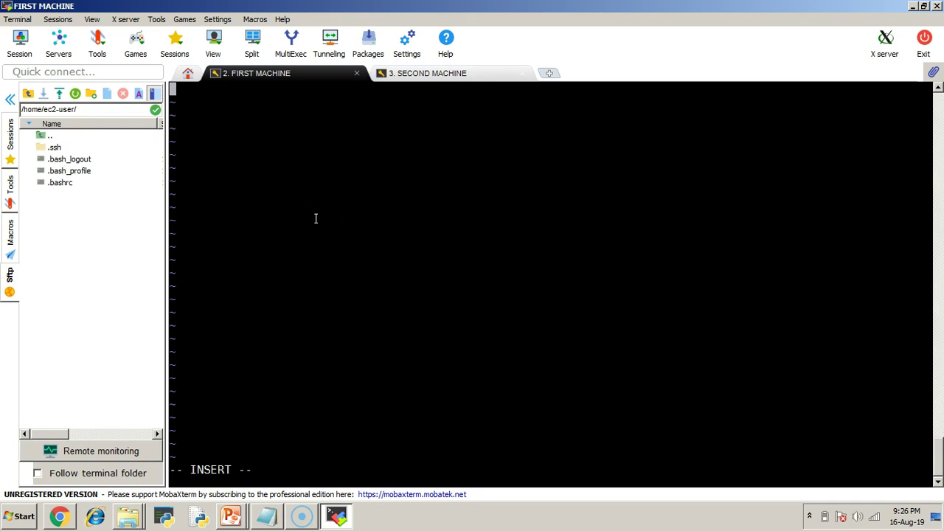
{"action": "right_click", "coordinate": [319, 222]}
{"action": "left_click", "coordinate": [404, 262]}
{"action": "left_click", "coordinate": [432, 316]}
{"action": "left_click", "coordinate": [429, 335]}
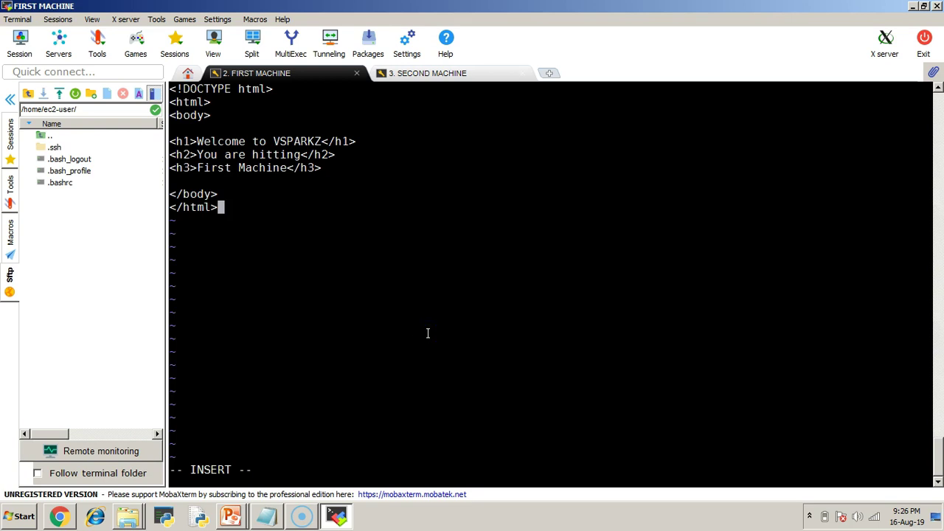
- Save index.html and quit vi with :wq on FIRST MACHINE
{"action": "key", "text": "Escape"}
{"action": "type", "text": ":w"}
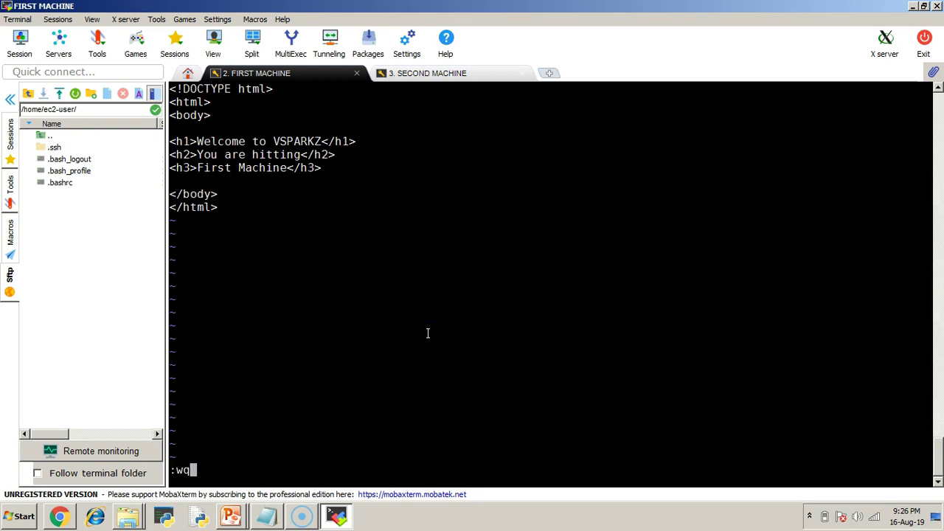
{"action": "type", "text": "q"}
{"action": "key", "text": "Return"}
{"action": "key", "text": "Return"}
{"action": "key", "text": "Return"}
{"action": "key", "text": "Return"}
{"action": "key", "text": "Return"}
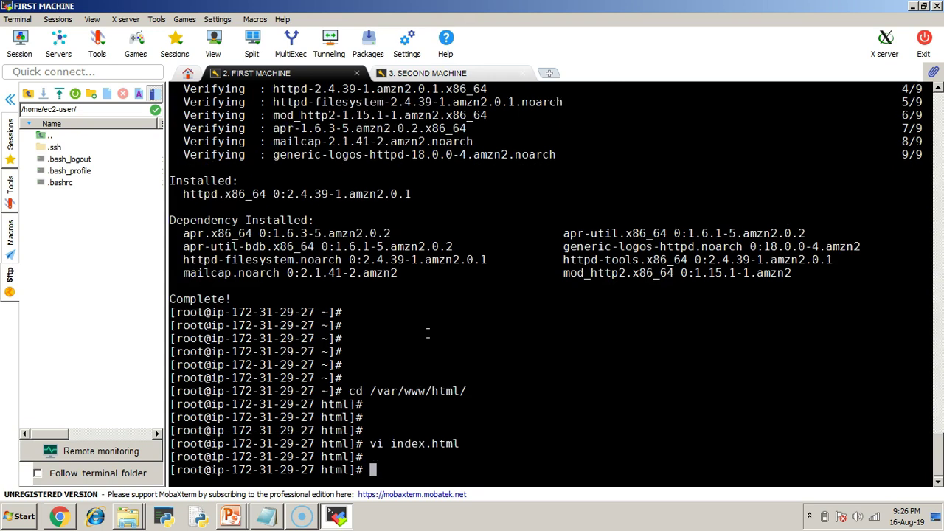
- Start the Apache service on FIRST MACHINE with service httpd start
{"action": "type", "text": "service httpd start"}
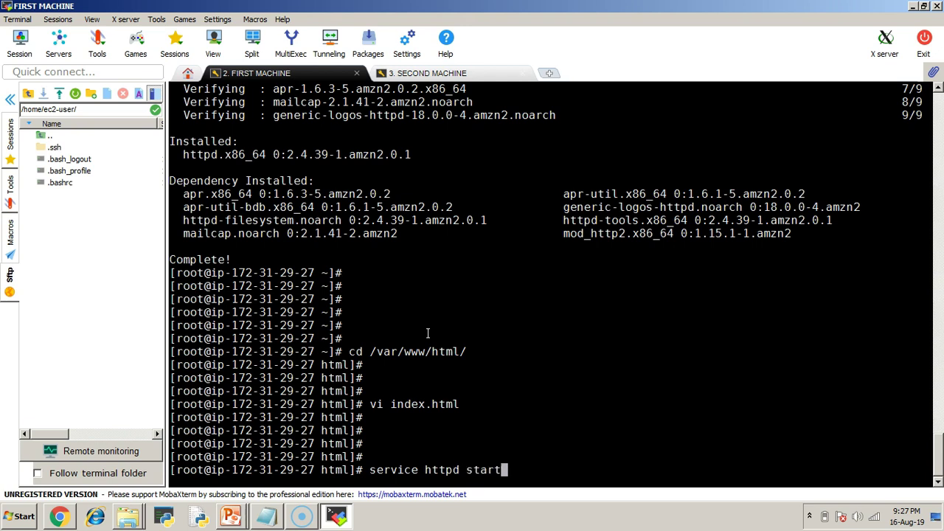
{"action": "key", "text": "Return"}
{"action": "key", "text": "Return"}
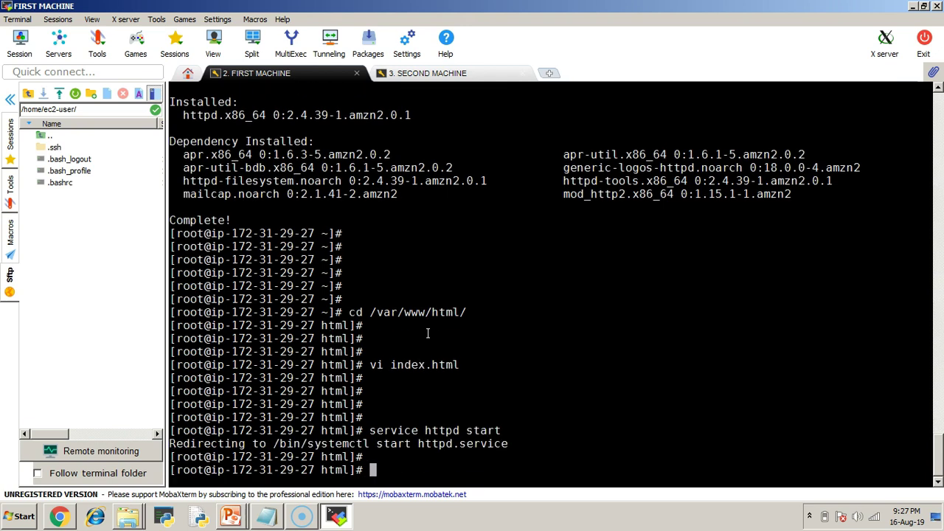
{"action": "key", "text": "Return"}
- Run service httpd status on FIRST MACHINE and examine the service's Active line
{"action": "key", "text": "Up"}
{"action": "key", "text": "BackSpace"}
{"action": "key", "text": "BackSpace"}
{"action": "type", "text": "tus"}
{"action": "key", "text": "Return"}
{"action": "key", "text": "Return"}
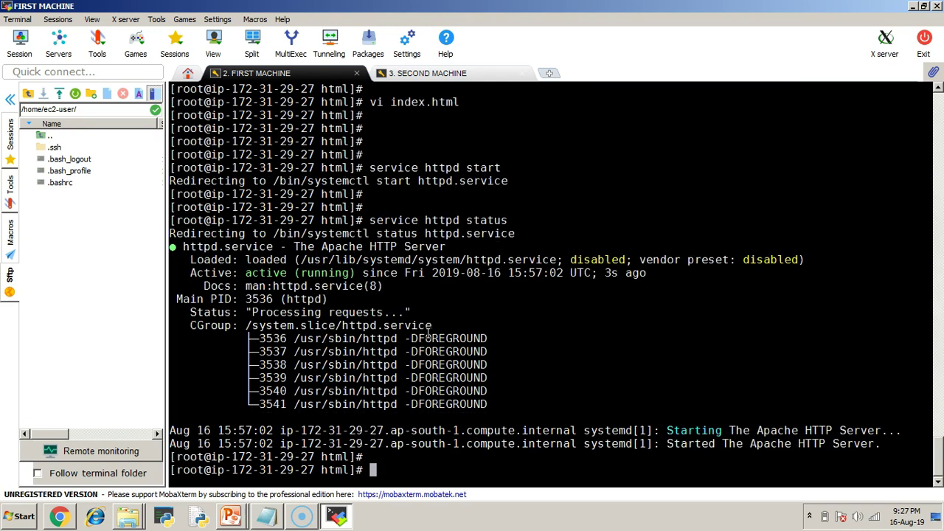
{"action": "left_click_drag", "start_coordinate": [184, 273], "coordinate": [411, 273]}
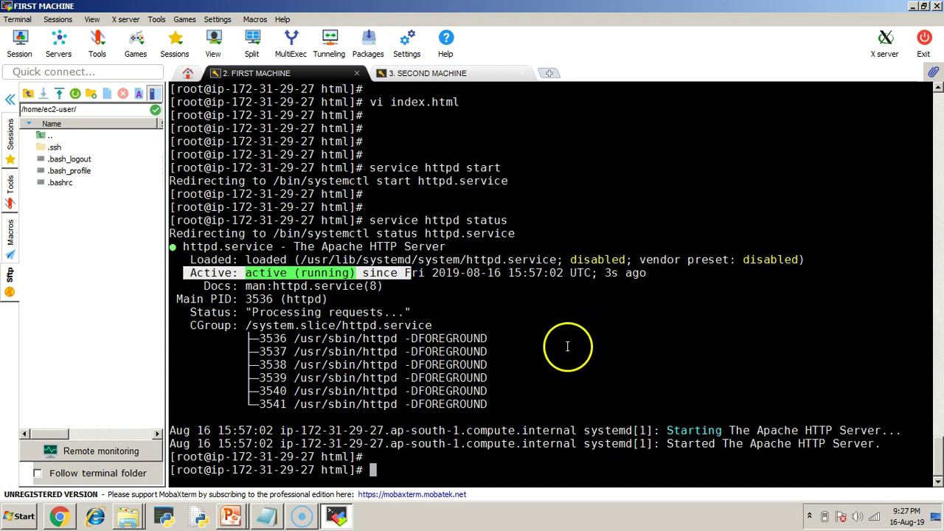
- Switch to the EC2 console in Chrome, select only first-machine and copy its IPv4 public IP
{"action": "key", "text": "alt+Tab"}
{"action": "key", "text": "alt+Tab"}
{"action": "key", "text": "alt+Tab"}
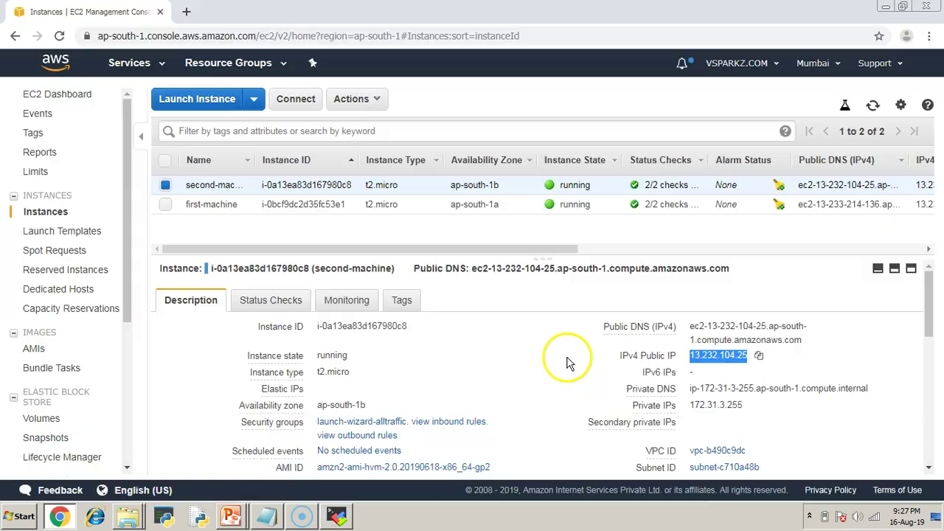
{"action": "left_click", "coordinate": [167, 186]}
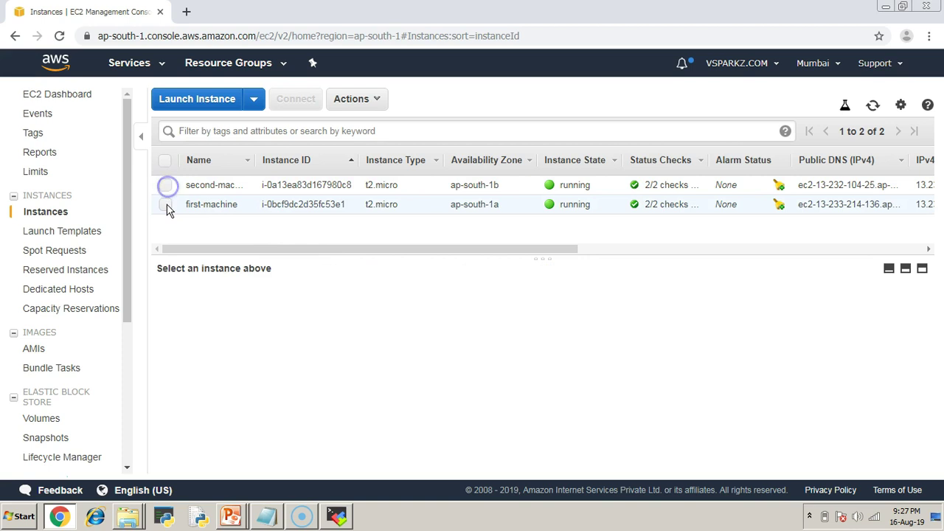
{"action": "left_click", "coordinate": [167, 204]}
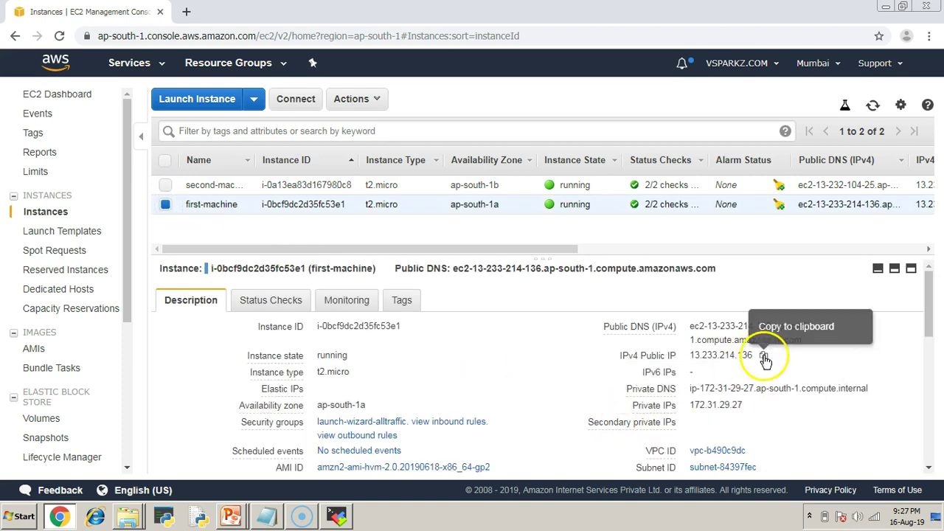
{"action": "left_click", "coordinate": [764, 355]}
- Open 13.233.214.136 in a new browser tab and examine the page served by the first machine
{"action": "left_click", "coordinate": [185, 13]}
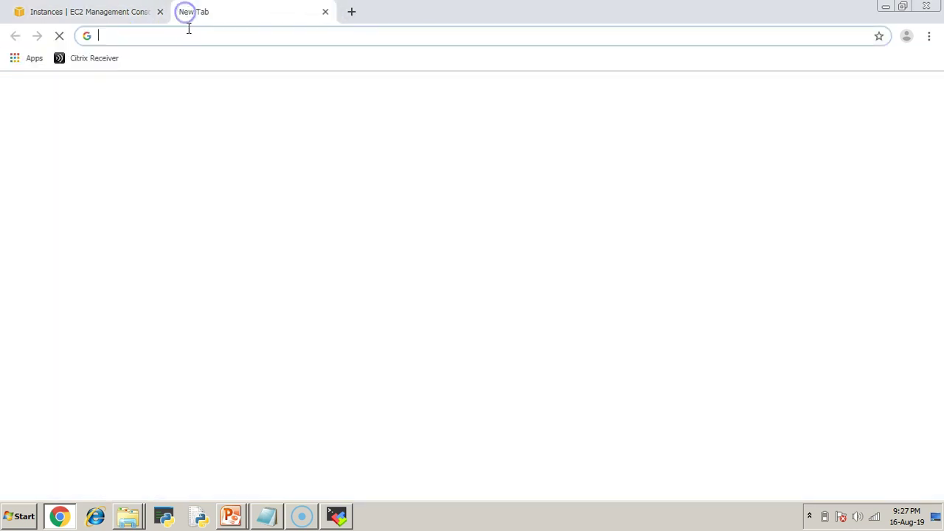
{"action": "key", "text": "ctrl+v"}
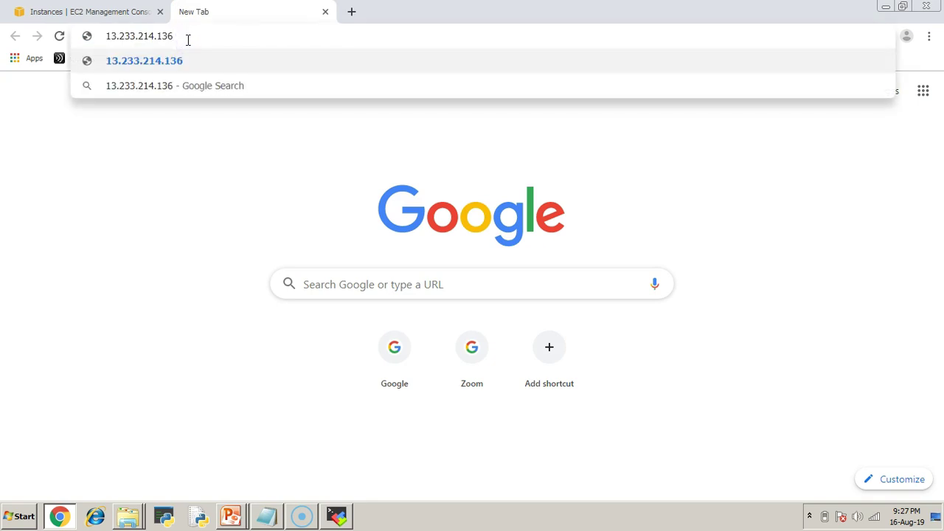
{"action": "key", "text": "Return"}
{"action": "left_click_drag", "start_coordinate": [96, 145], "coordinate": [3, 143]}
{"action": "left_click", "coordinate": [120, 229]}
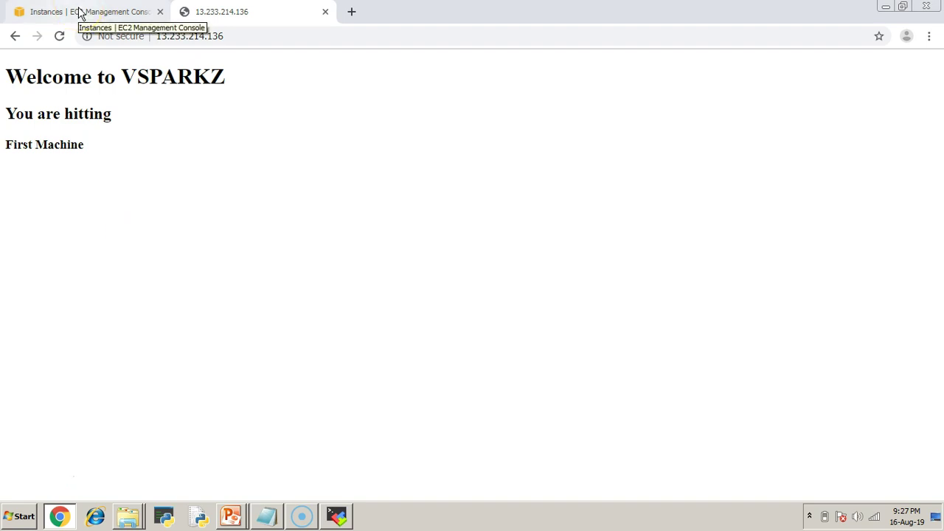
- Switch to the SECOND MACHINE session in MobaXterm and become root with sudo su -
{"action": "key", "text": "alt+Tab"}
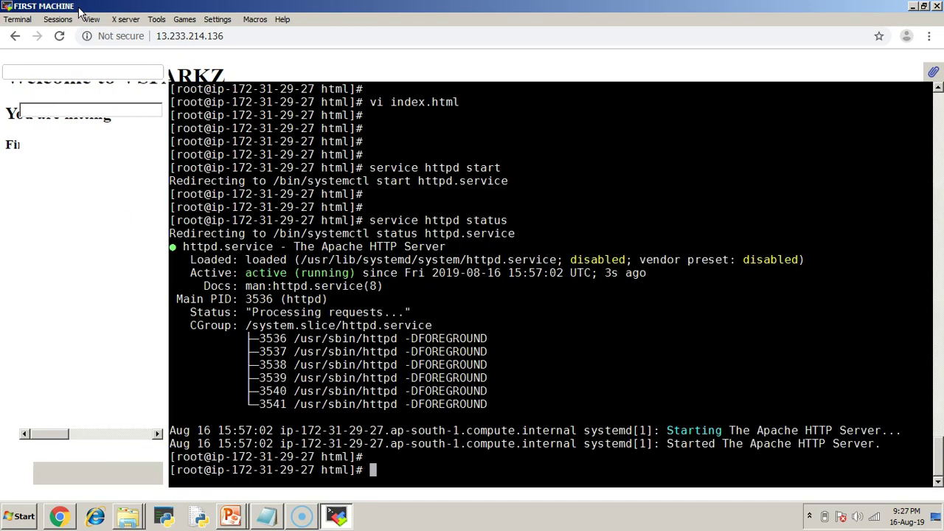
{"action": "left_click", "coordinate": [426, 73]}
{"action": "left_click", "coordinate": [624, 412]}
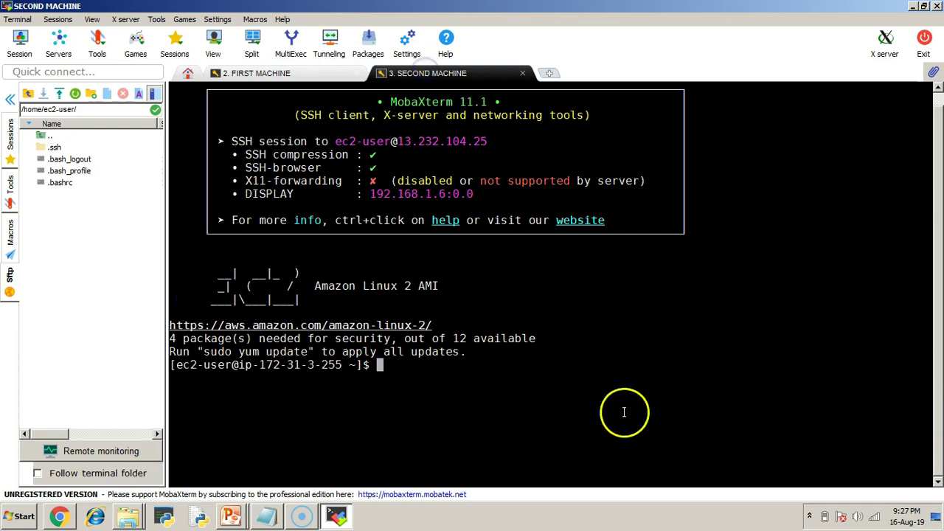
{"action": "key", "text": "Return"}
{"action": "key", "text": "Return"}
{"action": "key", "text": "Return"}
{"action": "type", "text": "sudo su -"}
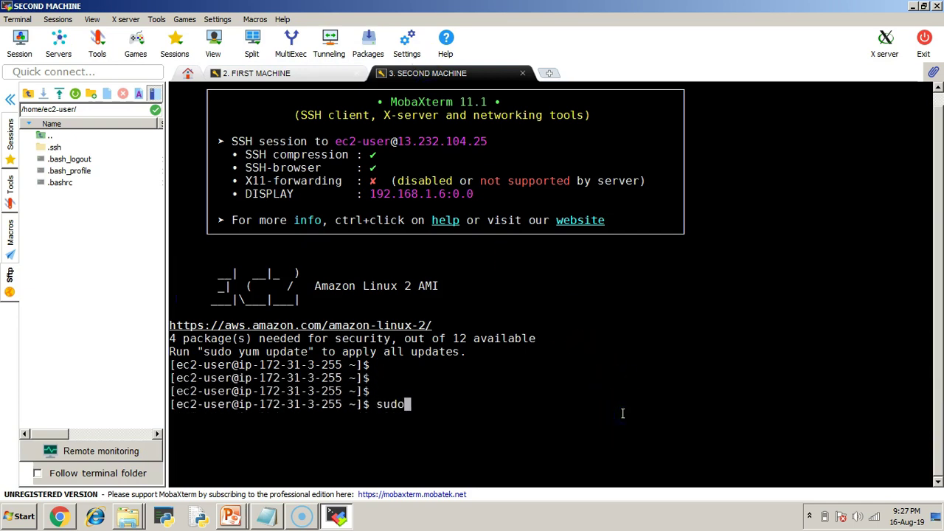
{"action": "key", "text": "Return"}
{"action": "key", "text": "Return"}
{"action": "key", "text": "Return"}
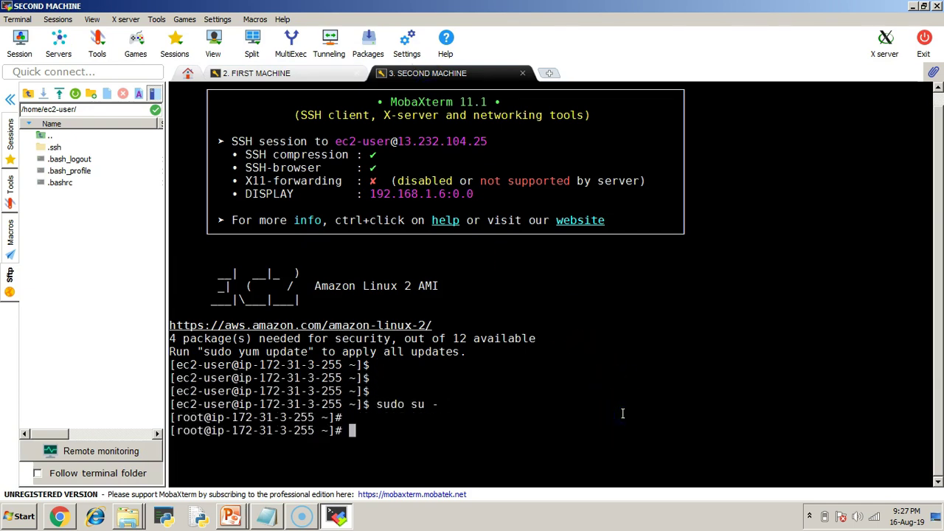
- Install the httpd package on SECOND MACHINE with yum install httpd, accepting the transaction with y
{"action": "type", "text": "yum insta"}
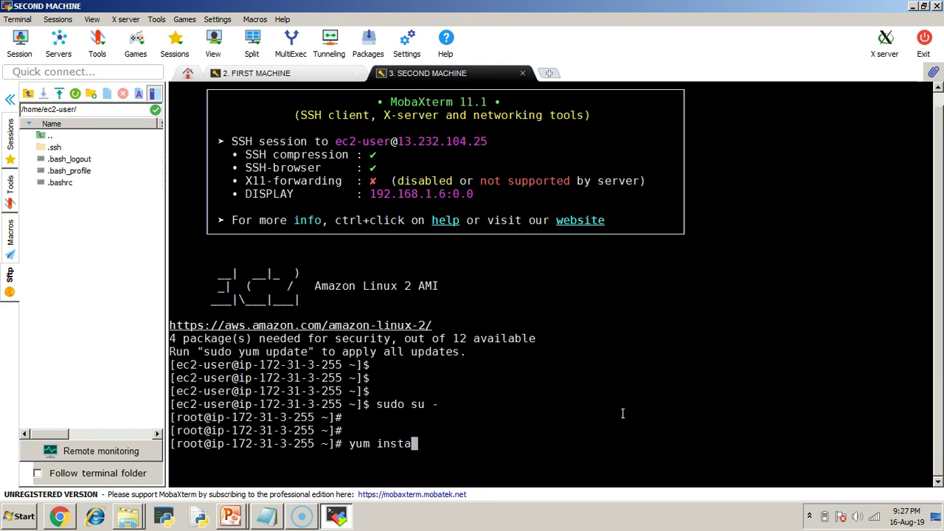
{"action": "type", "text": "ll httpd"}
{"action": "key", "text": "Return"}
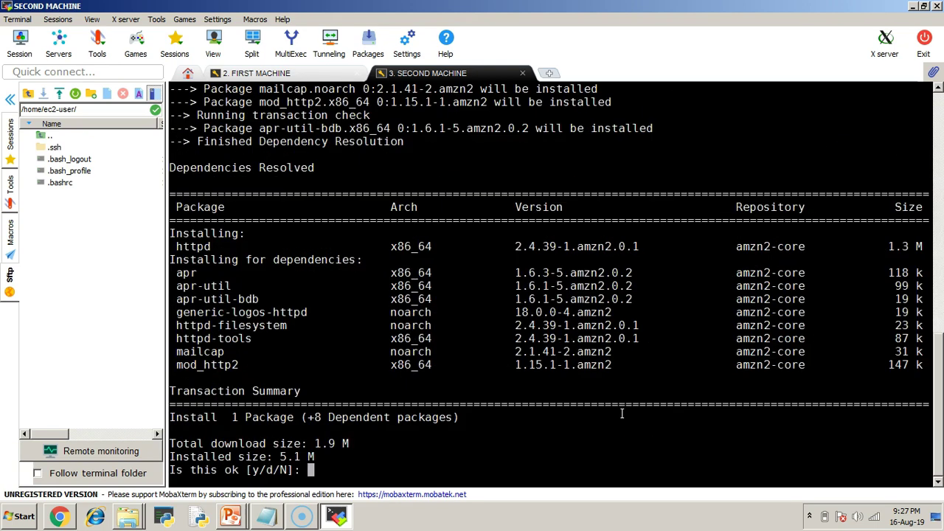
{"action": "type", "text": "y"}
{"action": "key", "text": "Return"}
{"action": "key", "text": "Return"}
{"action": "key", "text": "Return"}
{"action": "key", "text": "Return"}
{"action": "key", "text": "Return"}
{"action": "key", "text": "Return"}
{"action": "key", "text": "Return"}
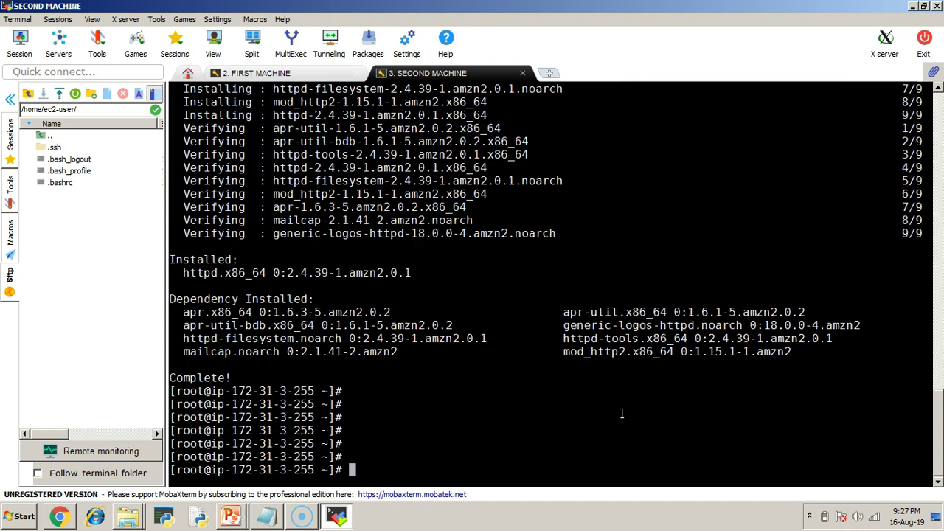
- Change the SECOND MACHINE shell's working directory to /var/www/html/
{"action": "type", "text": "v"}
{"action": "key", "text": "BackSpace"}
{"action": "type", "text": "cd /var"}
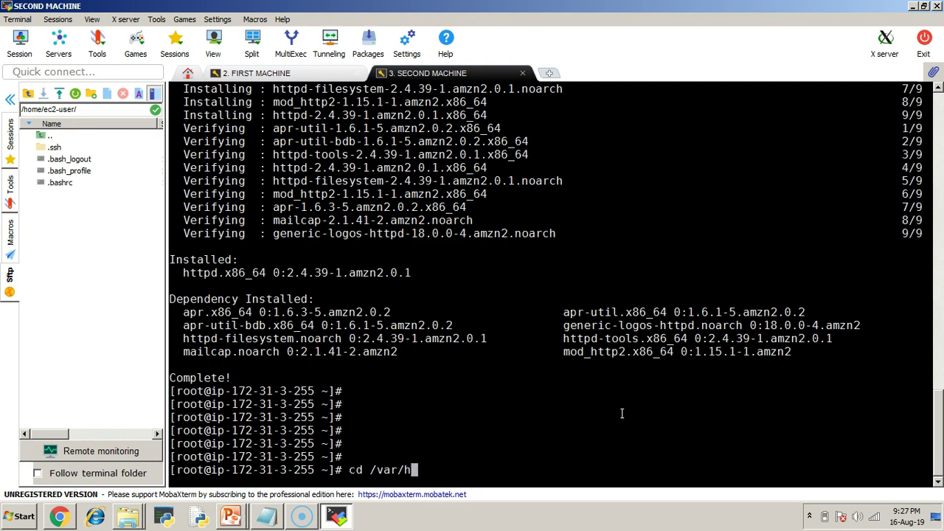
{"action": "type", "text": "/www/html/"}
{"action": "key", "text": "Return"}
{"action": "key", "text": "Return"}
{"action": "key", "text": "Return"}
{"action": "key", "text": "Return"}
{"action": "key", "text": "Return"}
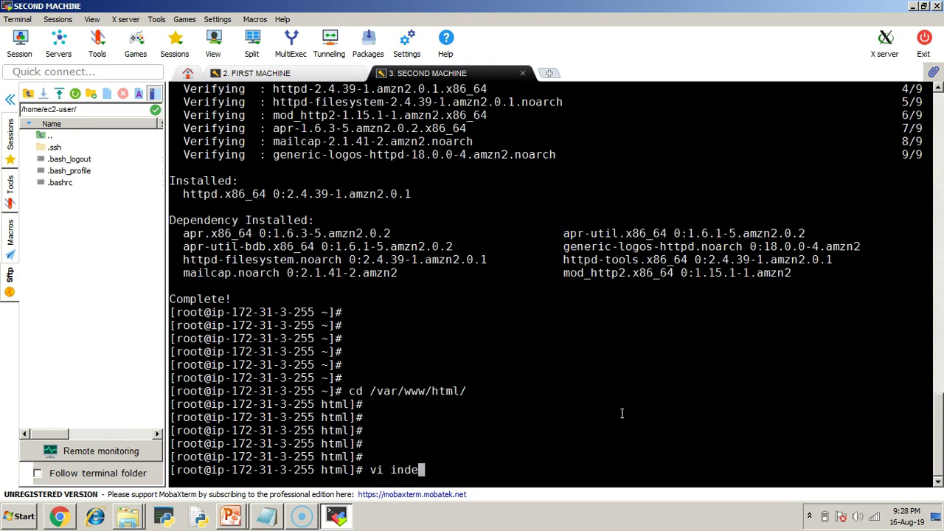
- Open a new index.html in vi on SECOND MACHINE and enter insert mode
{"action": "type", "text": "vi index.html"}
{"action": "key", "text": "Return"}
{"action": "key", "text": "i"}
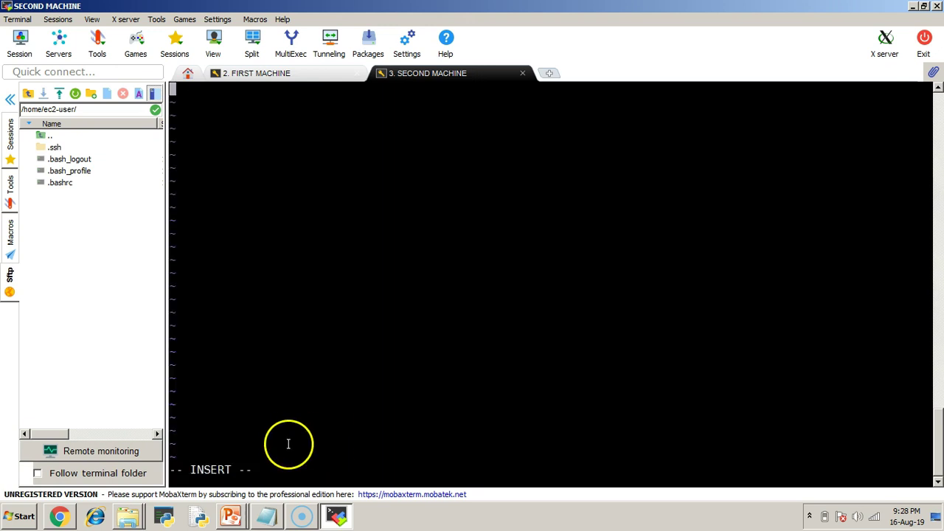
{"action": "right_click", "coordinate": [310, 231]}
{"action": "left_click", "coordinate": [426, 315]}
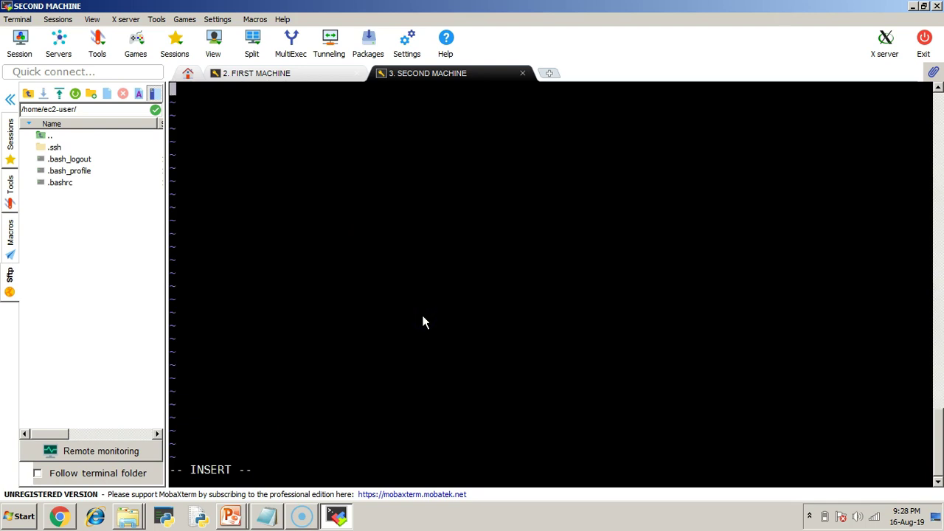
- Switch to the html page file in Notepad, change the h3 text to Second Machine, and copy the whole page
{"action": "key", "text": "alt+Tab"}
{"action": "key", "text": "alt+Tab"}
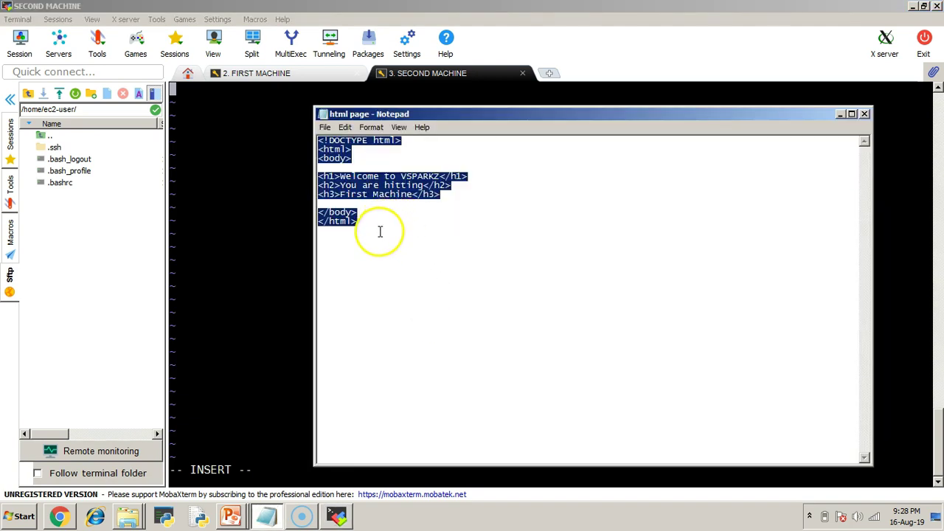
{"action": "left_click", "coordinate": [379, 231]}
{"action": "left_click_drag", "start_coordinate": [374, 226], "coordinate": [319, 137]}
{"action": "left_click", "coordinate": [380, 197]}
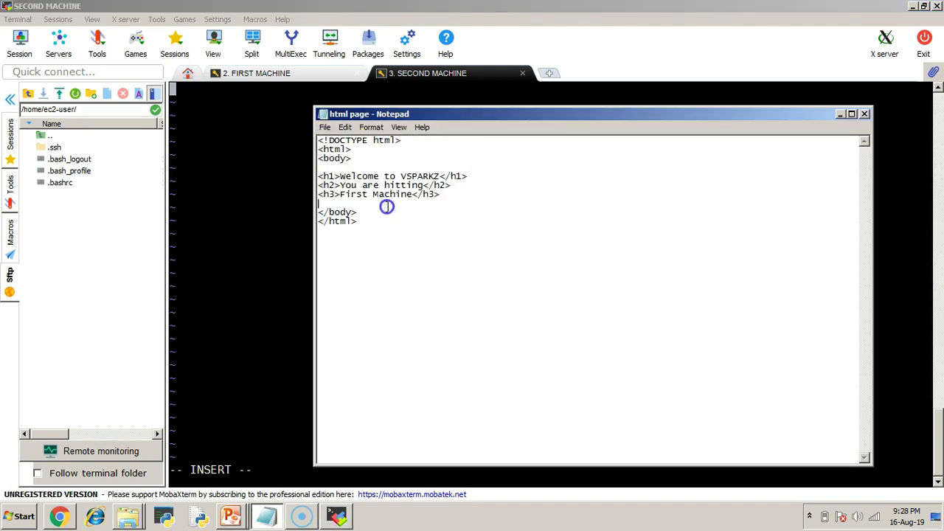
{"action": "key", "text": "BackSpace"}
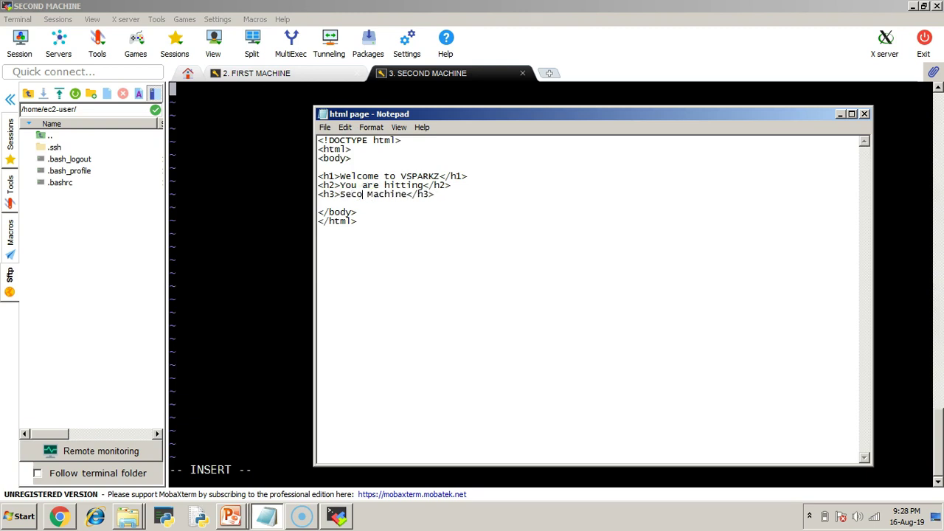
{"action": "key", "text": "ctrl+a"}
{"action": "key", "text": "ctrl+c"}
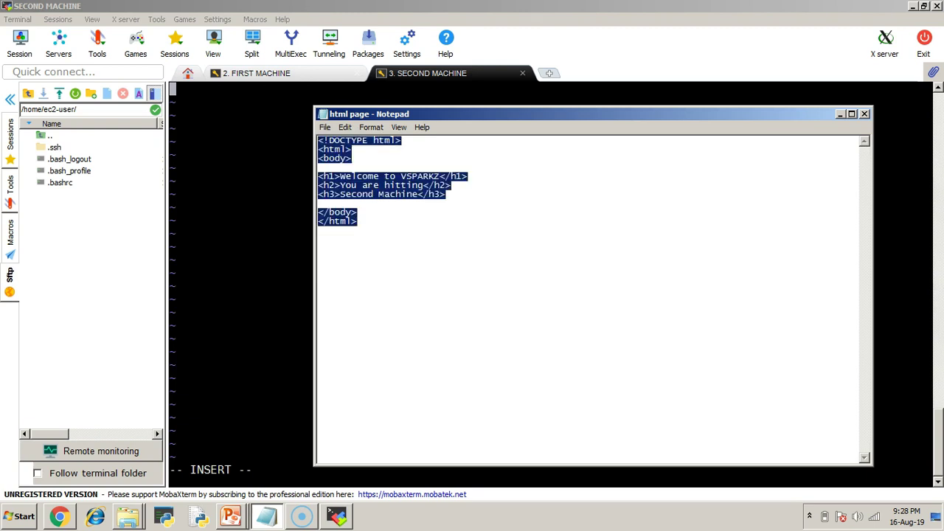
- Paste the copied HTML into index.html in the SECOND MACHINE terminal, then save and quit vi with :wq
{"action": "left_click", "coordinate": [218, 207]}
{"action": "right_click", "coordinate": [218, 208]}
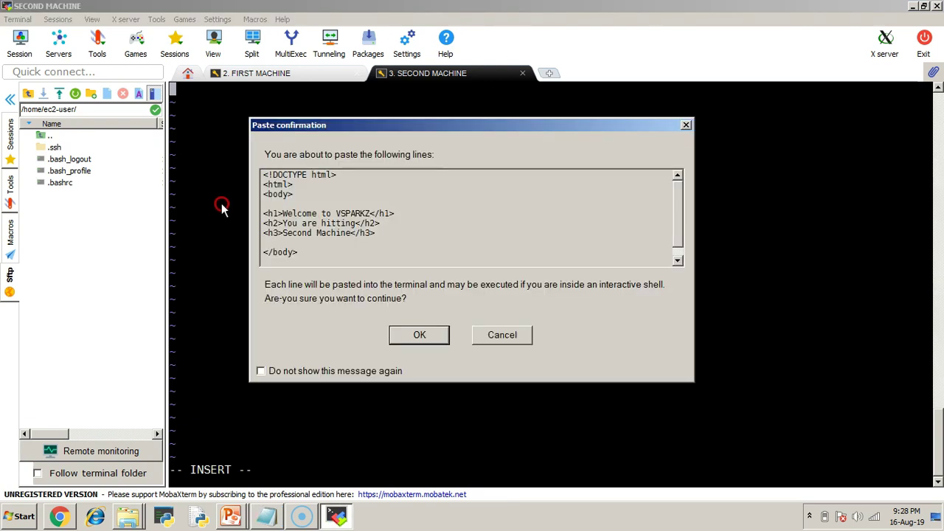
{"action": "left_click", "coordinate": [426, 338]}
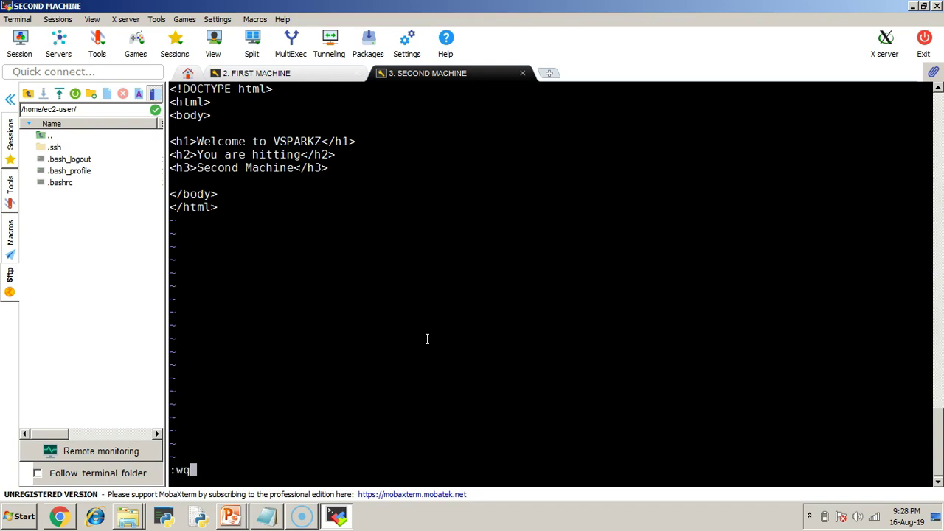
{"action": "key", "text": "Return"}
{"action": "key", "text": "Return"}
{"action": "key", "text": "Return"}
{"action": "key", "text": "Return"}
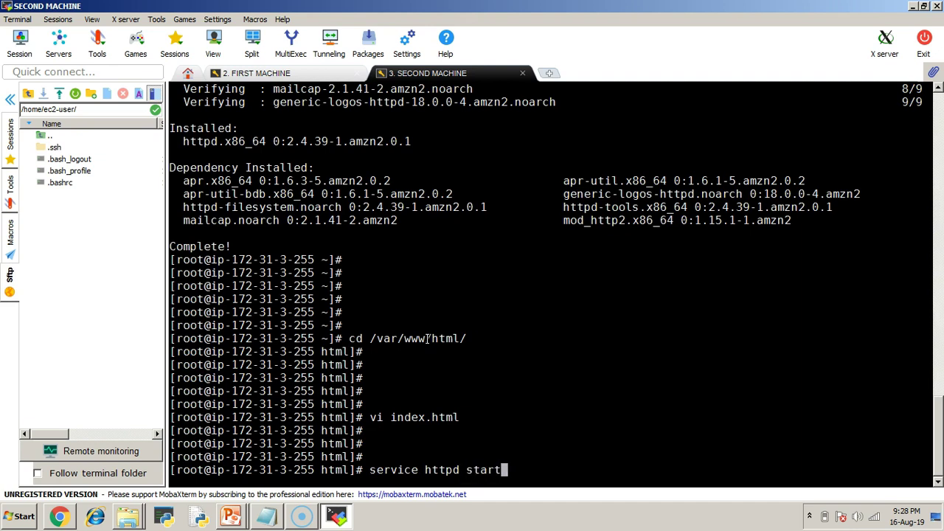
- Start Apache on SECOND MACHINE with service httpd start and check it with service httpd status
{"action": "type", "text": "service httpd start"}
{"action": "key", "text": "Return"}
{"action": "key", "text": "Return"}
{"action": "key", "text": "Up"}
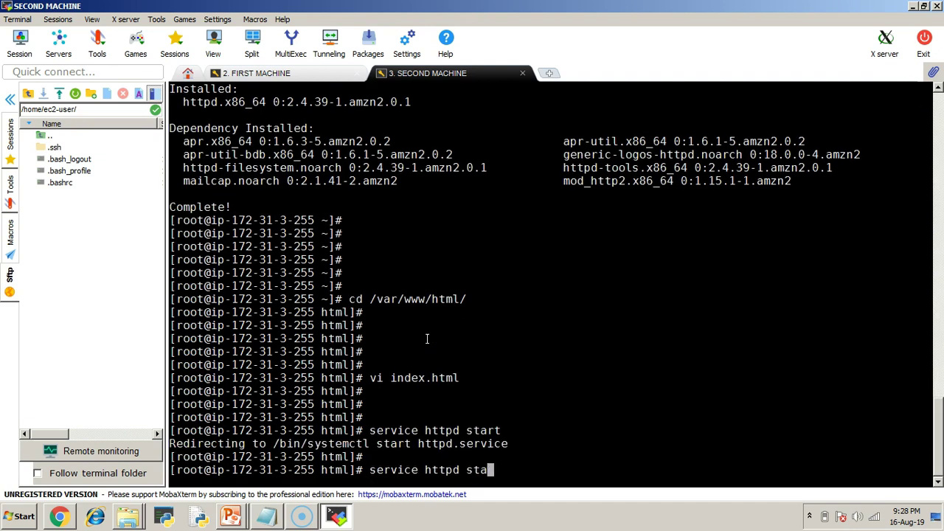
{"action": "type", "text": "us"}
{"action": "key", "text": "Return"}
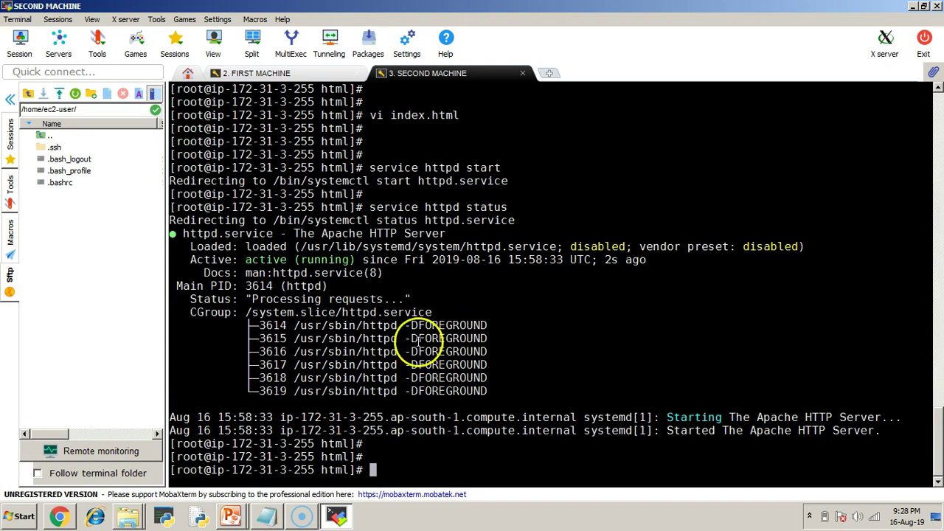
{"action": "left_click_drag", "start_coordinate": [191, 259], "coordinate": [375, 267]}
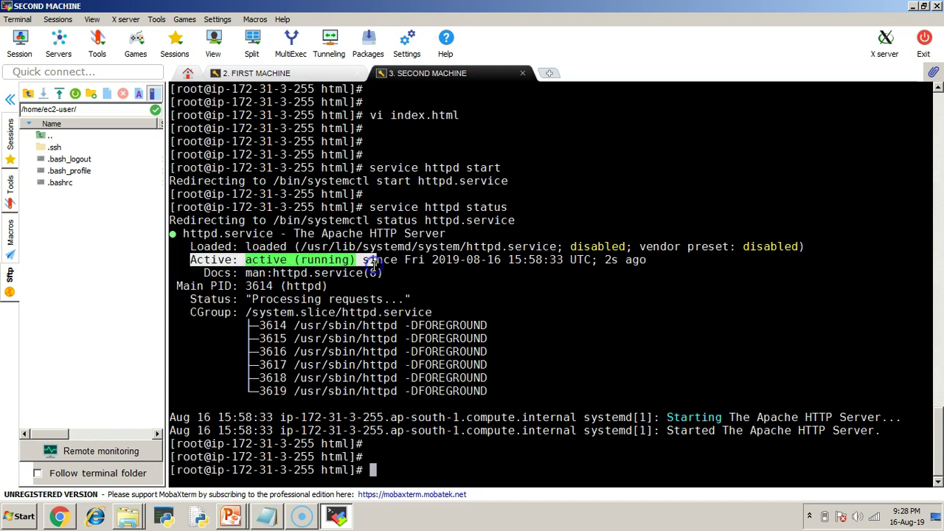
- Switch to the EC2 Instances page in Chrome and copy the IPv4 public IP of second-machine
{"action": "key", "text": "alt+Tab"}
{"action": "key", "text": "alt+Tab"}
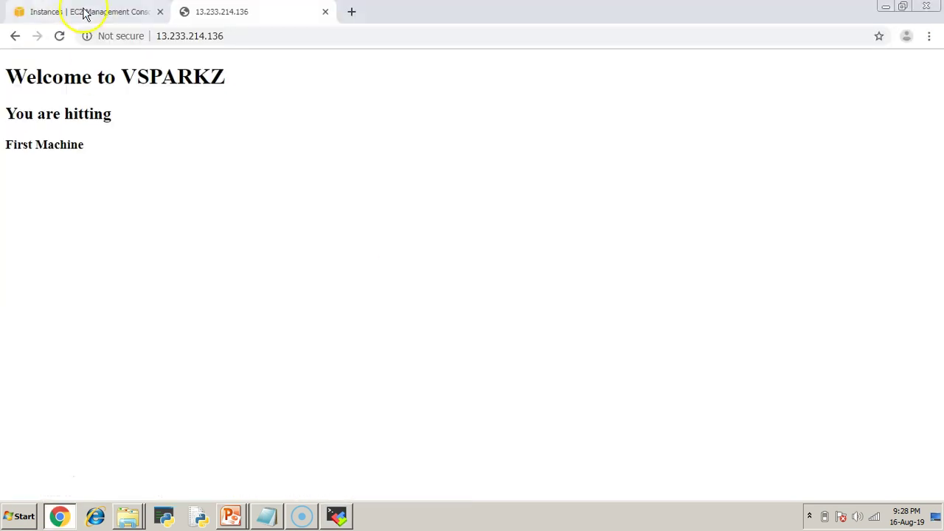
{"action": "left_click", "coordinate": [84, 11]}
{"action": "left_click", "coordinate": [165, 207]}
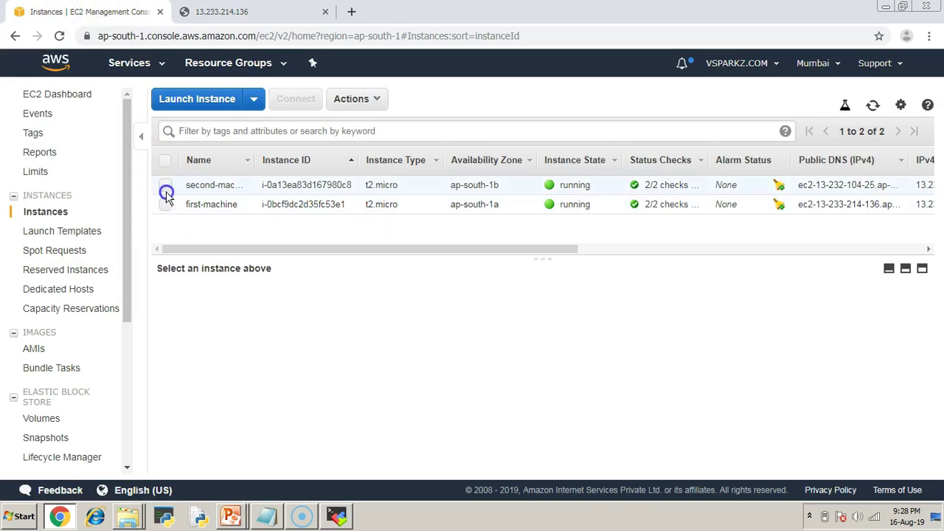
{"action": "left_click", "coordinate": [165, 185]}
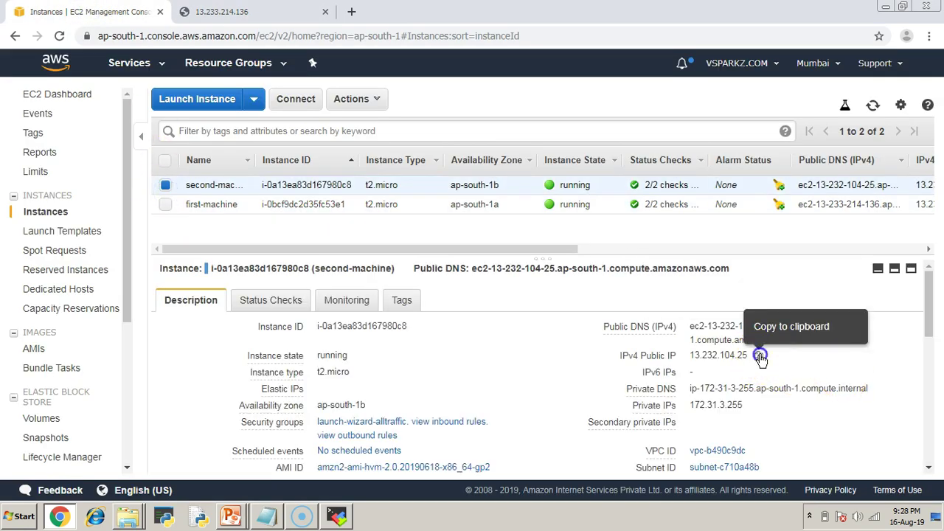
{"action": "left_click", "coordinate": [758, 355]}
- Open 13.232.104.25 in a new browser tab and examine the page served by the second machine
{"action": "left_click", "coordinate": [352, 11]}
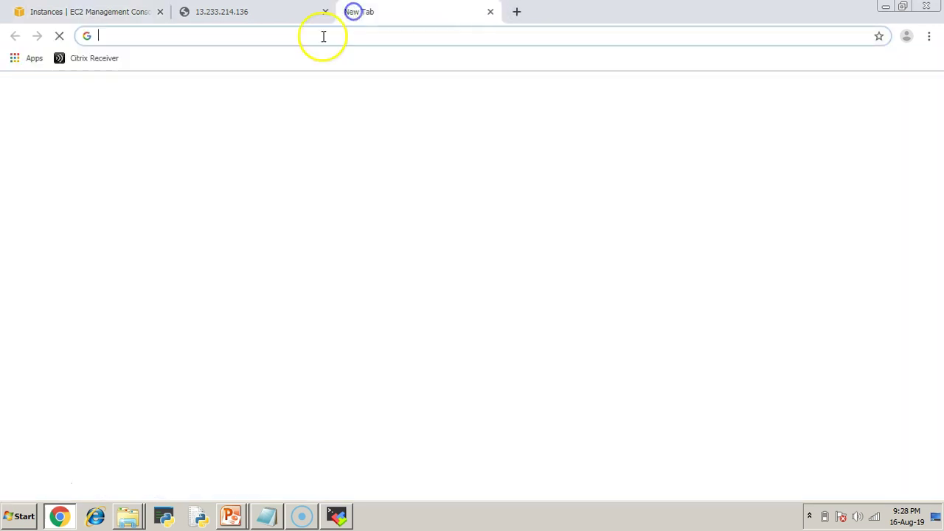
{"action": "key", "text": "ctrl+v"}
{"action": "key", "text": "Return"}
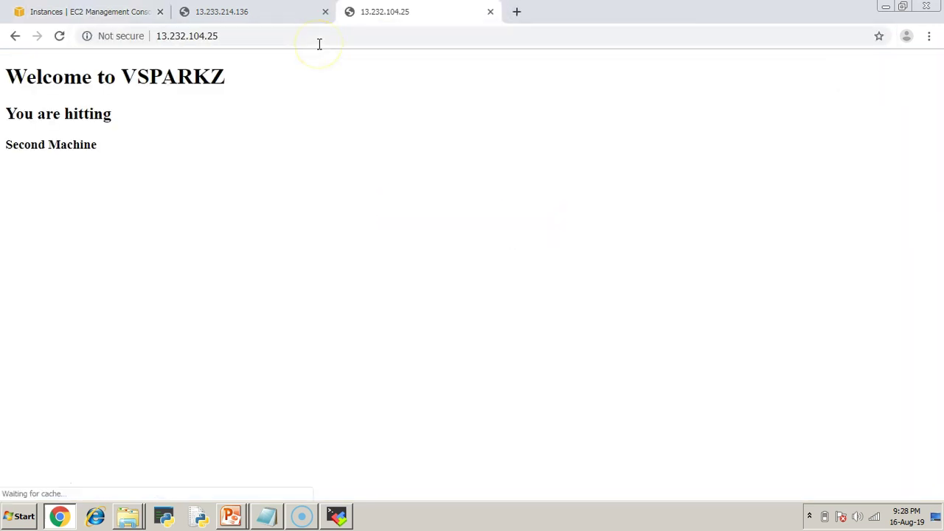
{"action": "left_click_drag", "start_coordinate": [97, 147], "coordinate": [32, 144]}
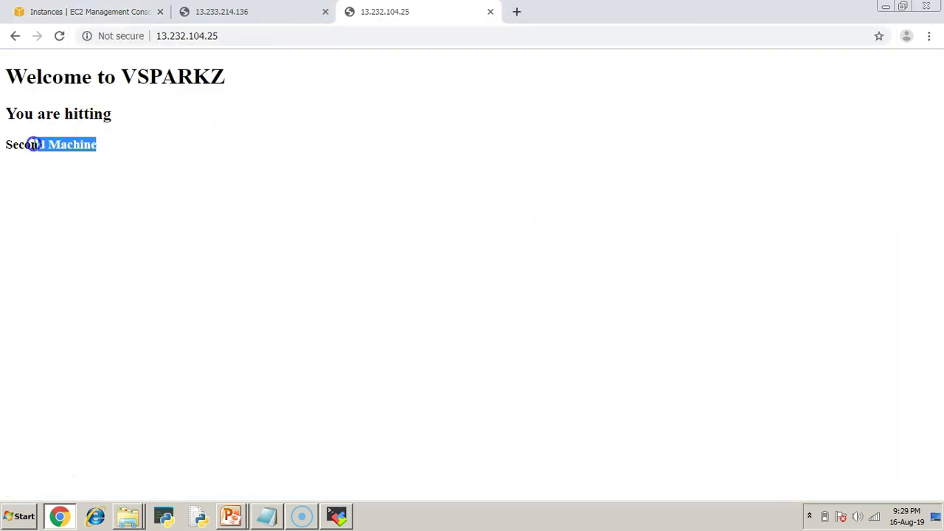
- Switch to the PowerPoint slideshow and advance to the slide on creating the target group and registering the targets
{"action": "left_click", "coordinate": [89, 11]}
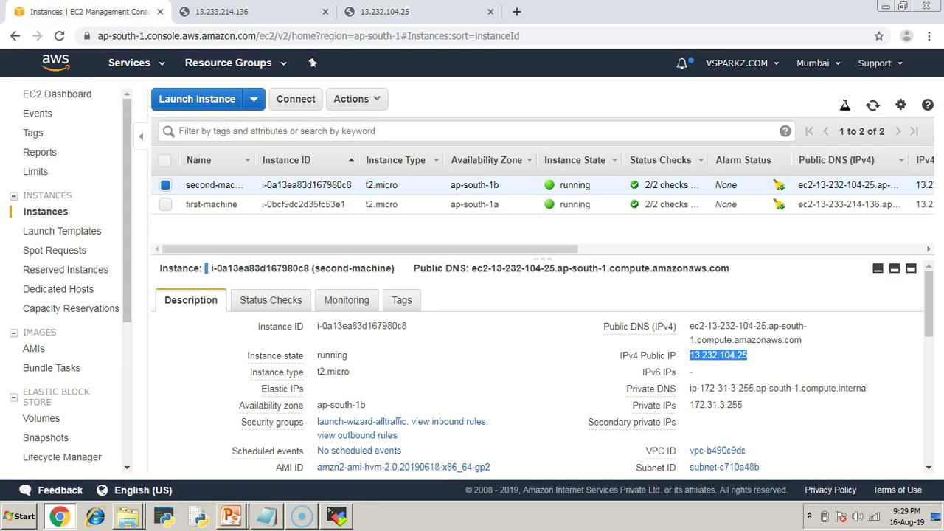
{"action": "key", "text": "alt+Tab"}
{"action": "key", "text": "alt+Tab"}
{"action": "key", "text": "alt+Tab"}
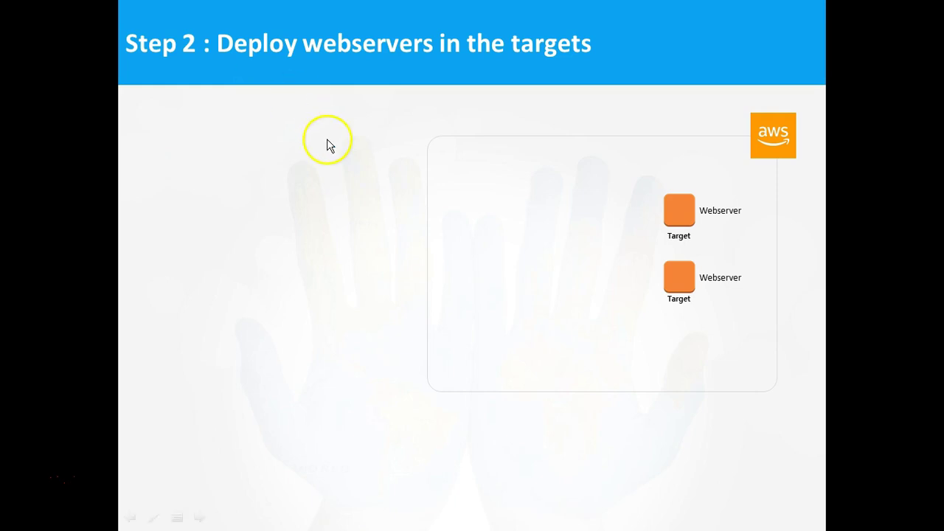
{"action": "left_click", "coordinate": [327, 145]}
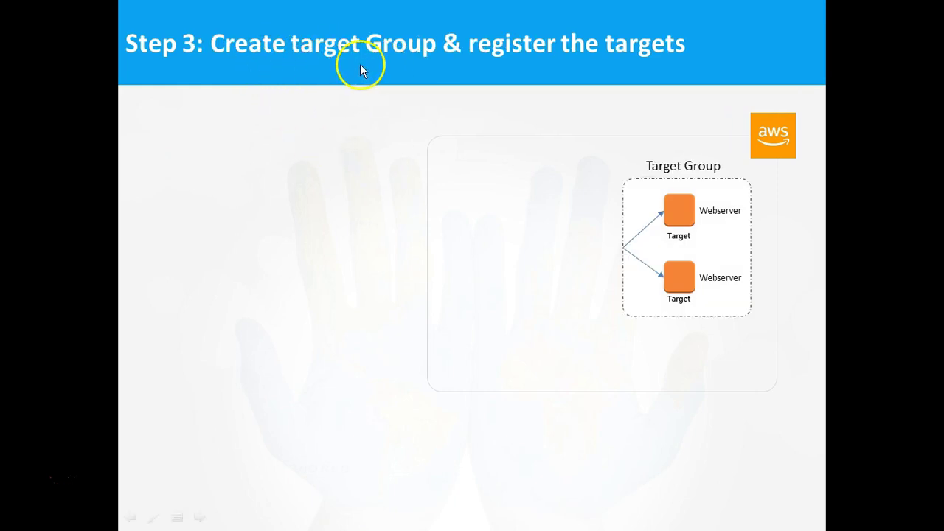
- Switch back to the EC2 console in Chrome and open the Target Groups page under Load Balancing
{"action": "key", "text": "alt+Tab"}
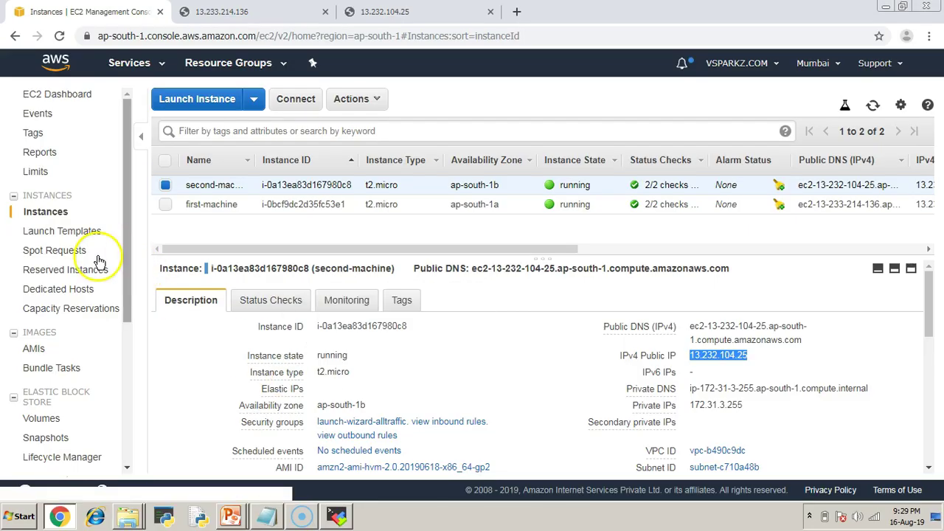
{"action": "scroll", "coordinate": [73, 302], "scroll_direction": "down", "scroll_amount": 4}
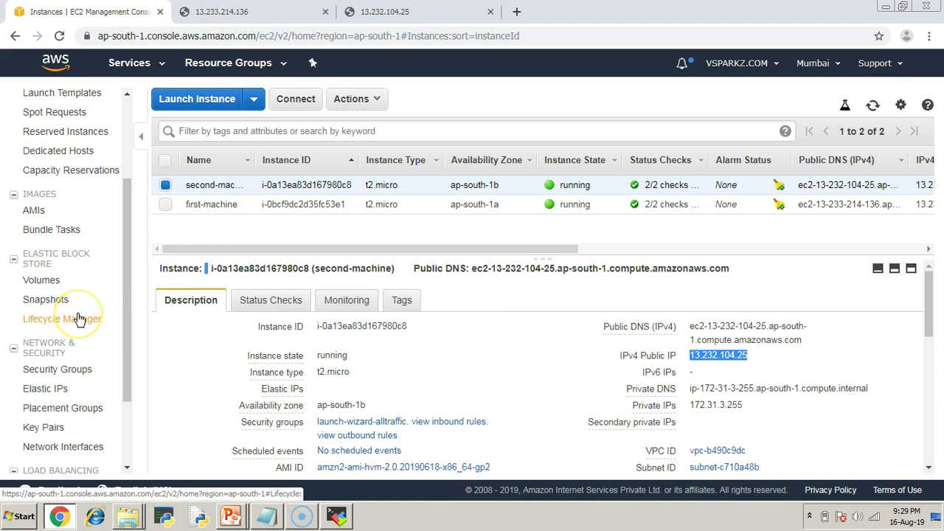
{"action": "scroll", "coordinate": [78, 331], "scroll_direction": "down", "scroll_amount": 3}
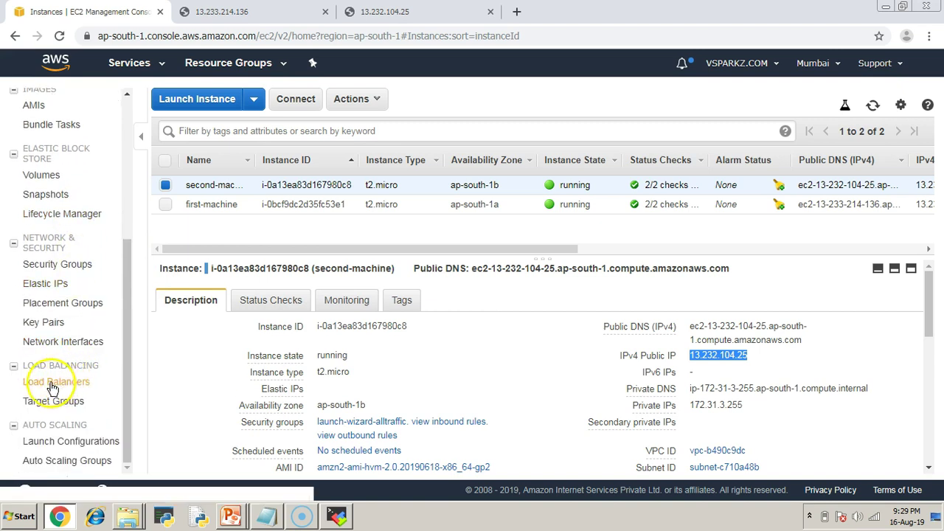
{"action": "left_click", "coordinate": [65, 405]}
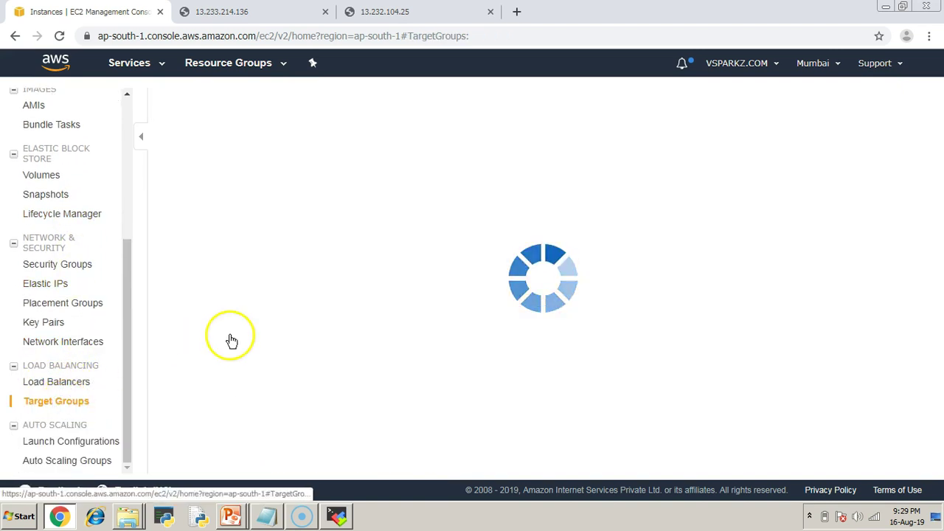
{"action": "left_click", "coordinate": [656, 268]}
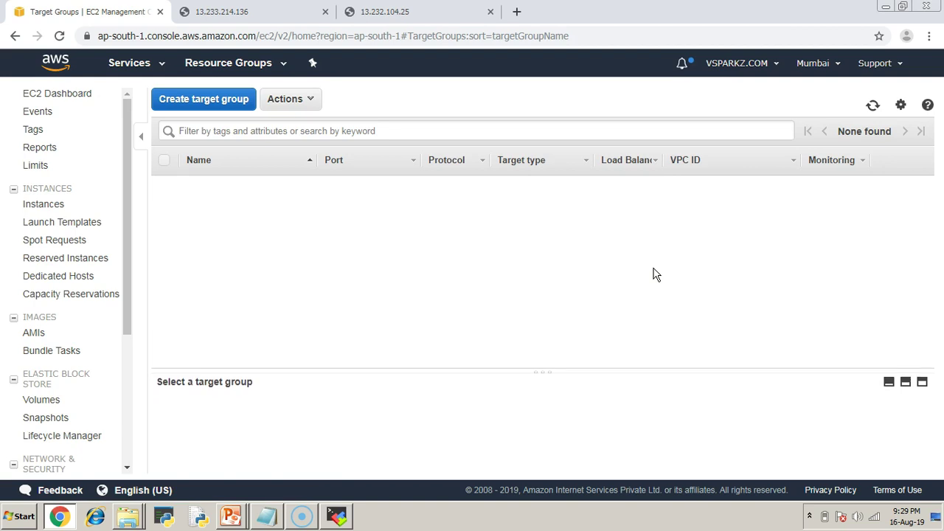
- Start a new target group named MYTARGET, keeping target type Instance, protocol HTTP, port 80 and the default 172.31.0.0/16 VPC
{"action": "left_click", "coordinate": [214, 111]}
{"action": "left_click", "coordinate": [382, 197]}
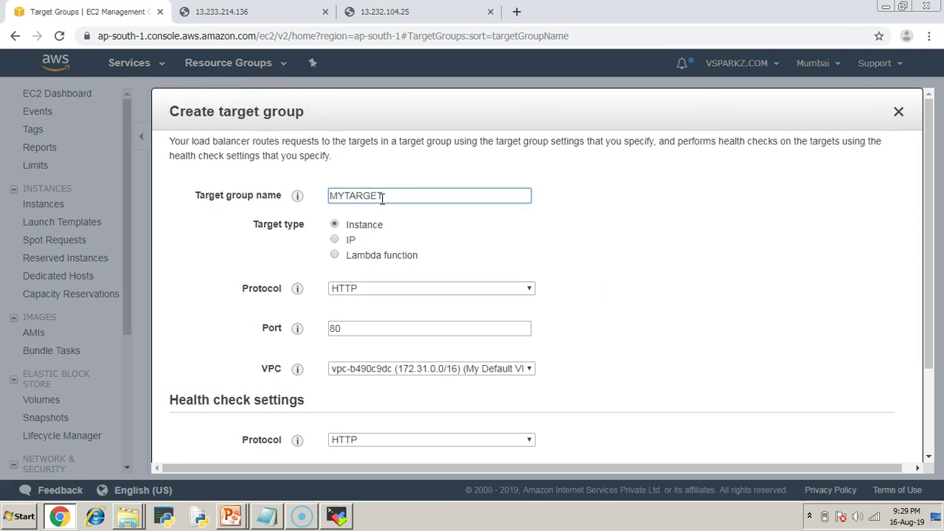
{"action": "type", "text": "MYTARGET"}
{"action": "scroll", "coordinate": [382, 197], "scroll_direction": "down", "scroll_amount": 1}
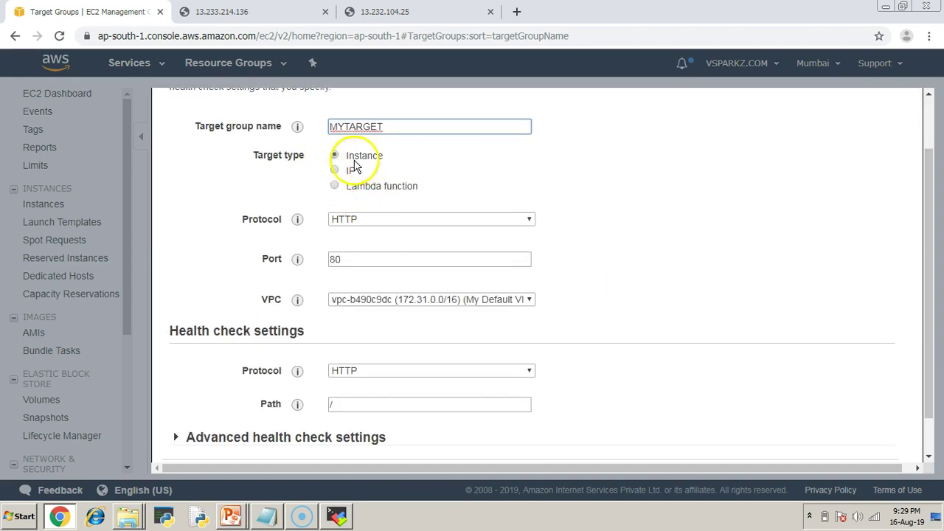
{"action": "scroll", "coordinate": [278, 242], "scroll_direction": "down", "scroll_amount": 1}
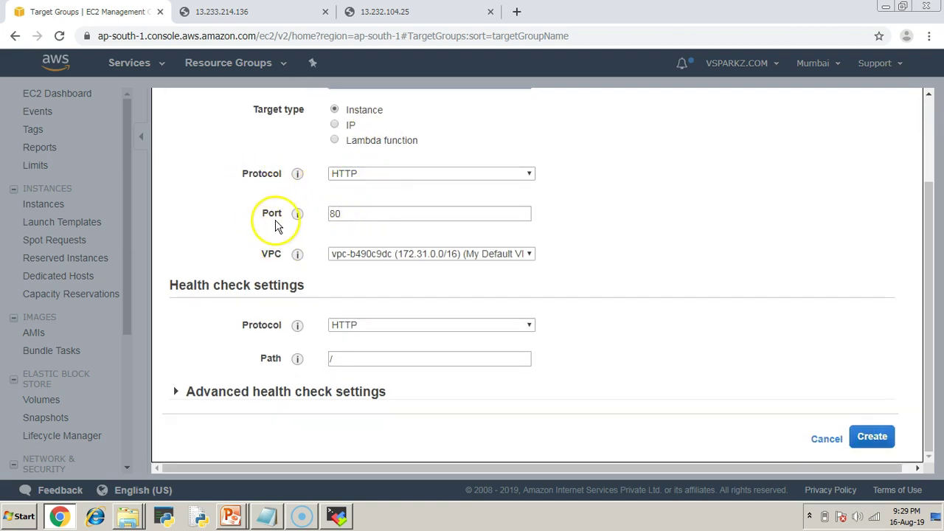
{"action": "left_click", "coordinate": [526, 257]}
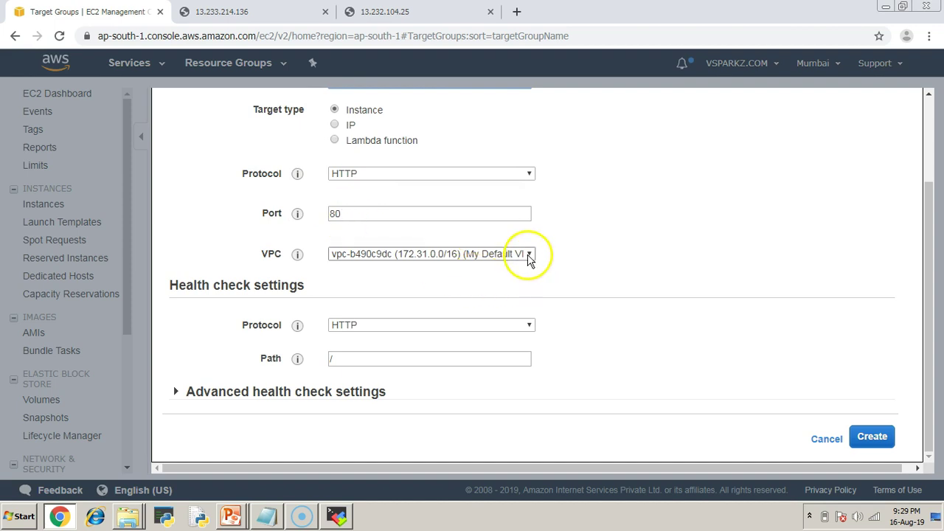
{"action": "left_click", "coordinate": [525, 267]}
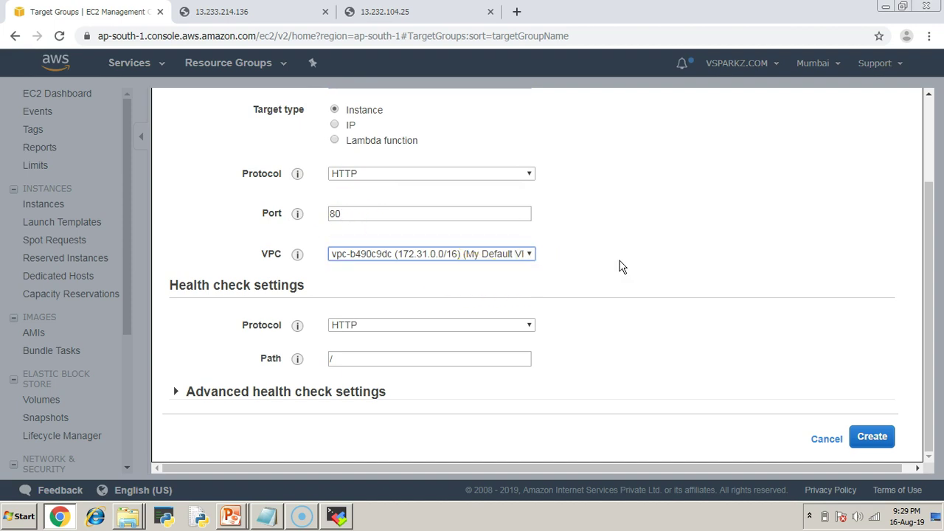
- Expand the advanced health check settings and set the health check path to /index.html
{"action": "left_click", "coordinate": [176, 391]}
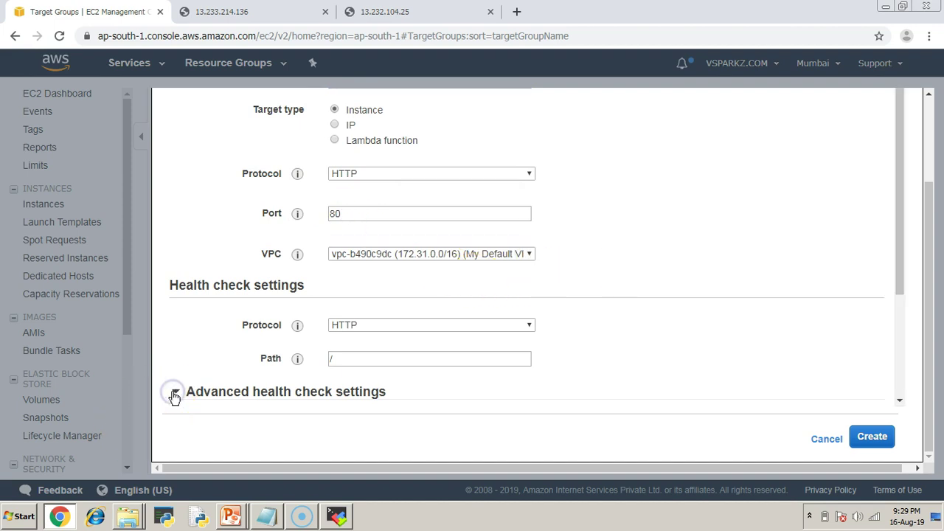
{"action": "scroll", "coordinate": [533, 310], "scroll_direction": "down", "scroll_amount": 2}
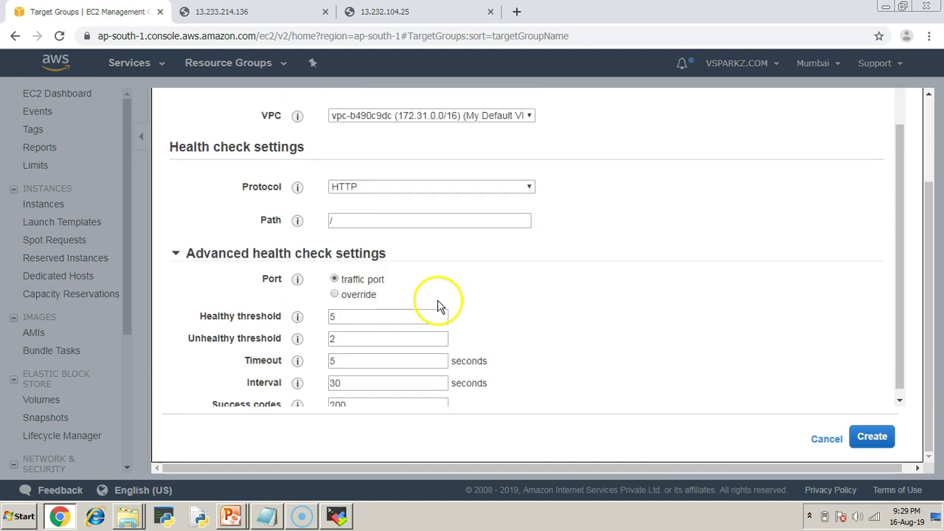
{"action": "left_click", "coordinate": [338, 219]}
{"action": "type", "text": "index.html"}
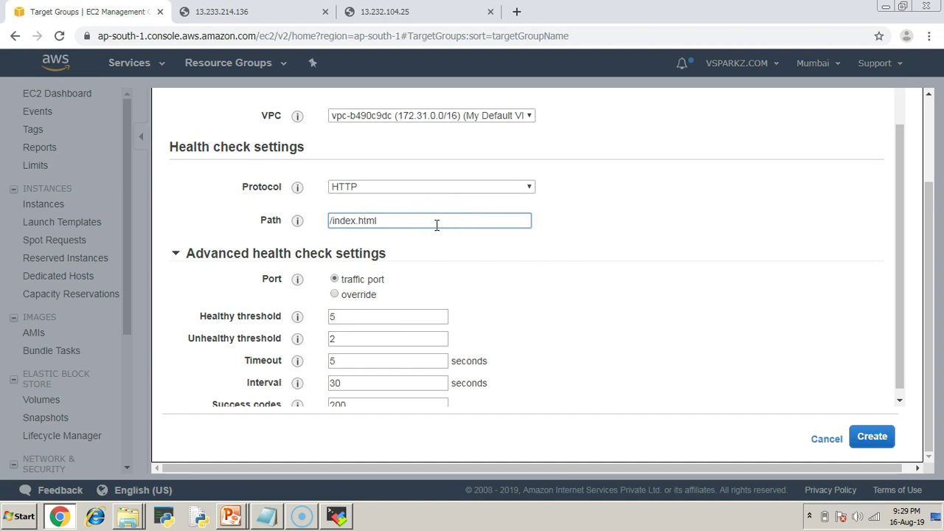
{"action": "scroll", "coordinate": [410, 258], "scroll_direction": "down", "scroll_amount": 1}
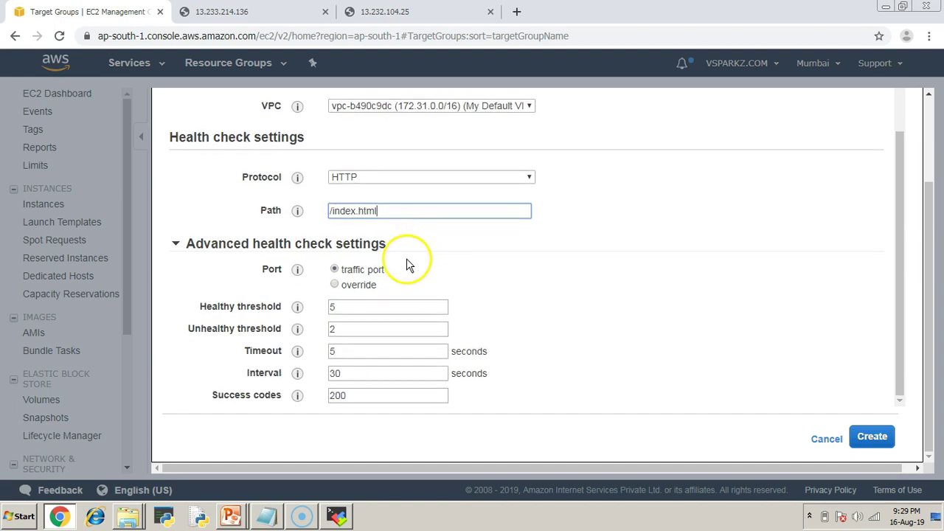
- Set the healthy threshold to 2 and the interval to 10 seconds, and create the target group
{"action": "left_click_drag", "start_coordinate": [351, 309], "coordinate": [320, 308]}
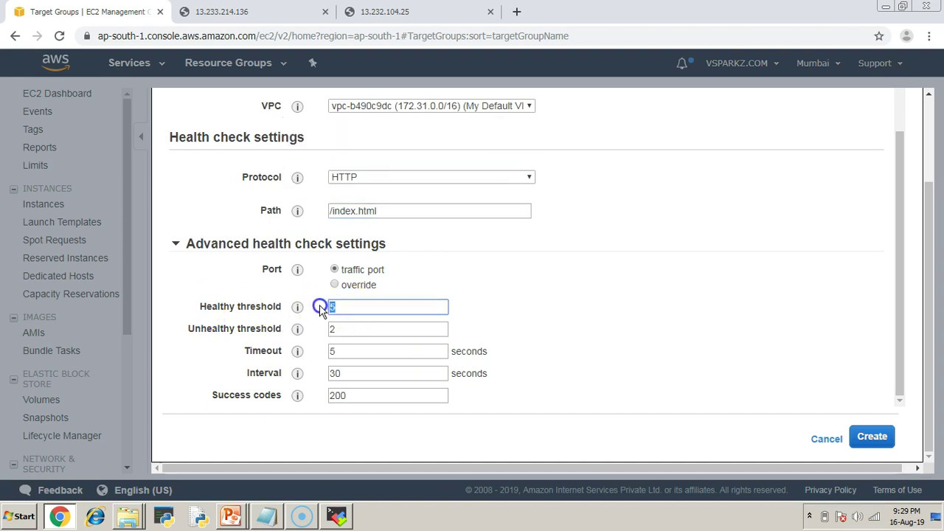
{"action": "type", "text": "2"}
{"action": "left_click_drag", "start_coordinate": [354, 375], "coordinate": [325, 374]}
{"action": "left_click", "coordinate": [581, 344]}
{"action": "scroll", "coordinate": [582, 369], "scroll_direction": "up", "scroll_amount": 3}
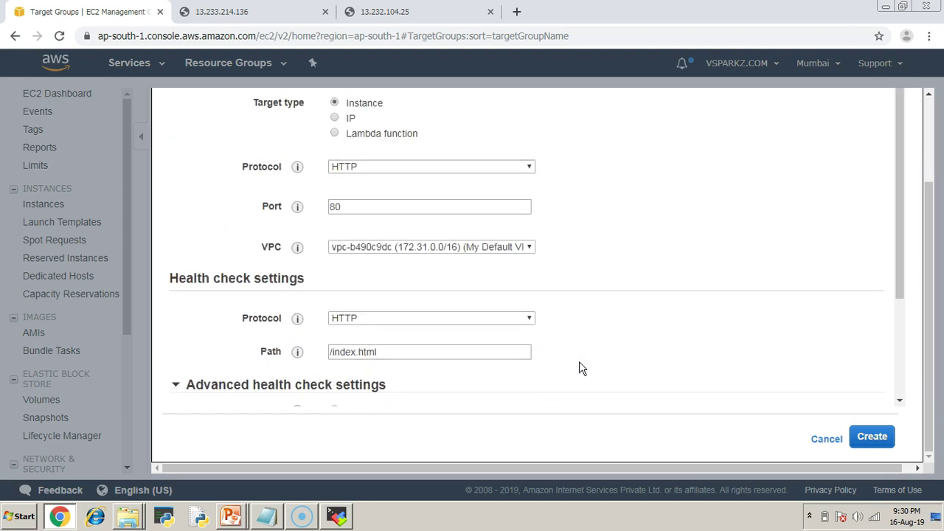
{"action": "scroll", "coordinate": [581, 368], "scroll_direction": "down", "scroll_amount": 3}
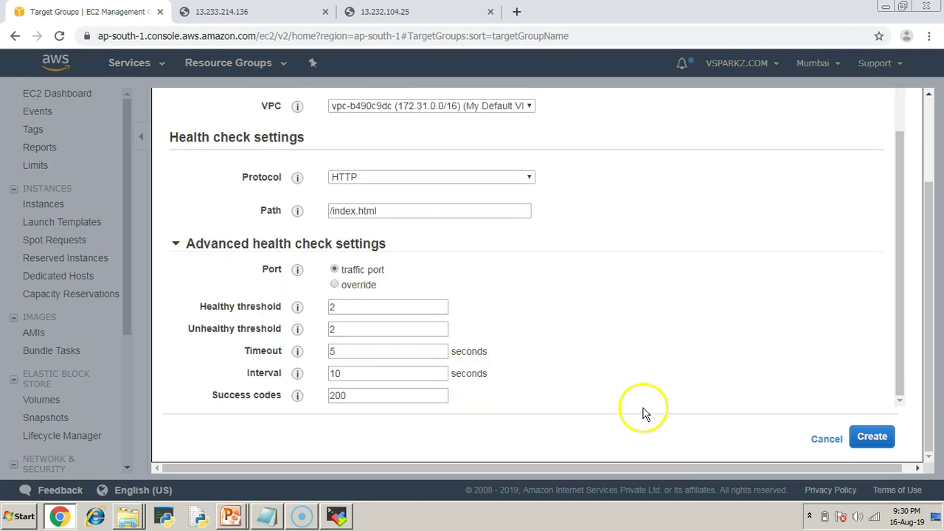
{"action": "left_click", "coordinate": [859, 439]}
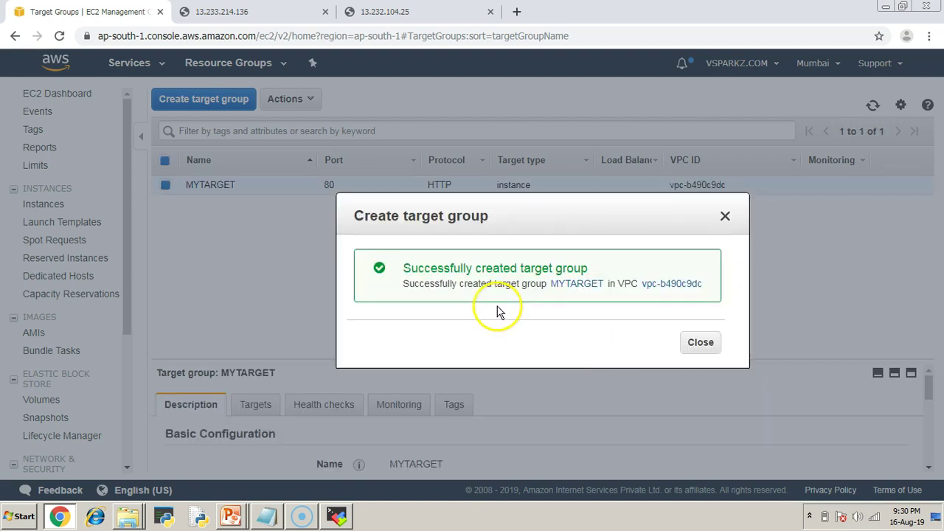
{"action": "left_click", "coordinate": [698, 342]}
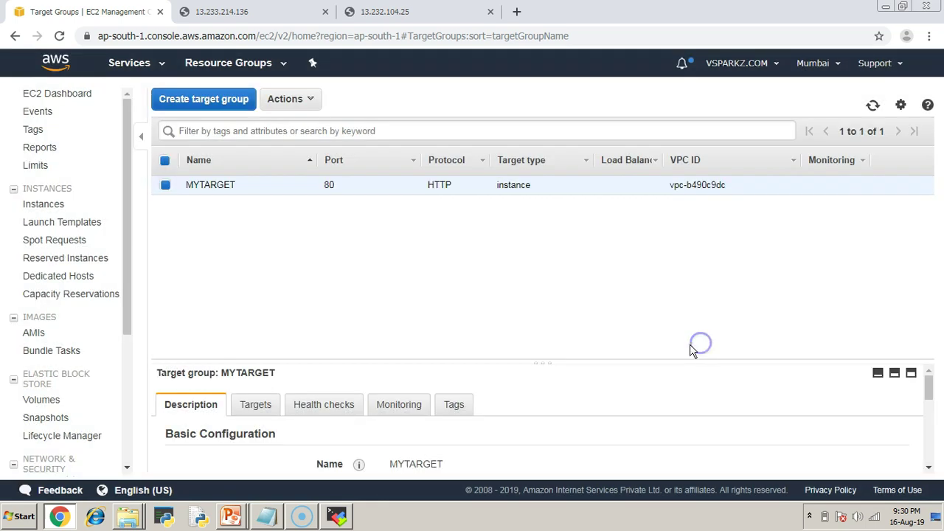
- Register first-machine and second-machine on port 80 as targets of the MYTARGET target group
{"action": "left_click_drag", "start_coordinate": [537, 364], "coordinate": [548, 213]}
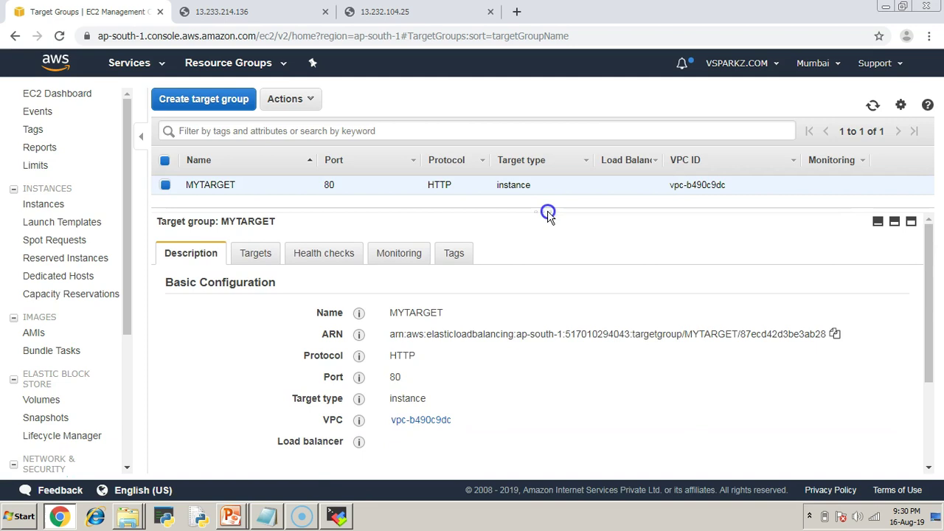
{"action": "left_click", "coordinate": [256, 253]}
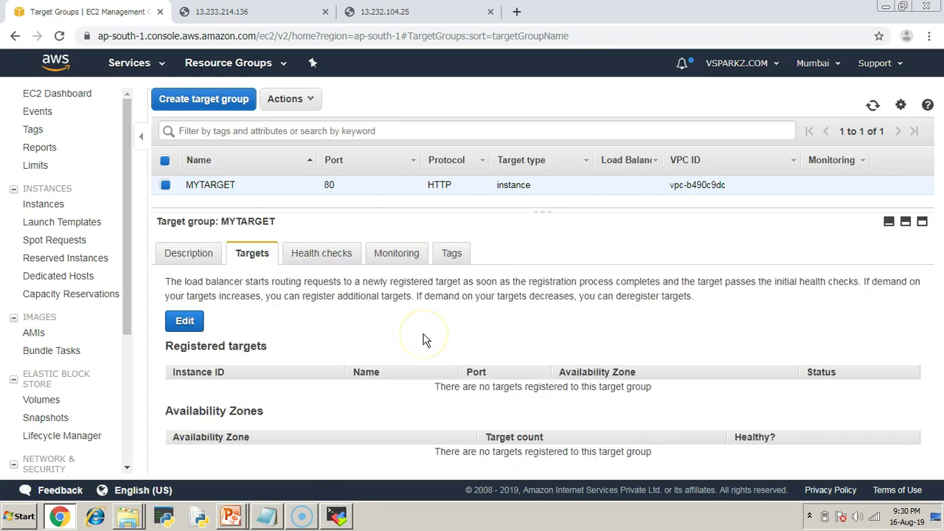
{"action": "left_click_drag", "start_coordinate": [432, 392], "coordinate": [666, 394]}
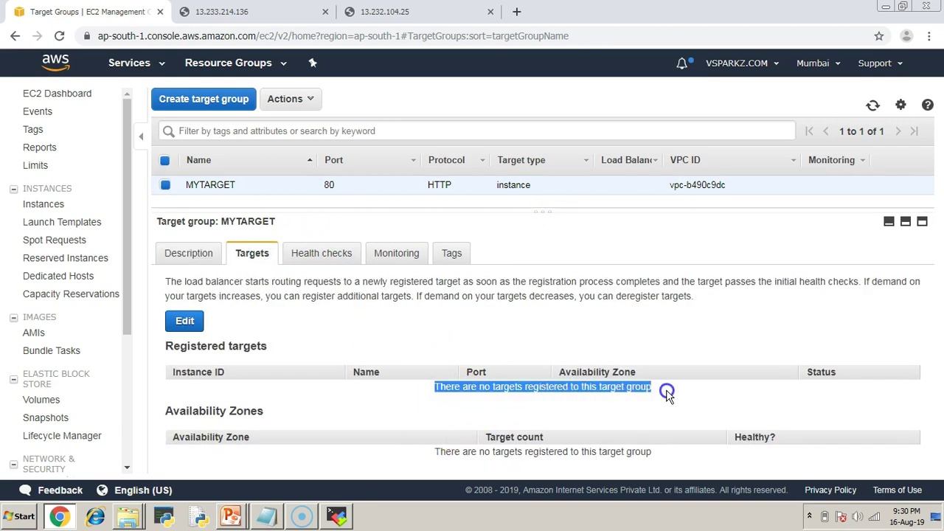
{"action": "left_click", "coordinate": [179, 318]}
{"action": "scroll", "coordinate": [274, 395], "scroll_direction": "down", "scroll_amount": 2}
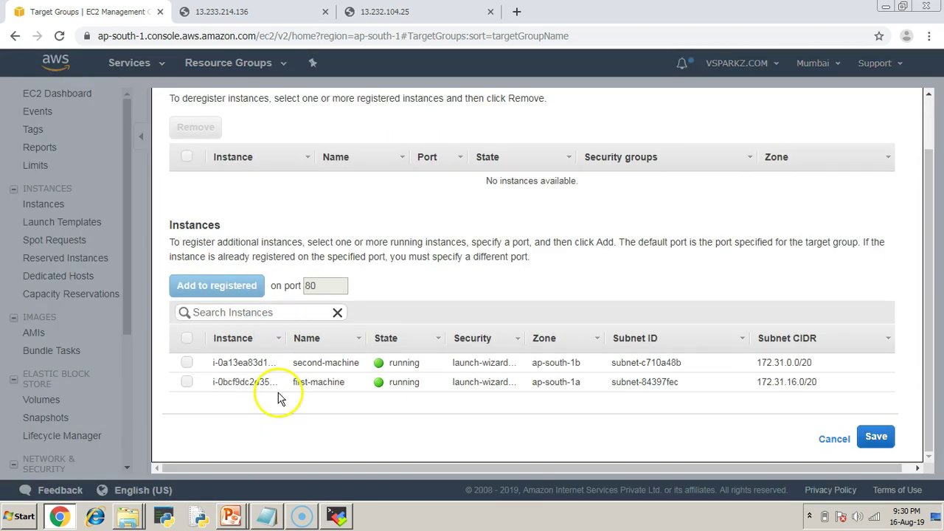
{"action": "left_click", "coordinate": [187, 338]}
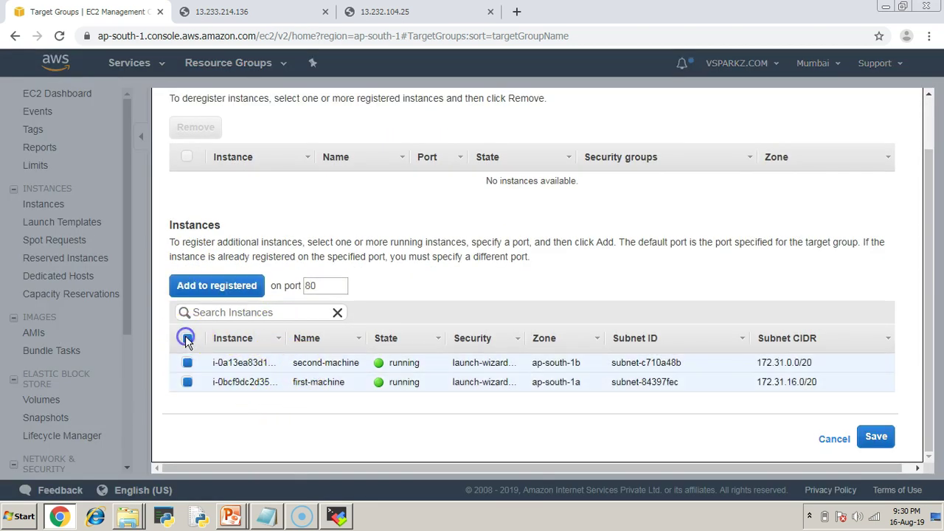
{"action": "left_click", "coordinate": [198, 291]}
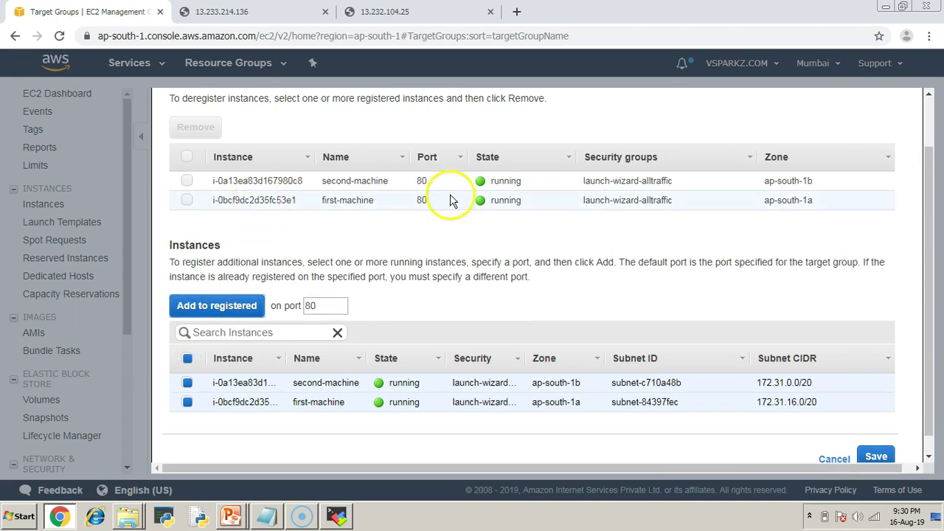
{"action": "left_click", "coordinate": [883, 462]}
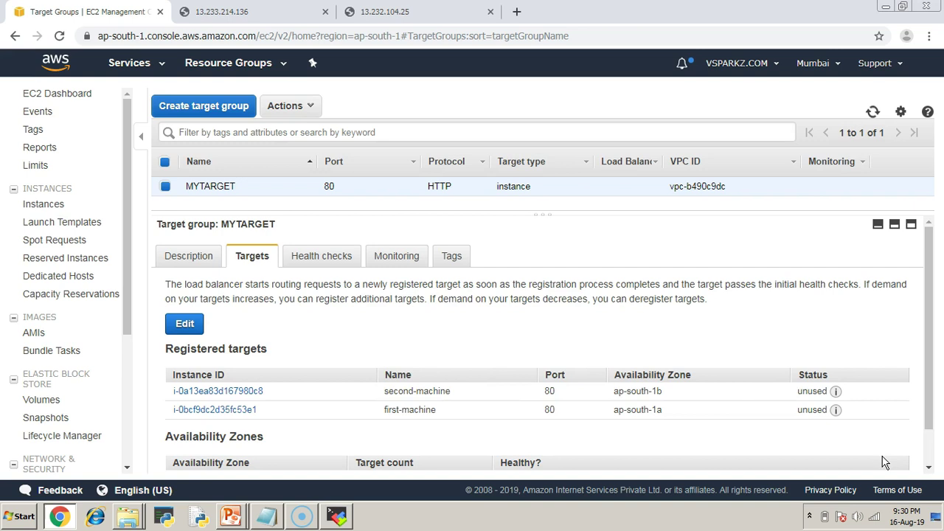
{"action": "scroll", "coordinate": [719, 366], "scroll_direction": "down", "scroll_amount": 1}
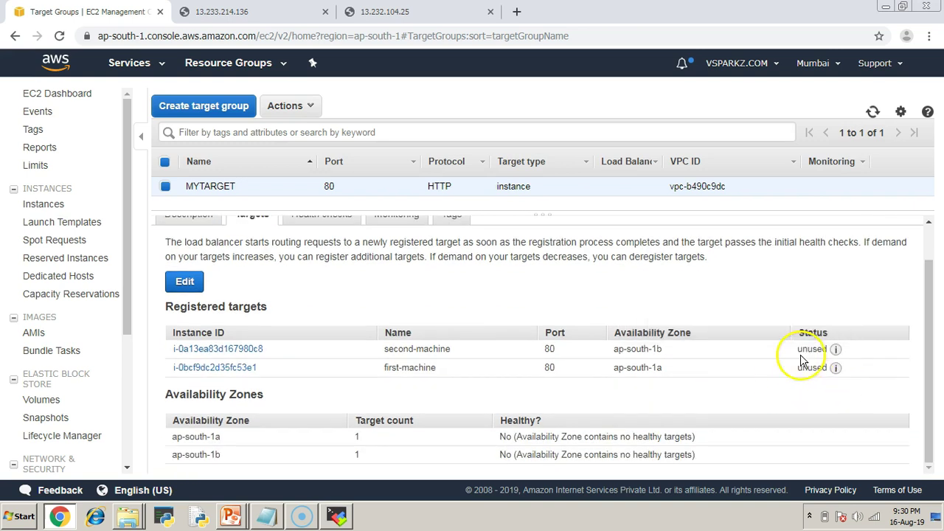
{"action": "mouse_move", "coordinate": [832, 358]}
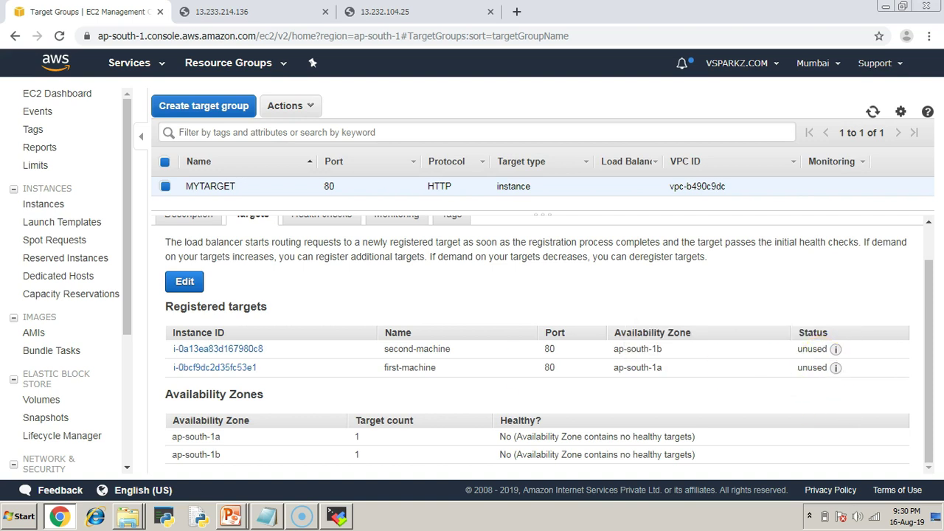
- View the PowerPoint slide on creating the ELB and configuring listener, target groups and health check, and return to the EC2 console in Chrome
{"action": "key", "text": "alt+Tab"}
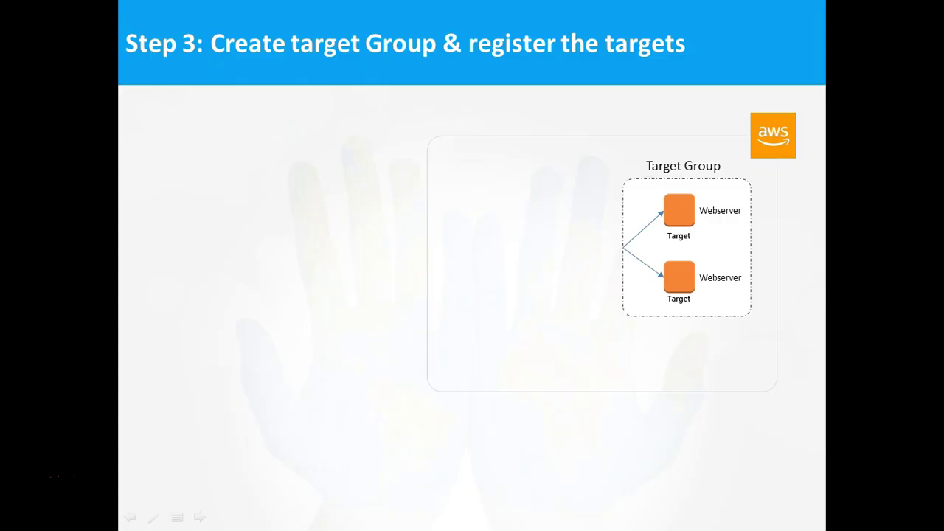
{"action": "left_click", "coordinate": [269, 336]}
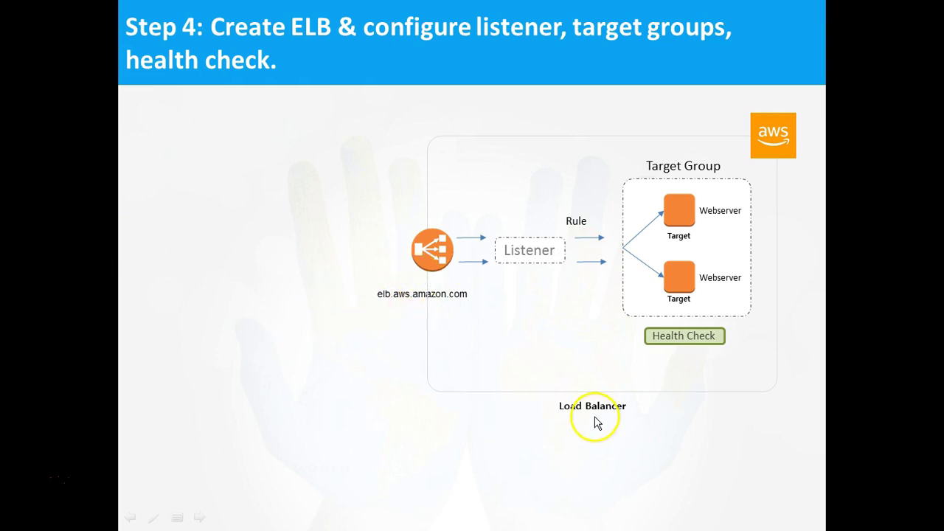
{"action": "key", "text": "alt+Tab"}
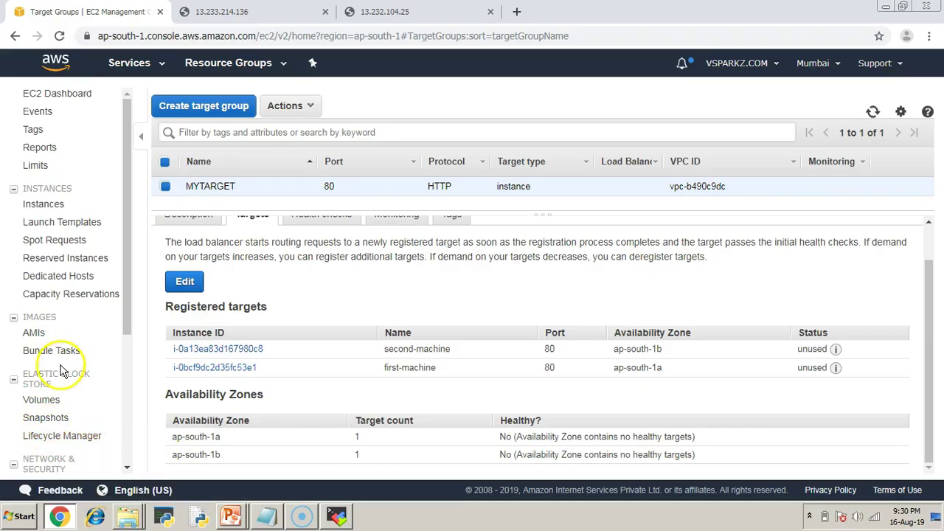
- Open the Load Balancers page and start creating an Application Load Balancer
{"action": "scroll", "coordinate": [63, 370], "scroll_direction": "down", "scroll_amount": 3}
{"action": "left_click", "coordinate": [61, 387]}
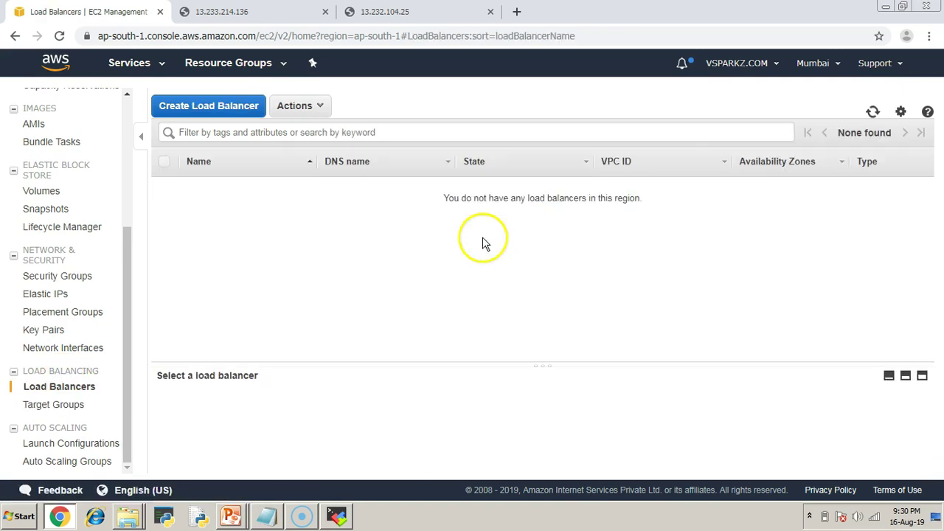
{"action": "left_click", "coordinate": [225, 111]}
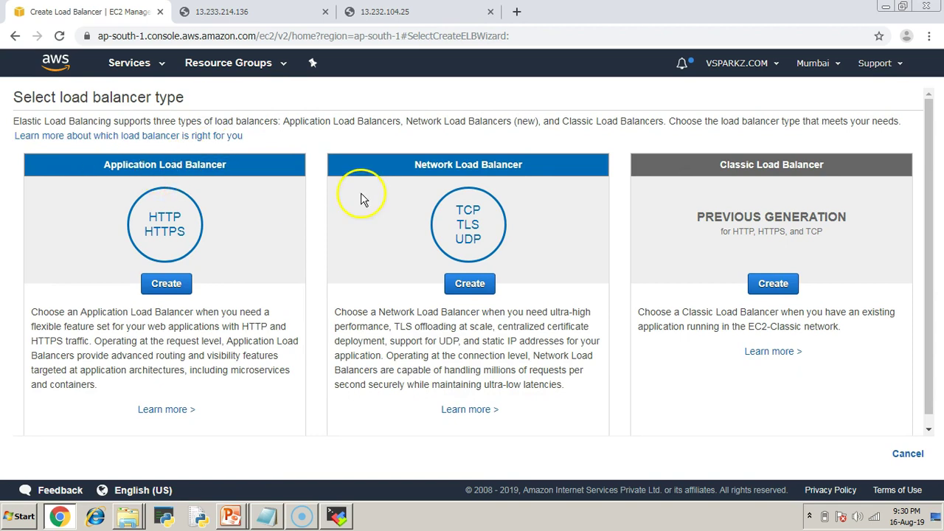
{"action": "left_click", "coordinate": [171, 280]}
- Name the load balancer elb, keeping the internet-facing scheme and the ipv4 address type
{"action": "left_click", "coordinate": [177, 214]}
{"action": "type", "text": "elb"}
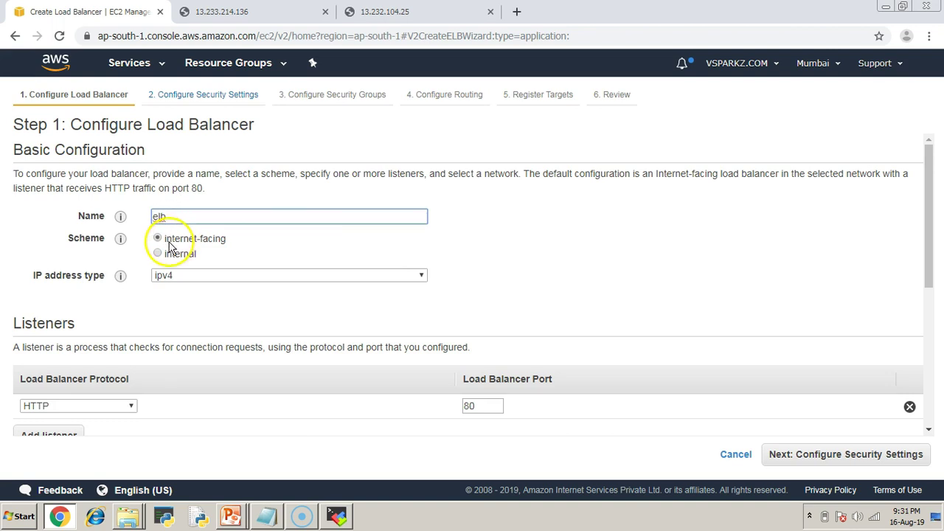
{"action": "scroll", "coordinate": [318, 259], "scroll_direction": "down", "scroll_amount": 2}
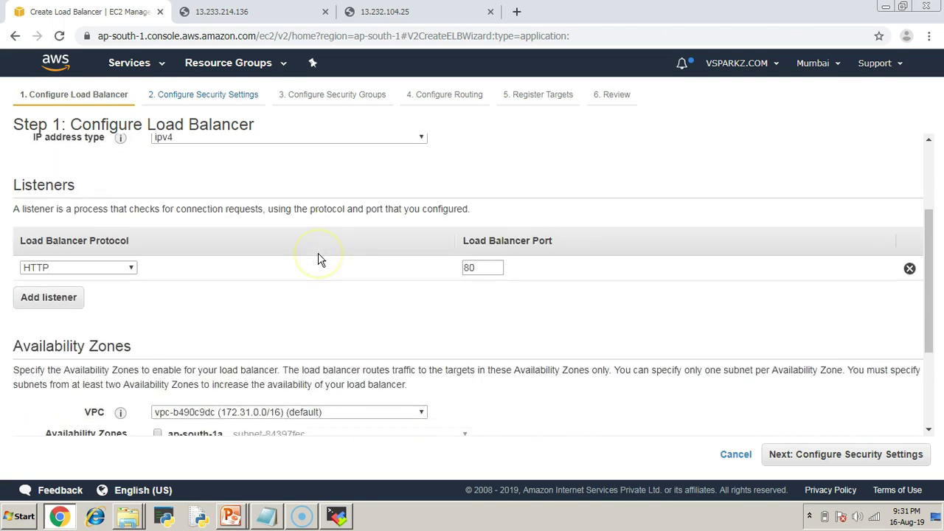
{"action": "scroll", "coordinate": [319, 258], "scroll_direction": "up", "scroll_amount": 1}
{"action": "left_click", "coordinate": [313, 205]}
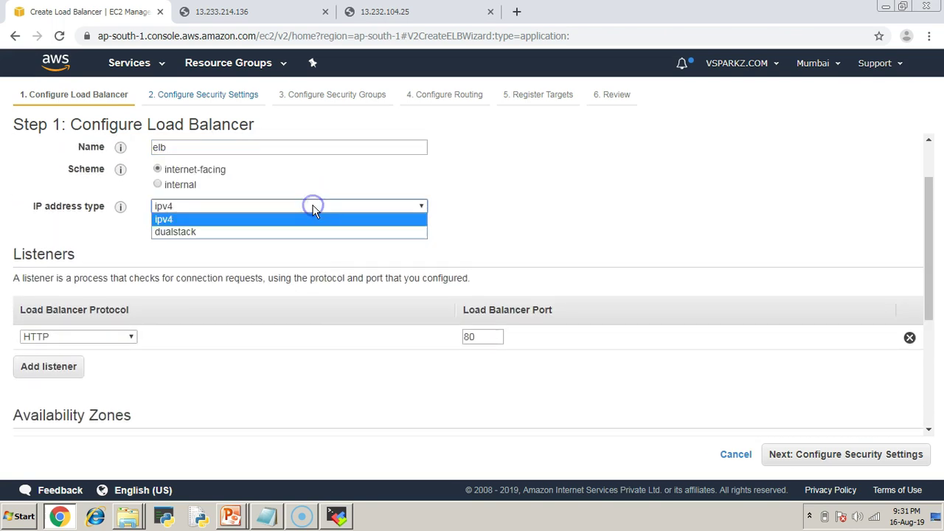
{"action": "left_click", "coordinate": [313, 213]}
{"action": "scroll", "coordinate": [285, 258], "scroll_direction": "down", "scroll_amount": 1}
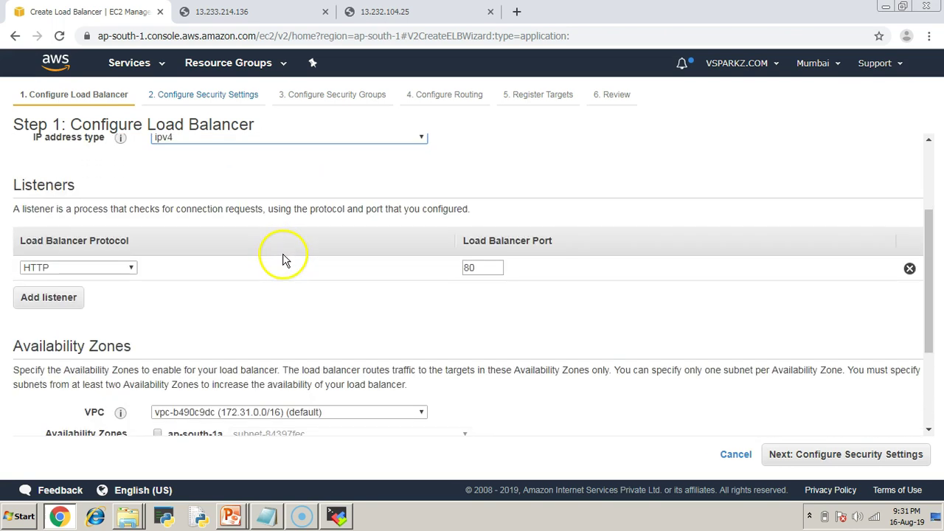
{"action": "left_click", "coordinate": [58, 210]}
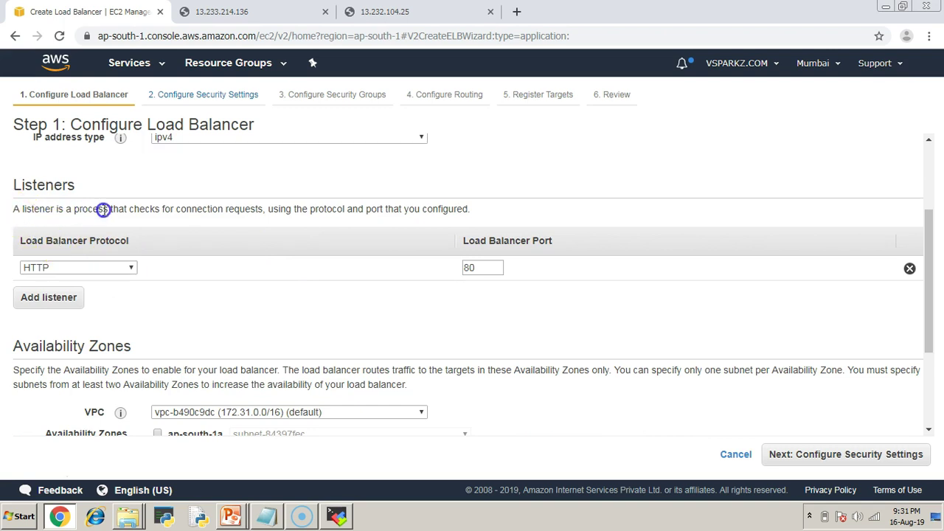
{"action": "left_click", "coordinate": [49, 297]}
{"action": "left_click", "coordinate": [130, 295]}
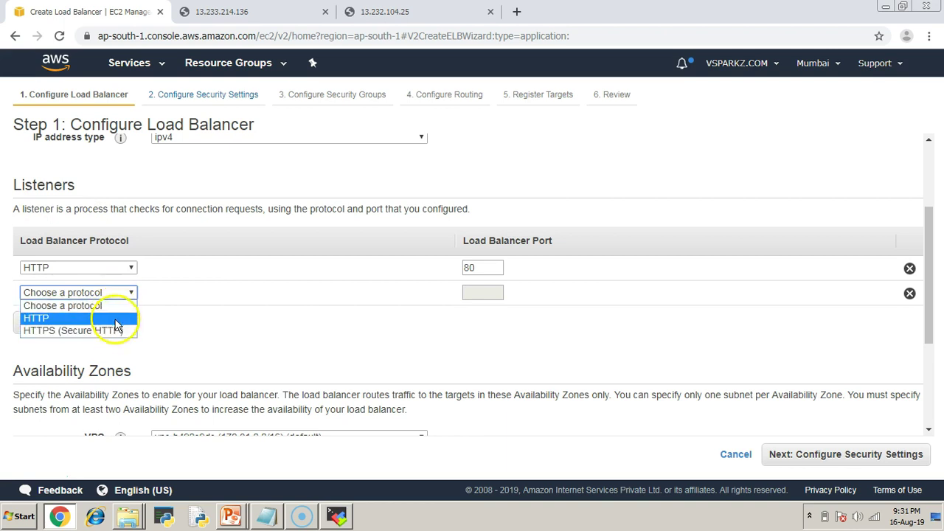
{"action": "left_click", "coordinate": [221, 325]}
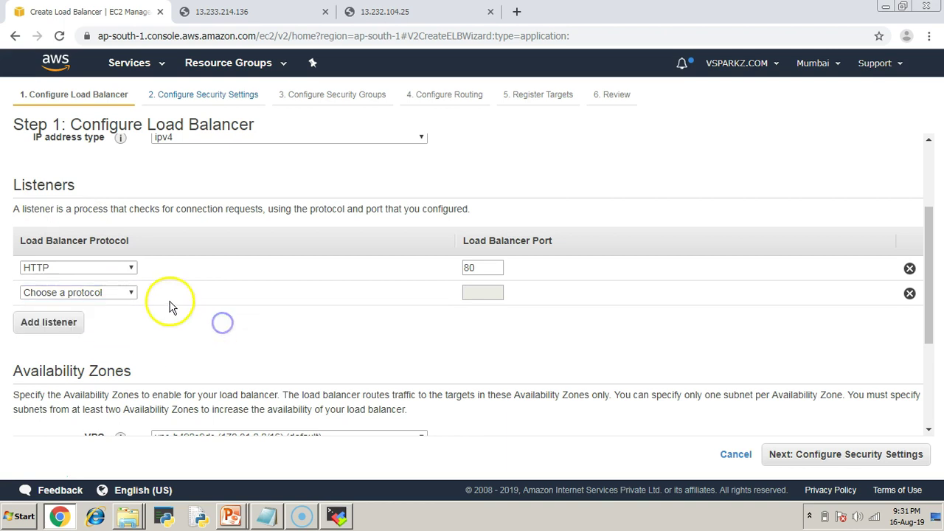
{"action": "left_click", "coordinate": [910, 294]}
- Enable the availability zones ap-south-1a, ap-south-1b and ap-south-1c in the default VPC and continue to the security settings
{"action": "left_click", "coordinate": [487, 268]}
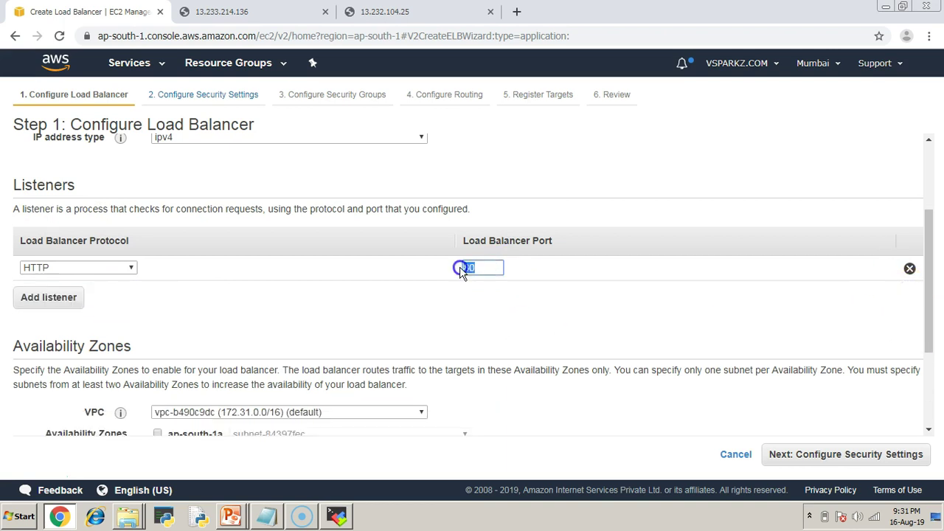
{"action": "scroll", "coordinate": [574, 332], "scroll_direction": "down", "scroll_amount": 2}
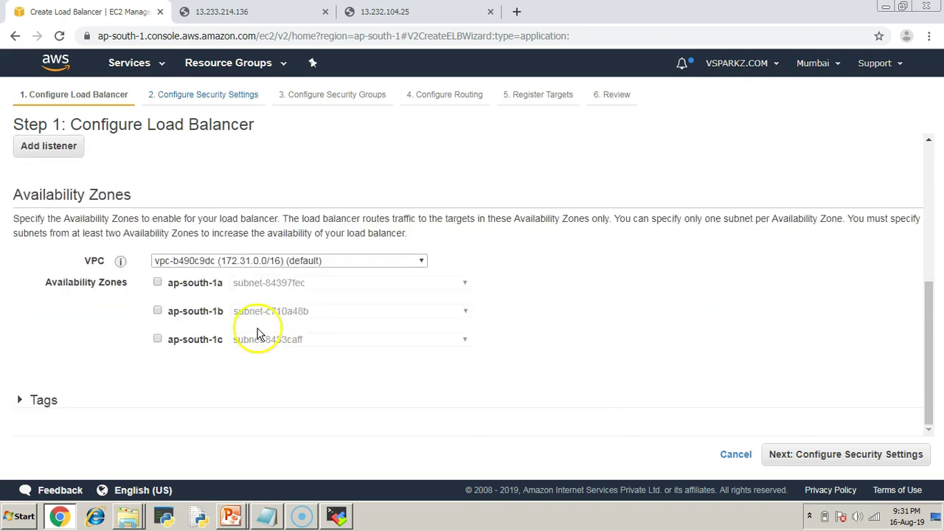
{"action": "left_click", "coordinate": [157, 283]}
{"action": "left_click", "coordinate": [157, 331]}
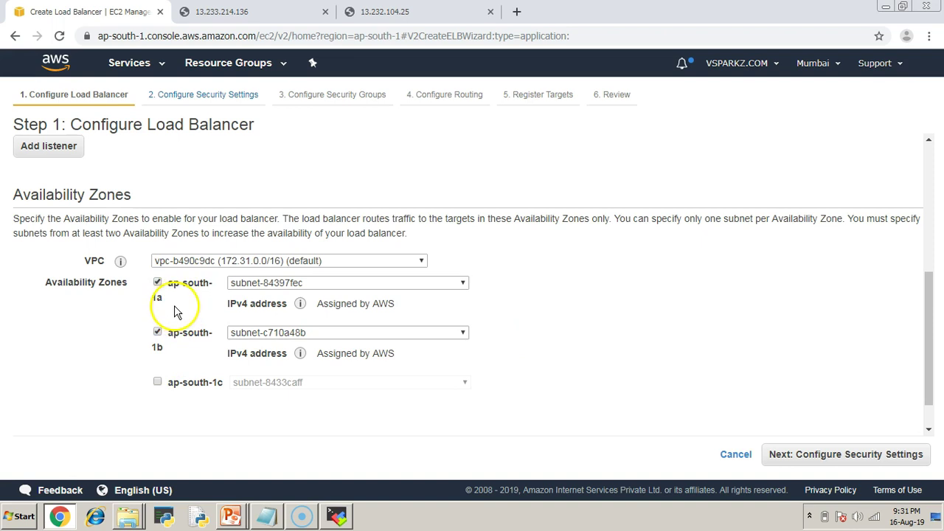
{"action": "left_click", "coordinate": [185, 288]}
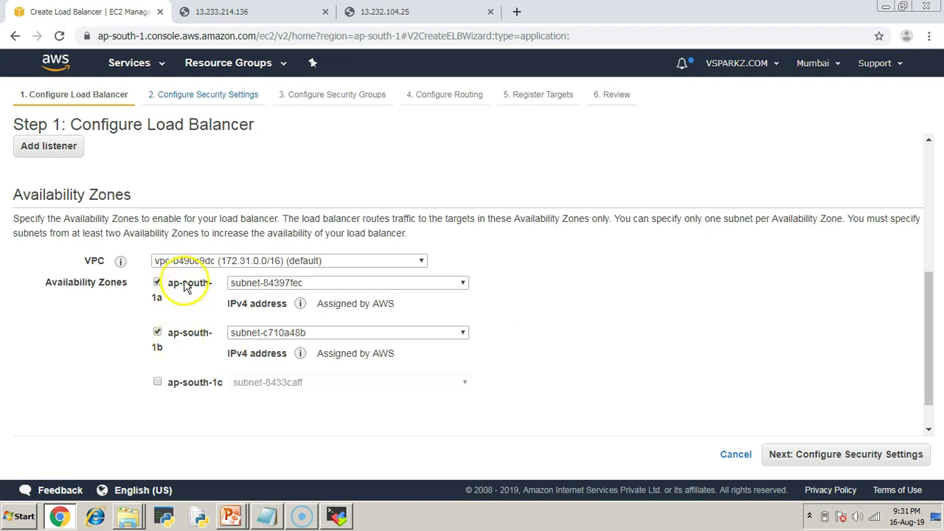
{"action": "scroll", "coordinate": [612, 297], "scroll_direction": "down", "scroll_amount": 1}
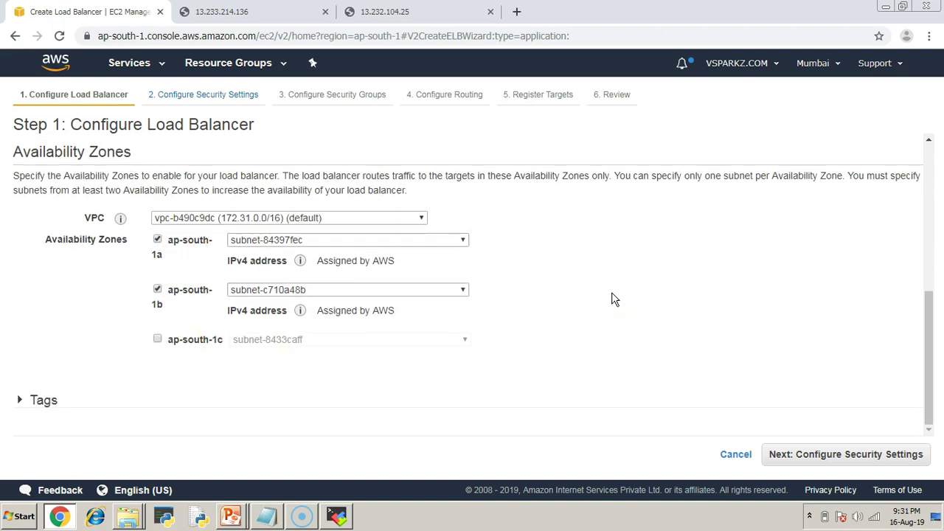
{"action": "left_click", "coordinate": [157, 338]}
{"action": "scroll", "coordinate": [598, 345], "scroll_direction": "down", "scroll_amount": 1}
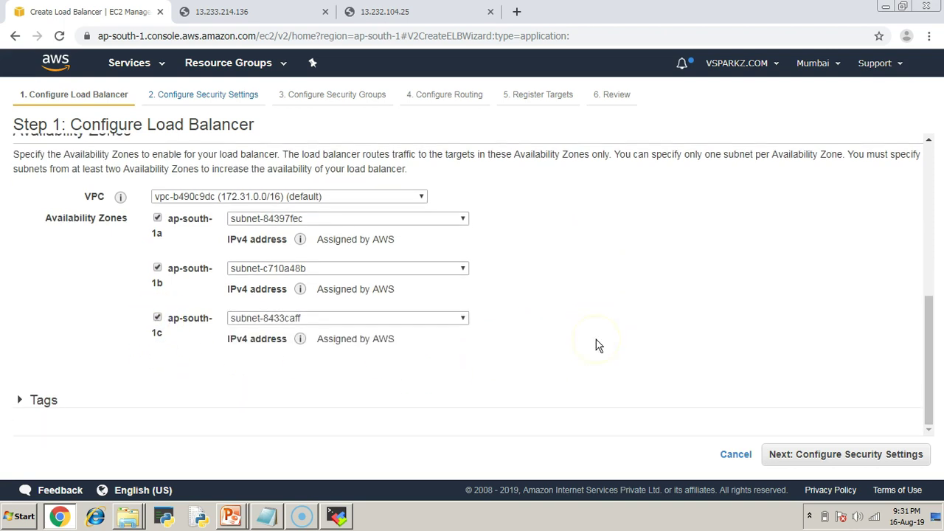
{"action": "left_click", "coordinate": [826, 455]}
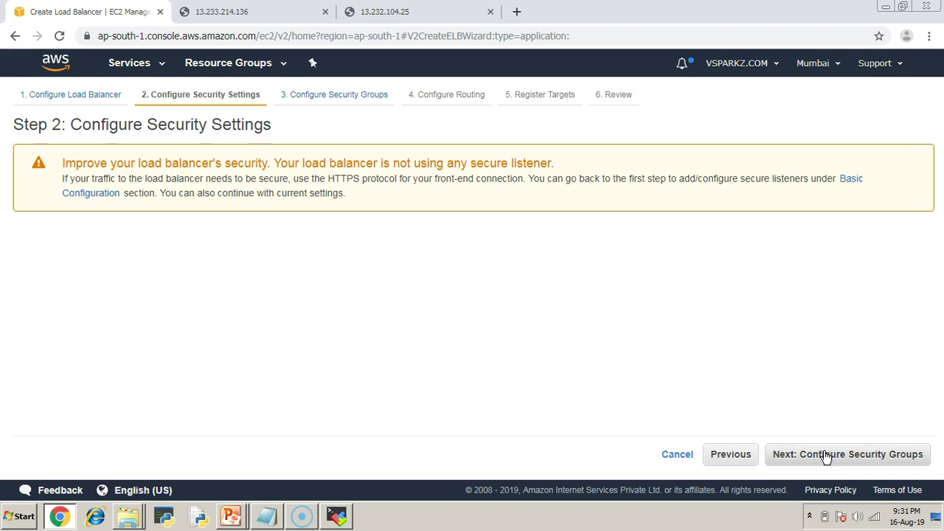
- Assign the existing launch-wizard-alltraffic security group instead of the default one and continue to the routing configuration
{"action": "left_click", "coordinate": [848, 457]}
{"action": "left_click", "coordinate": [860, 457]}
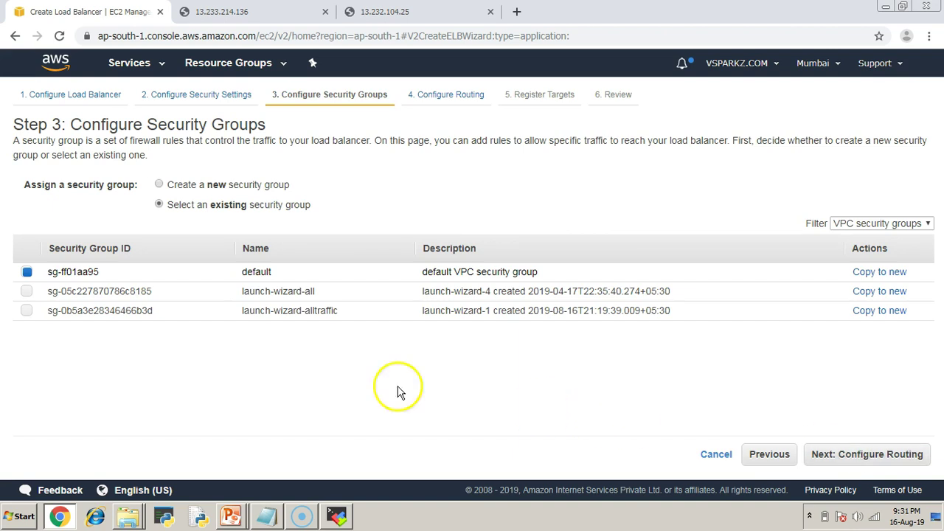
{"action": "left_click", "coordinate": [27, 313]}
{"action": "left_click", "coordinate": [26, 271]}
{"action": "left_click", "coordinate": [876, 455]}
{"action": "left_click_drag", "start_coordinate": [63, 210], "coordinate": [116, 210]}
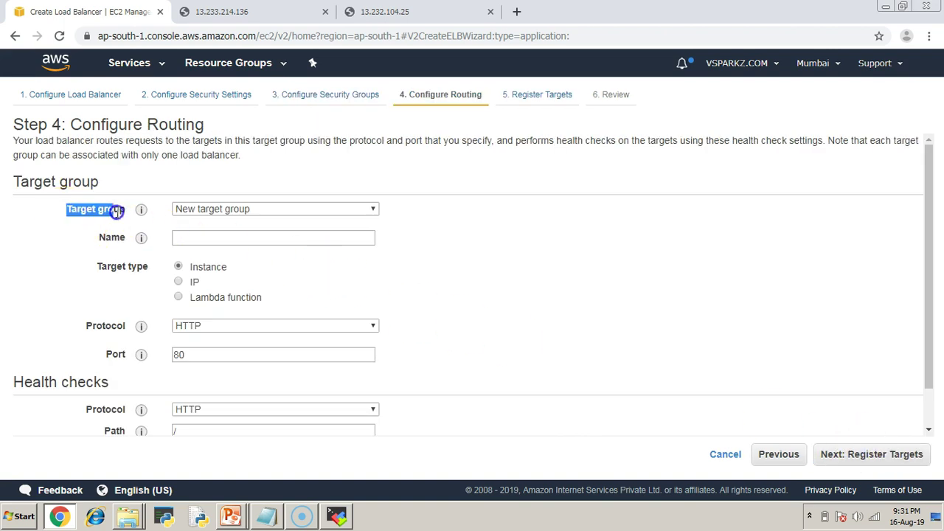
- Route traffic to the existing MYTARGET target group, check its advanced health check settings, and continue to the registered targets
{"action": "left_click", "coordinate": [373, 209]}
{"action": "left_click", "coordinate": [249, 235]}
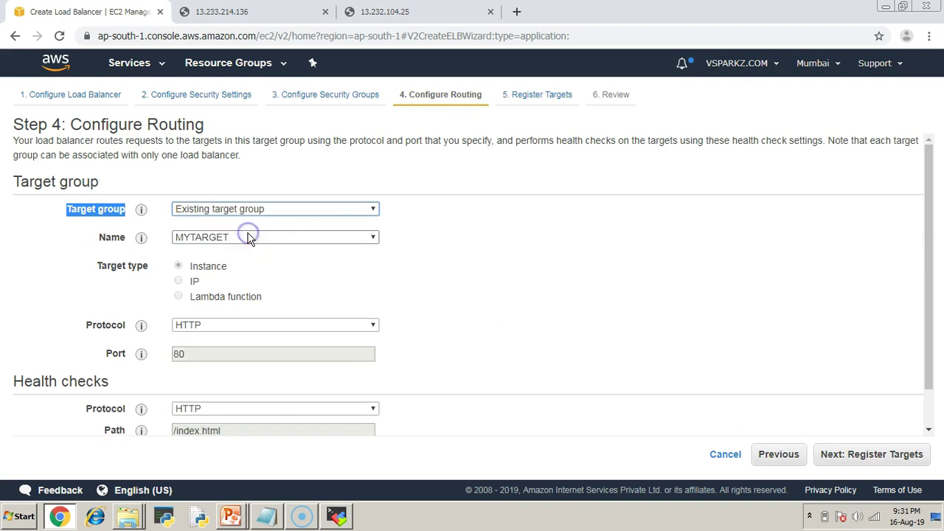
{"action": "left_click", "coordinate": [372, 237]}
{"action": "left_click", "coordinate": [369, 237]}
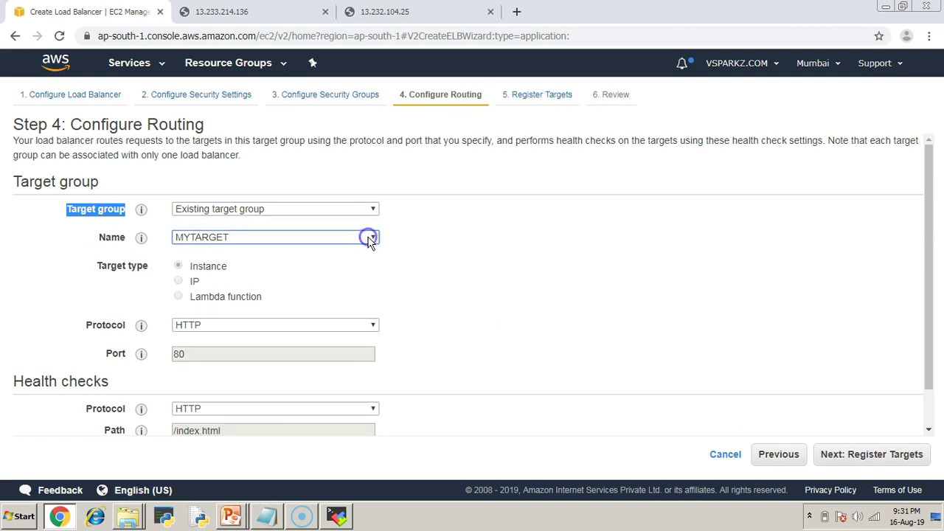
{"action": "scroll", "coordinate": [534, 293], "scroll_direction": "down", "scroll_amount": 1}
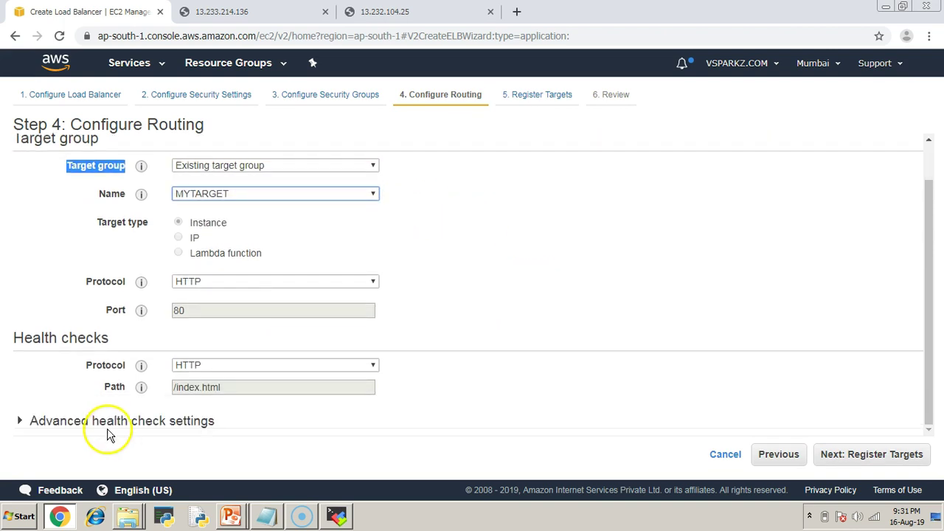
{"action": "left_click", "coordinate": [19, 420]}
{"action": "scroll", "coordinate": [727, 246], "scroll_direction": "down", "scroll_amount": 2}
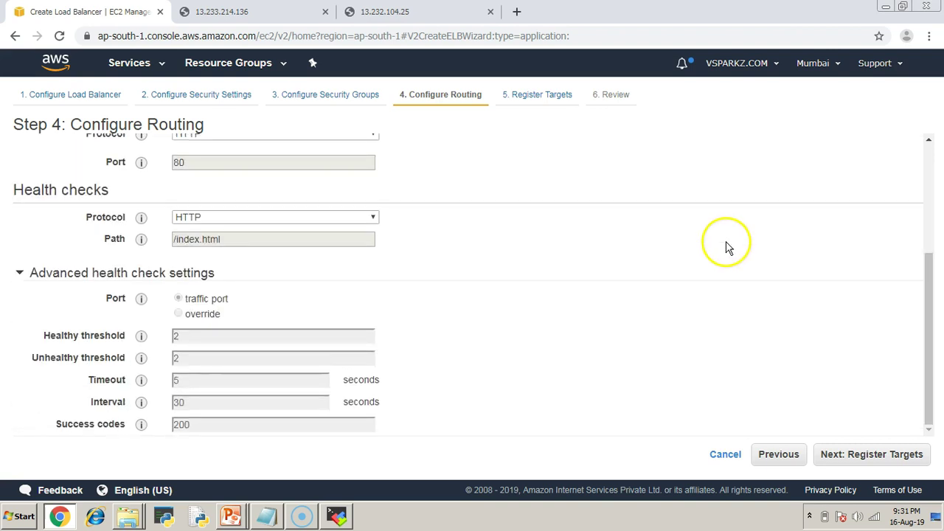
{"action": "left_click", "coordinate": [829, 459]}
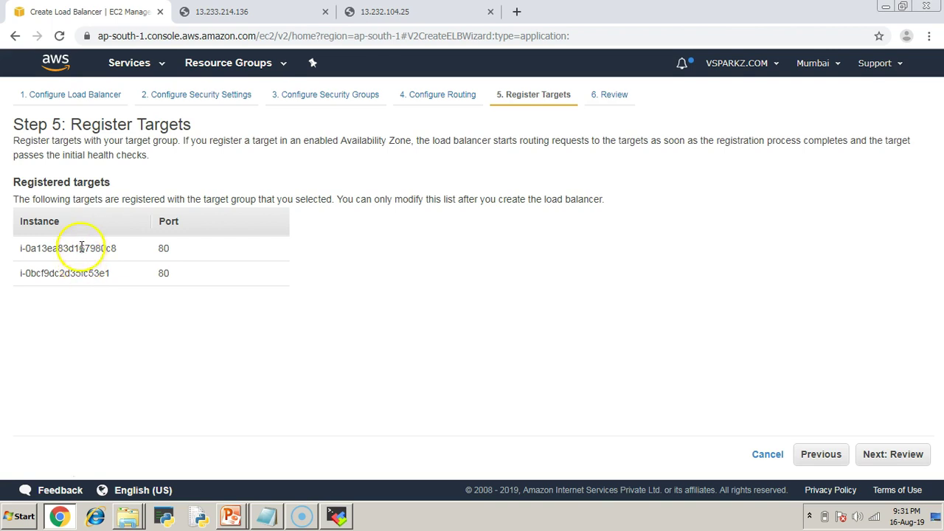
- Review the load balancer configuration, create elb, and close the creation status page
{"action": "left_click", "coordinate": [896, 454]}
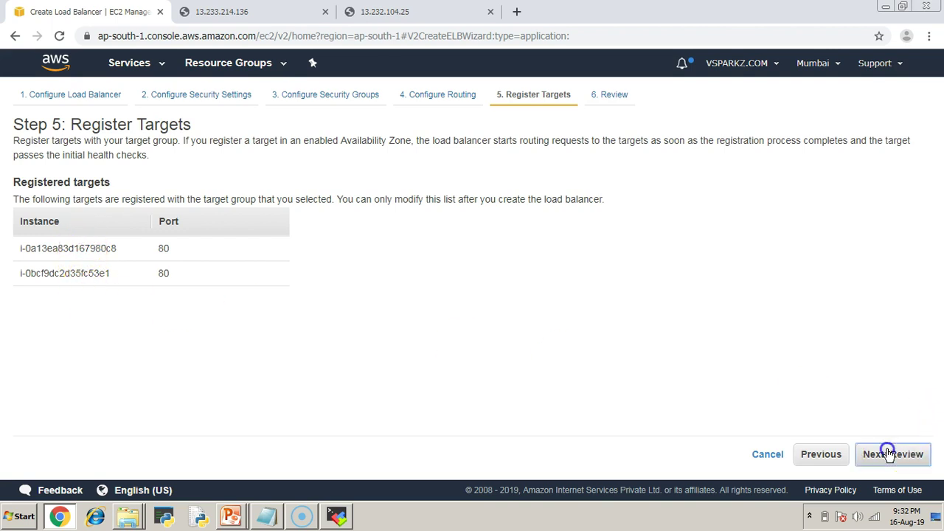
{"action": "scroll", "coordinate": [728, 317], "scroll_direction": "down", "scroll_amount": 5}
{"action": "left_click", "coordinate": [907, 455]}
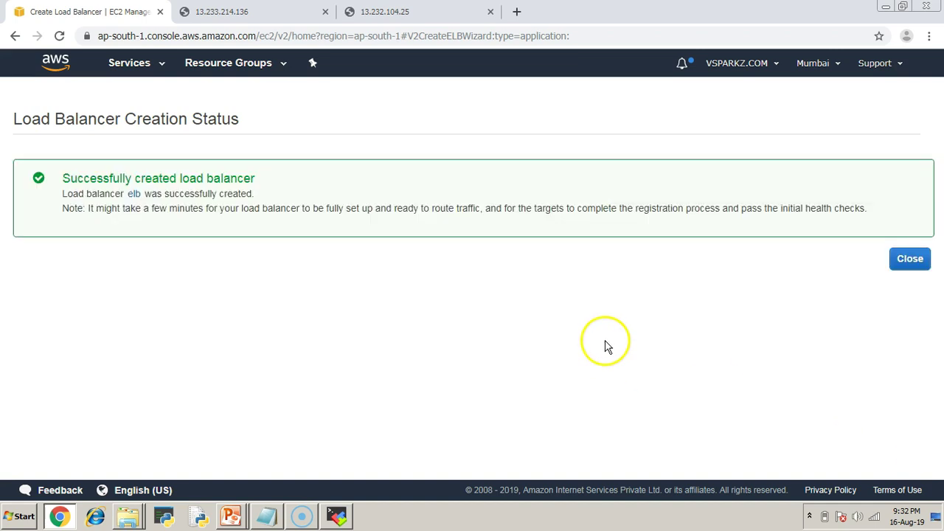
{"action": "left_click_drag", "start_coordinate": [61, 178], "coordinate": [253, 179]}
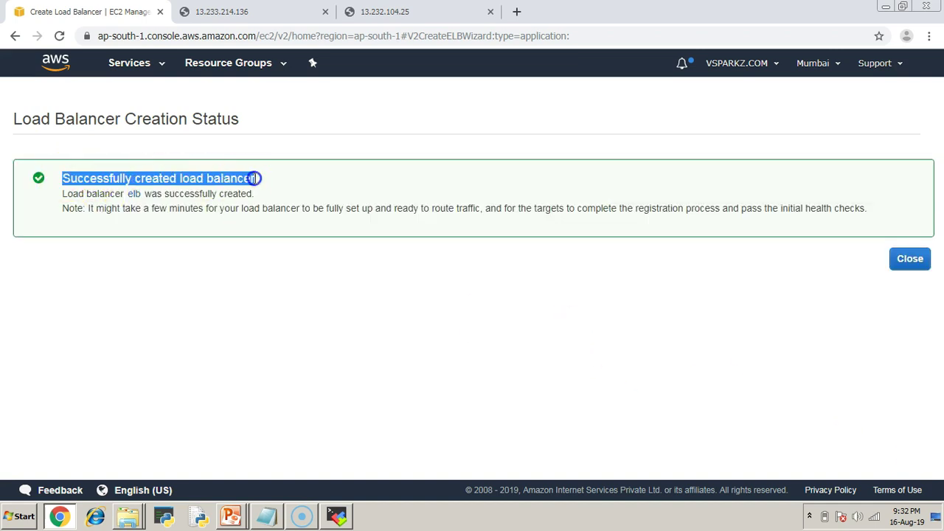
{"action": "left_click", "coordinate": [908, 260]}
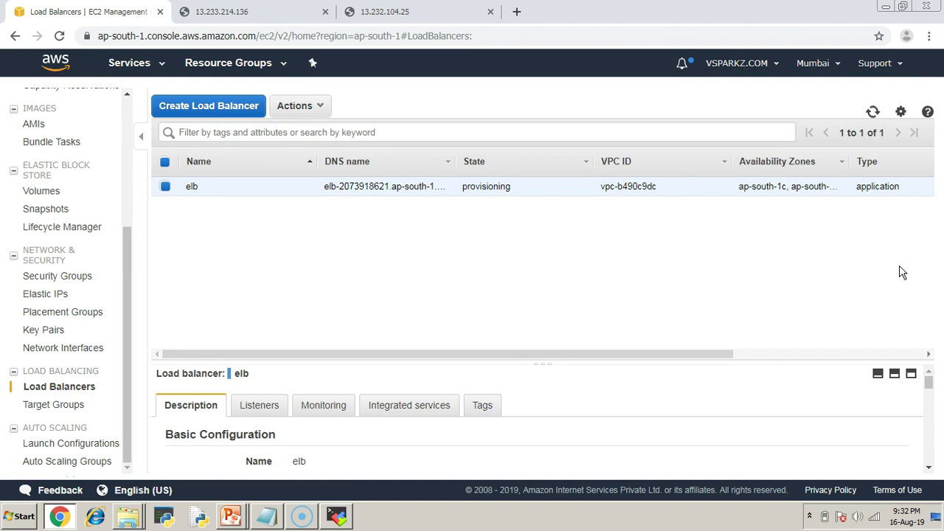
- Check elb's state and the refreshed health status of the targets registered in MYTARGET
{"action": "left_click_drag", "start_coordinate": [536, 363], "coordinate": [543, 228]}
{"action": "left_click_drag", "start_coordinate": [462, 186], "coordinate": [501, 188]}
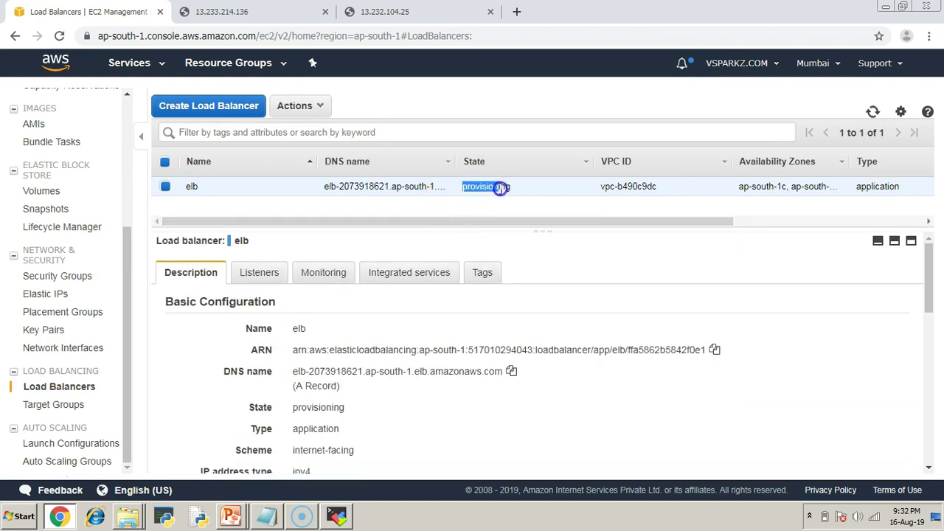
{"action": "left_click", "coordinate": [65, 410]}
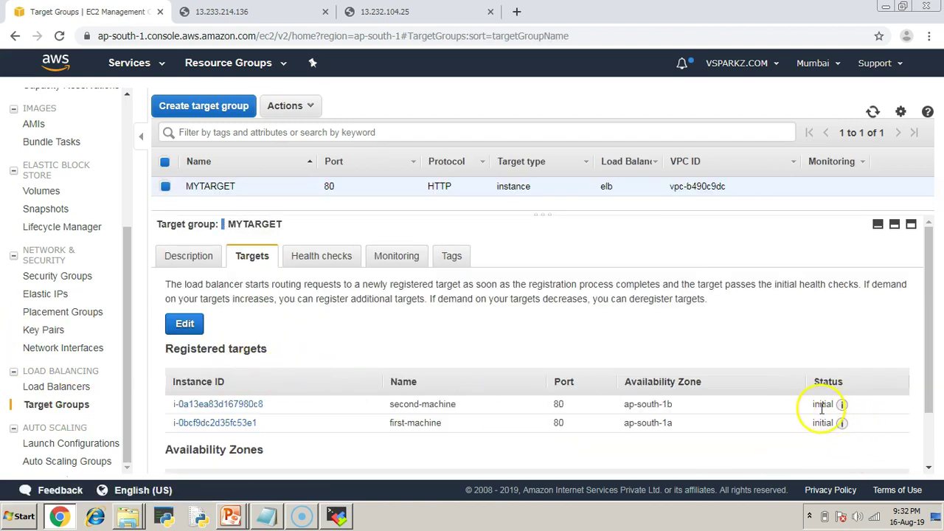
{"action": "double_click", "coordinate": [817, 405]}
{"action": "mouse_move", "coordinate": [846, 406]}
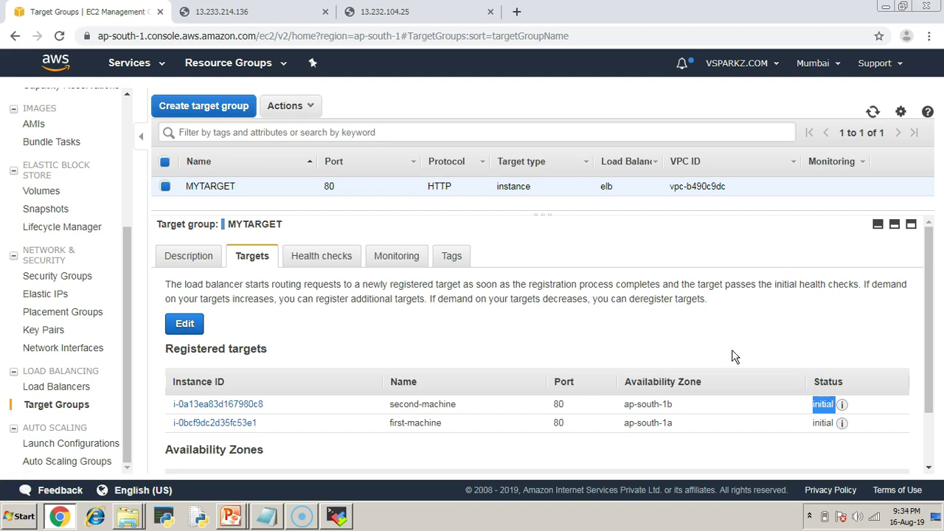
{"action": "left_click", "coordinate": [806, 336]}
{"action": "left_click", "coordinate": [872, 112]}
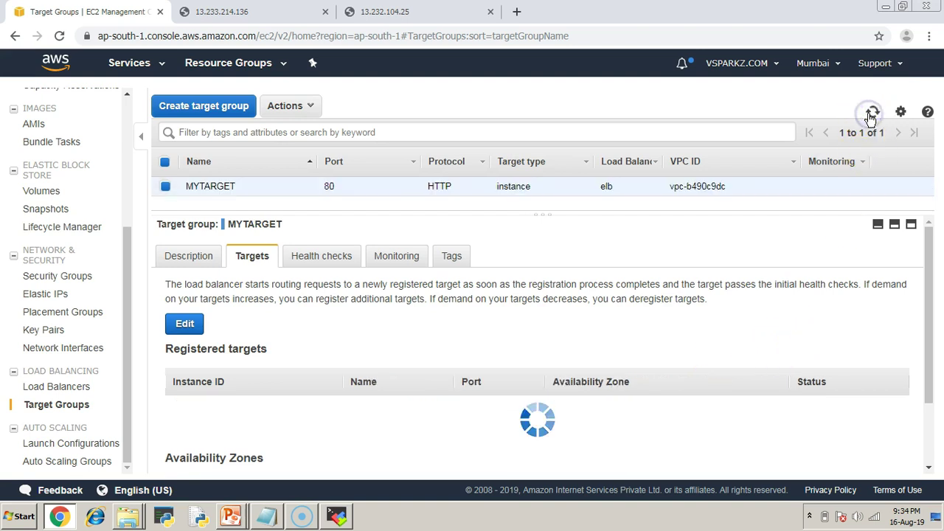
{"action": "left_click_drag", "start_coordinate": [797, 404], "coordinate": [837, 404]}
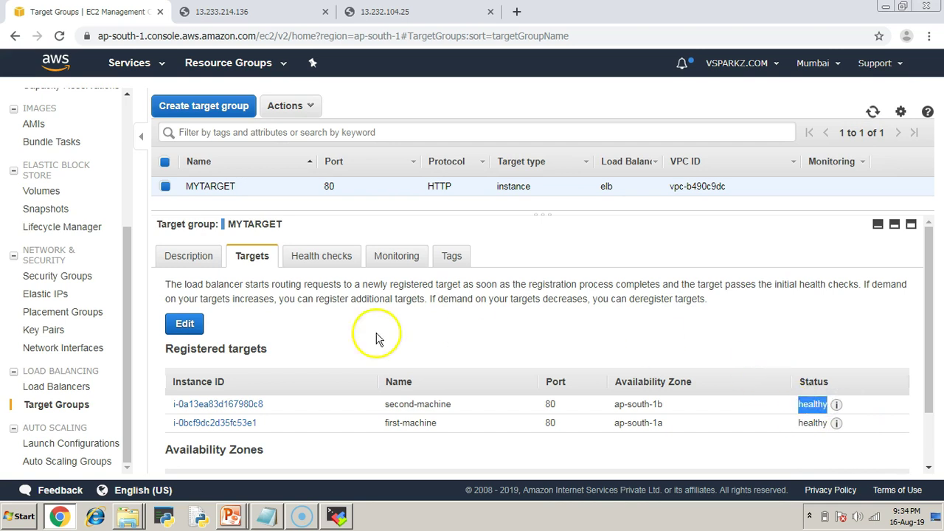
- Return to the Load Balancers page and copy the DNS name of elb
{"action": "left_click", "coordinate": [61, 388]}
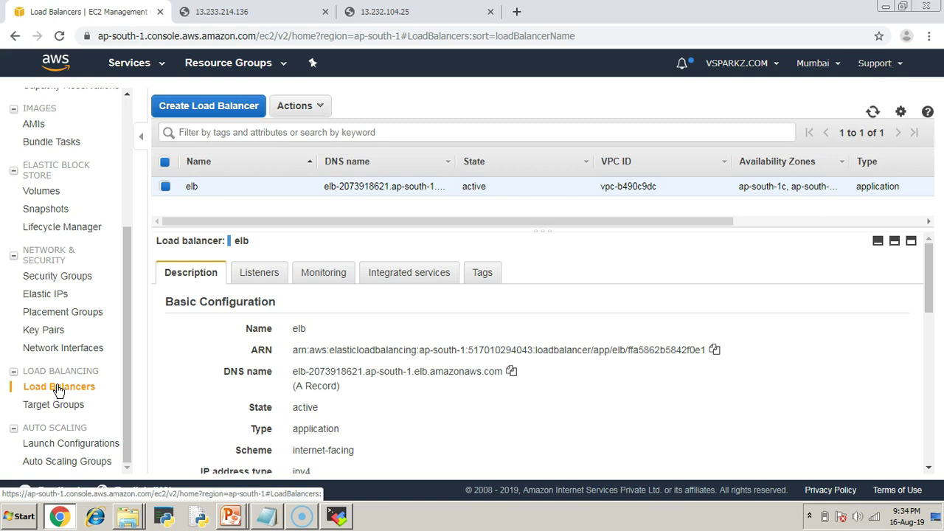
{"action": "key", "text": "alt+Tab"}
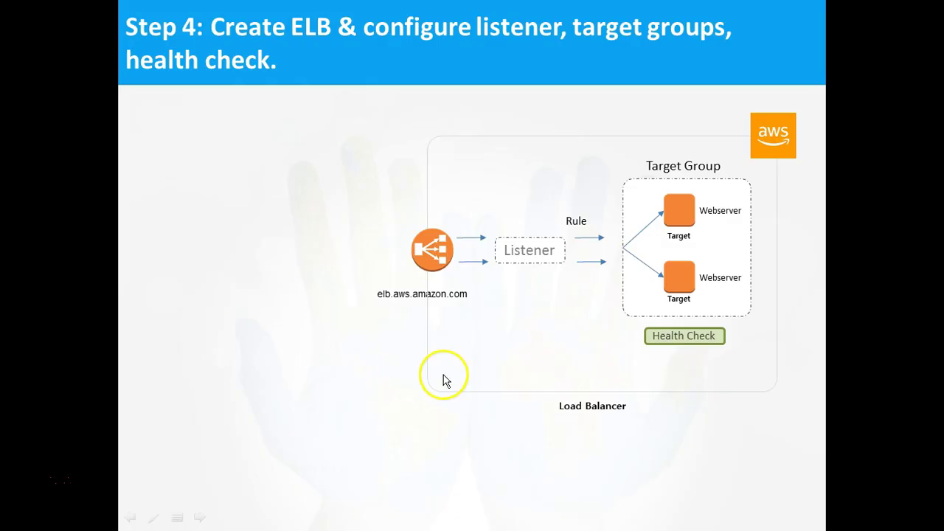
{"action": "left_click", "coordinate": [400, 414]}
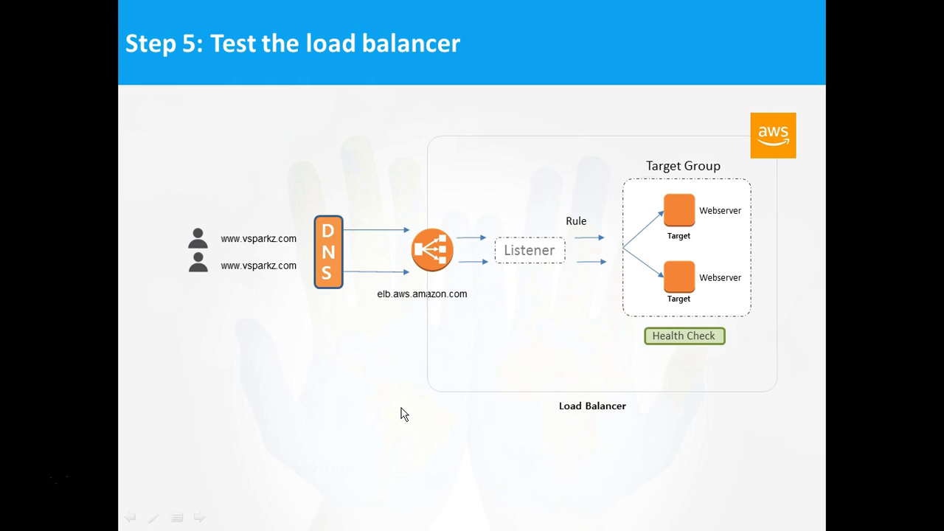
{"action": "key", "text": "alt+Tab"}
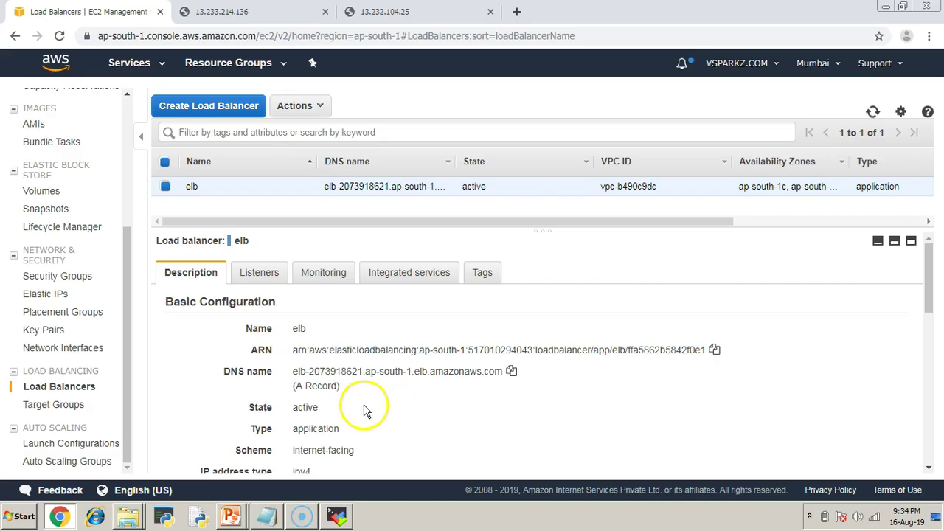
{"action": "left_click_drag", "start_coordinate": [293, 371], "coordinate": [494, 372]}
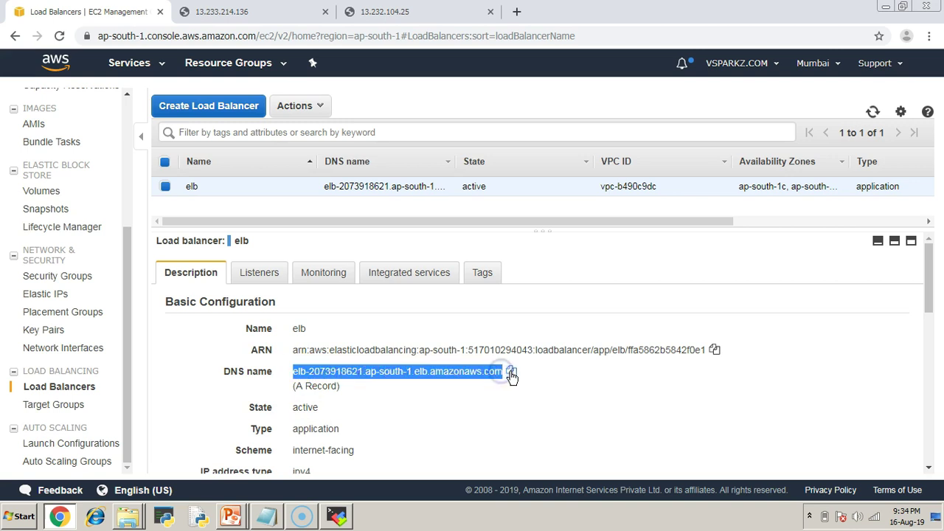
{"action": "left_click", "coordinate": [510, 375]}
{"action": "key", "text": "alt+Tab"}
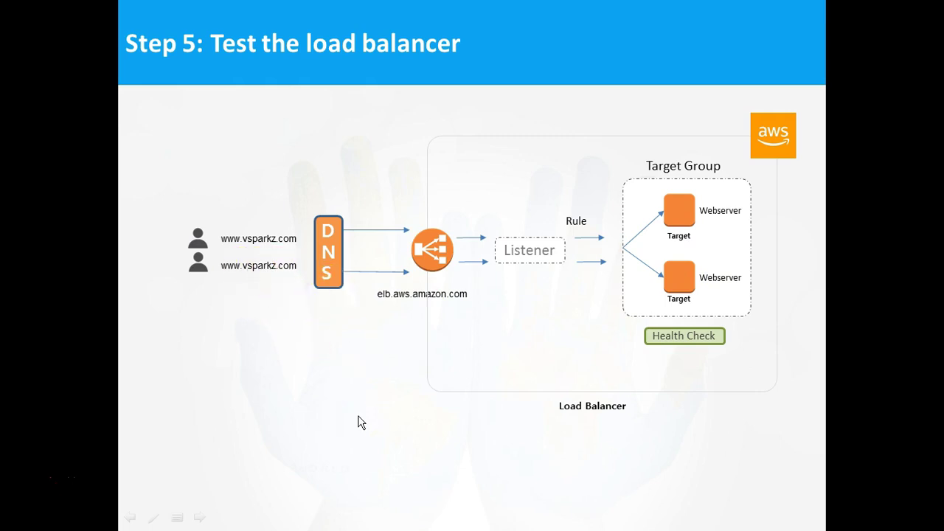
{"action": "key", "text": "alt+Tab"}
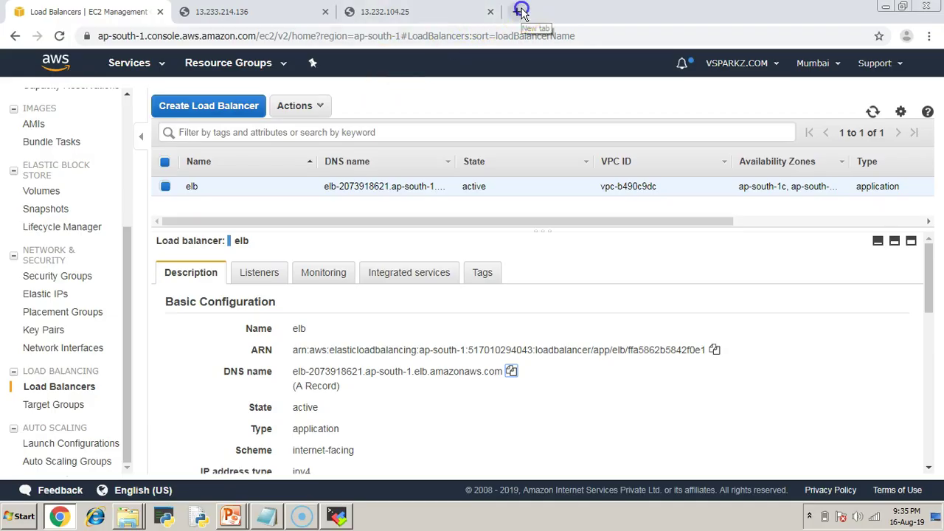
- Load elb-2073918621.ap-south-1.elb.amazonaws.com in a new browser tab and check which webserver answers
{"action": "left_click", "coordinate": [522, 12]}
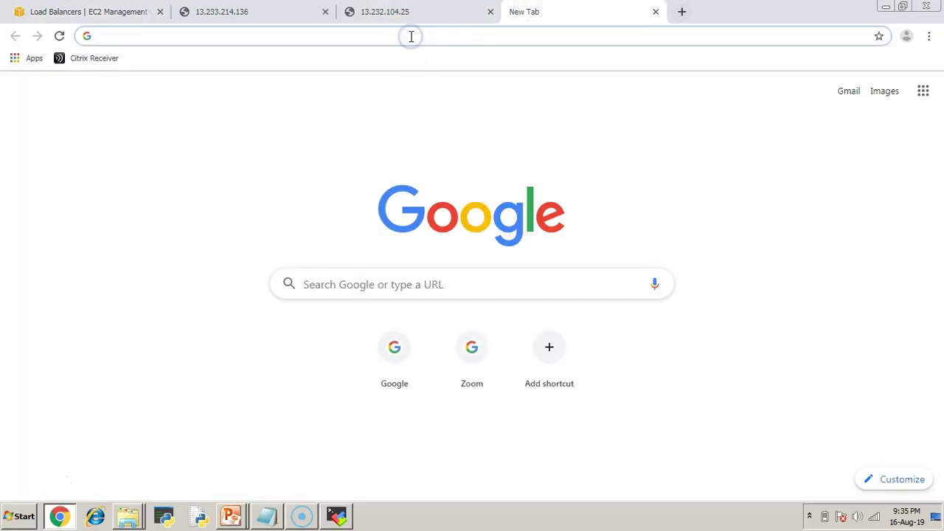
{"action": "key", "text": "ctrl+v"}
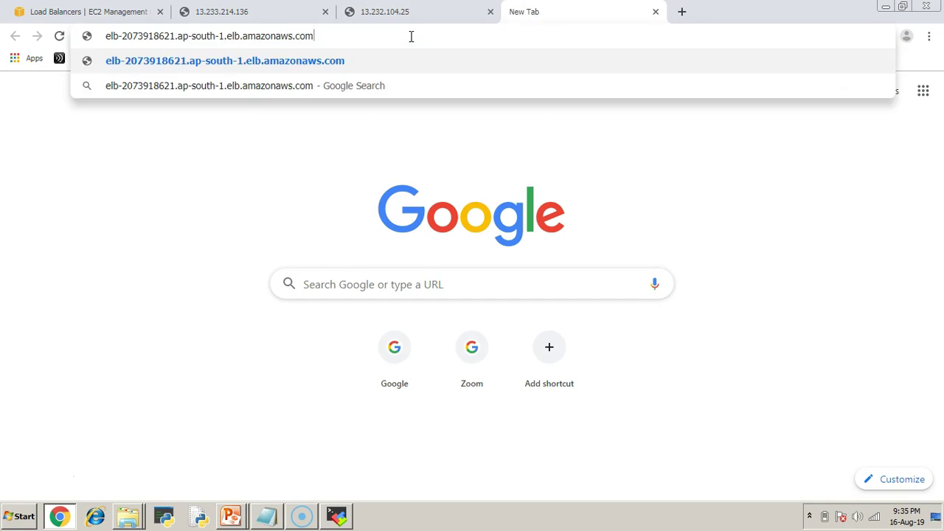
{"action": "key", "text": "Return"}
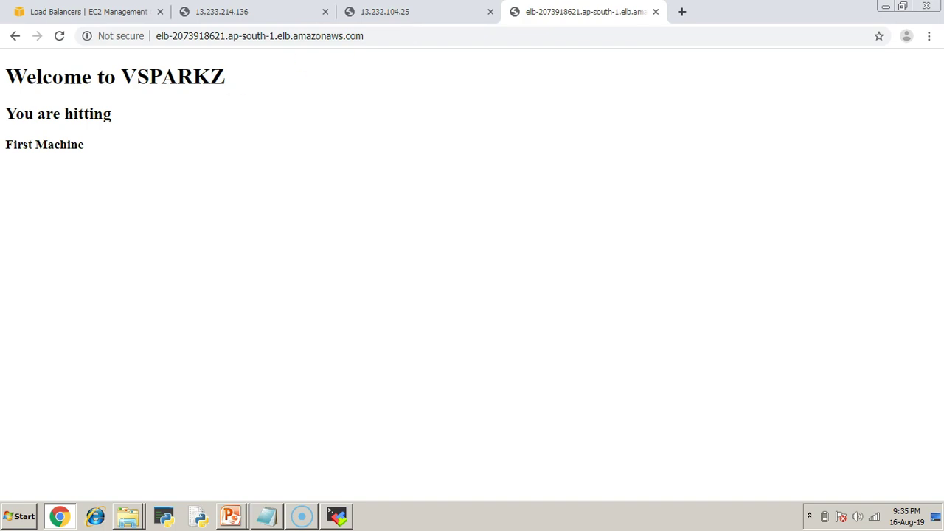
{"action": "left_click_drag", "start_coordinate": [81, 143], "coordinate": [6, 145]}
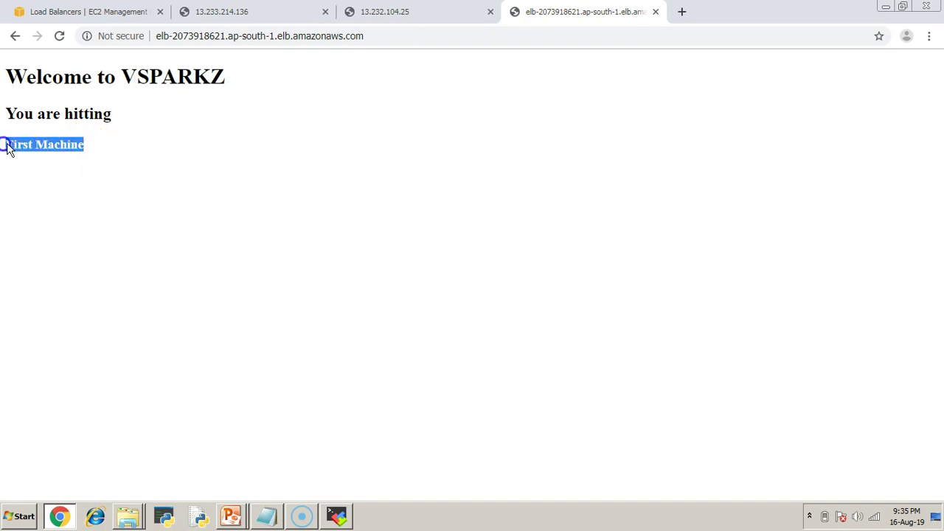
- Reload the load balancer's web page repeatedly to test how requests are distributed between the two webservers
{"action": "left_click", "coordinate": [60, 37]}
{"action": "left_click", "coordinate": [60, 37]}
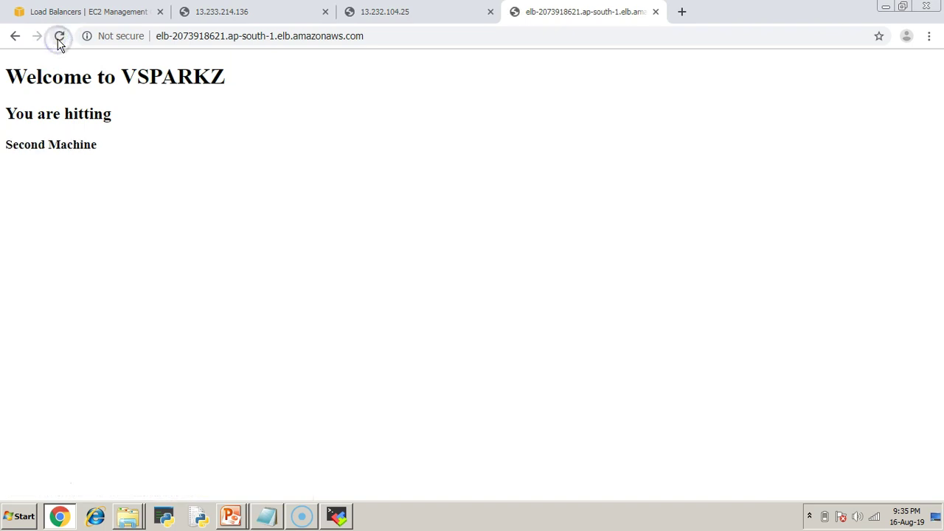
{"action": "left_click_drag", "start_coordinate": [116, 146], "coordinate": [7, 144]}
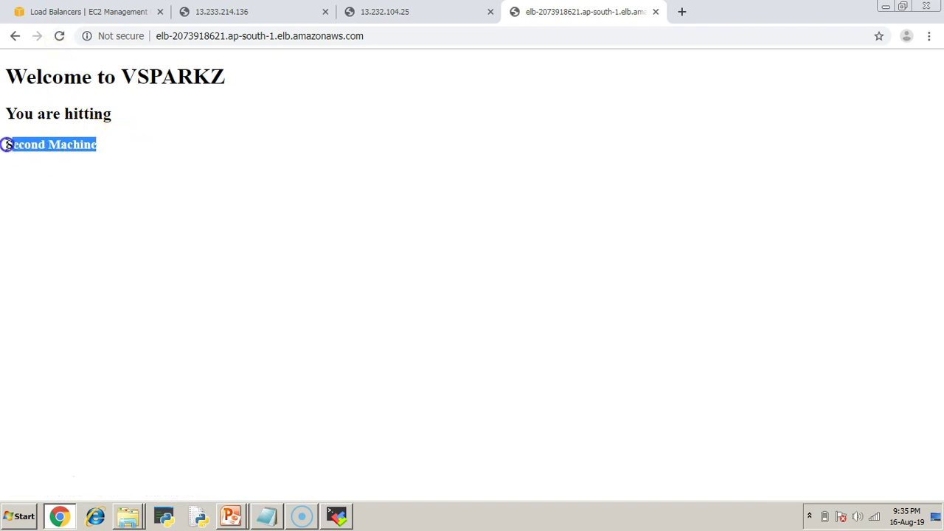
{"action": "left_click", "coordinate": [59, 39]}
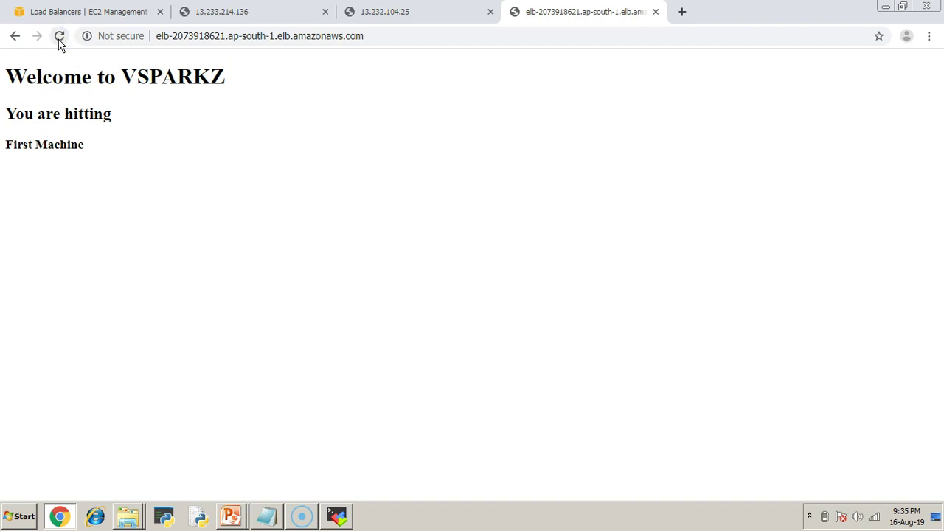
{"action": "left_click", "coordinate": [59, 36]}
{"action": "left_click", "coordinate": [59, 38]}
{"action": "left_click", "coordinate": [60, 36]}
{"action": "left_click", "coordinate": [59, 37]}
{"action": "left_click", "coordinate": [60, 37]}
{"action": "left_click", "coordinate": [59, 37]}
{"action": "left_click", "coordinate": [59, 37]}
{"action": "left_click", "coordinate": [59, 36]}
{"action": "left_click", "coordinate": [60, 37]}
{"action": "left_click", "coordinate": [47, 72]}
{"action": "key", "text": "alt+Tab"}
{"action": "key", "text": "Tab"}
{"action": "key", "text": "Tab"}
{"action": "key", "text": "Tab"}
{"action": "key", "text": "Tab"}
{"action": "key", "text": "Tab"}
{"action": "key", "text": "Tab"}
{"action": "key", "text": "Tab"}
{"action": "key", "text": "Tab"}
{"action": "left_click", "coordinate": [168, 122]}
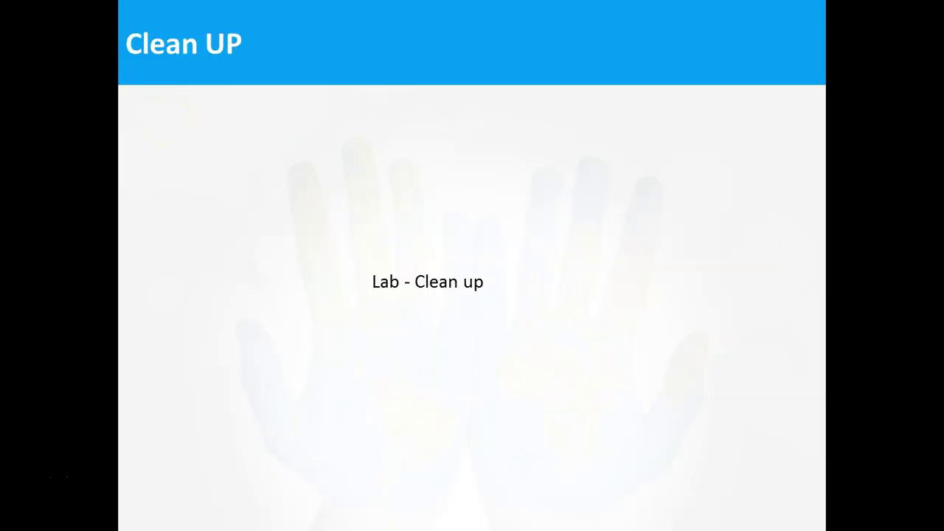
{"action": "key", "text": "alt+Tab"}
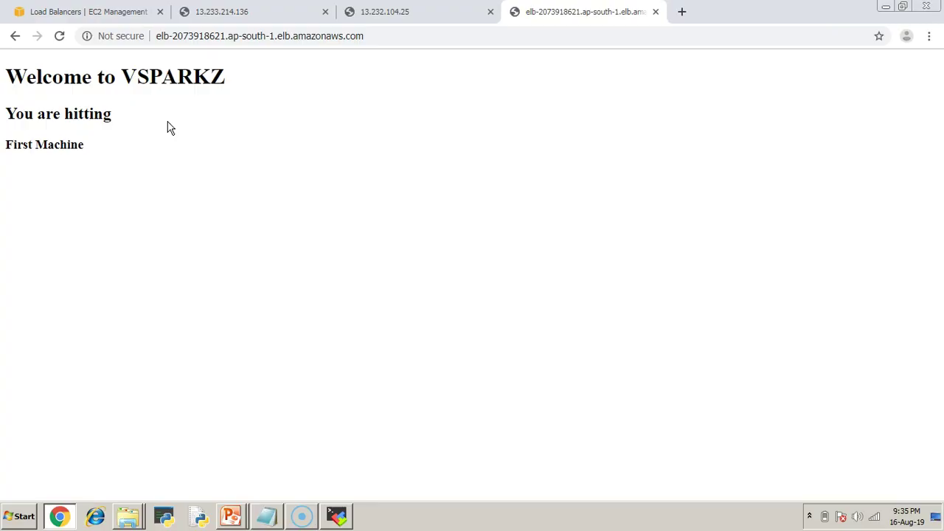
- Return to the Load Balancers page in the EC2 console and delete the elb load balancer, confirming the deletion
{"action": "left_click", "coordinate": [105, 11]}
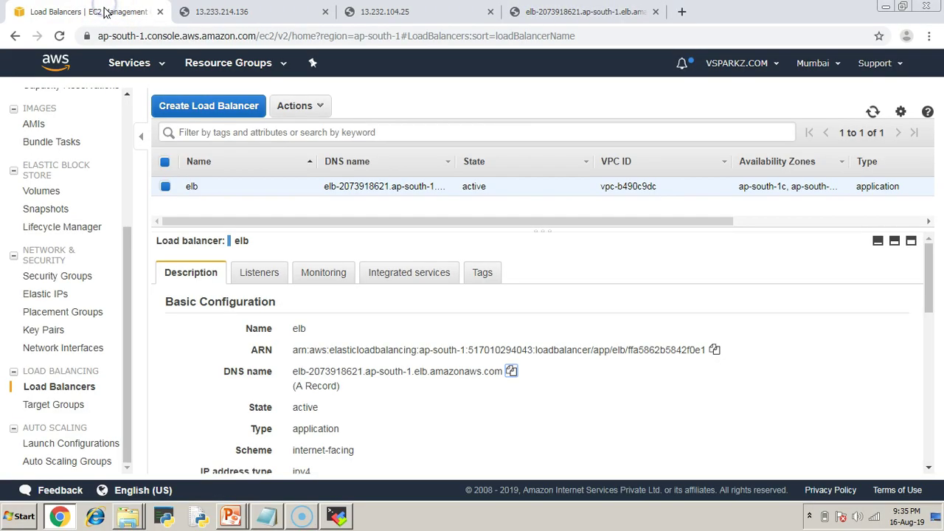
{"action": "left_click", "coordinate": [59, 405]}
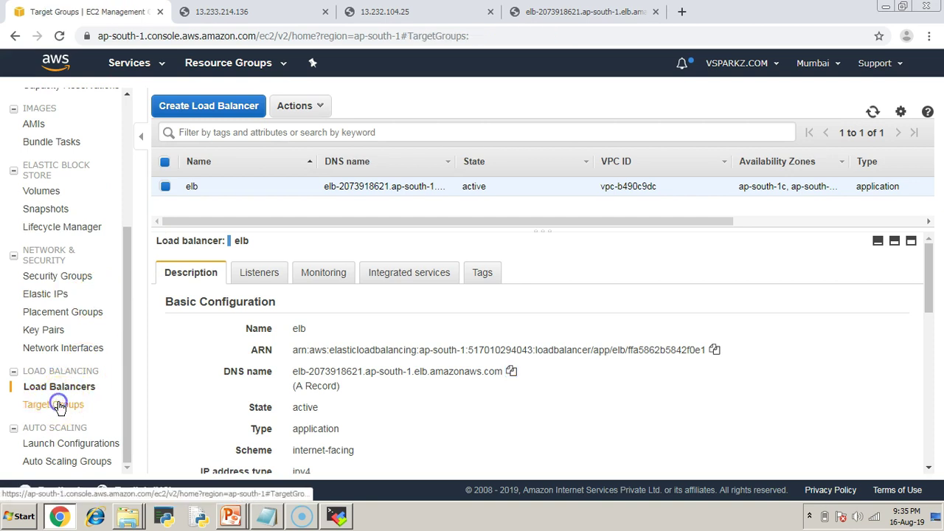
{"action": "left_click", "coordinate": [78, 388]}
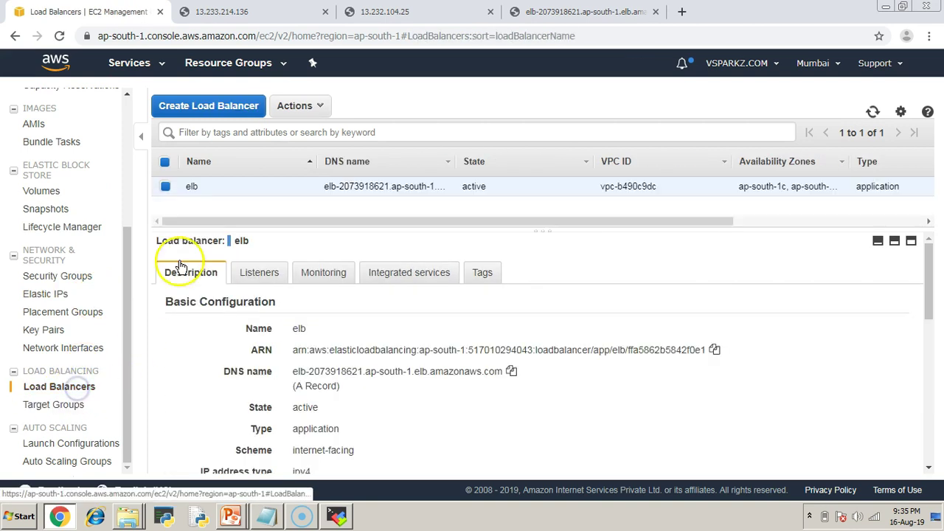
{"action": "left_click", "coordinate": [310, 108]}
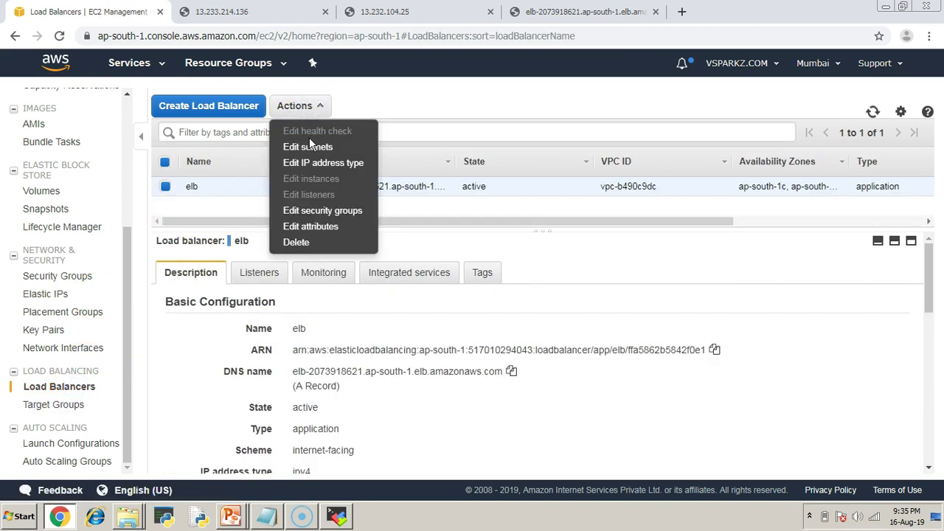
{"action": "left_click", "coordinate": [299, 242]}
{"action": "left_click", "coordinate": [623, 333]}
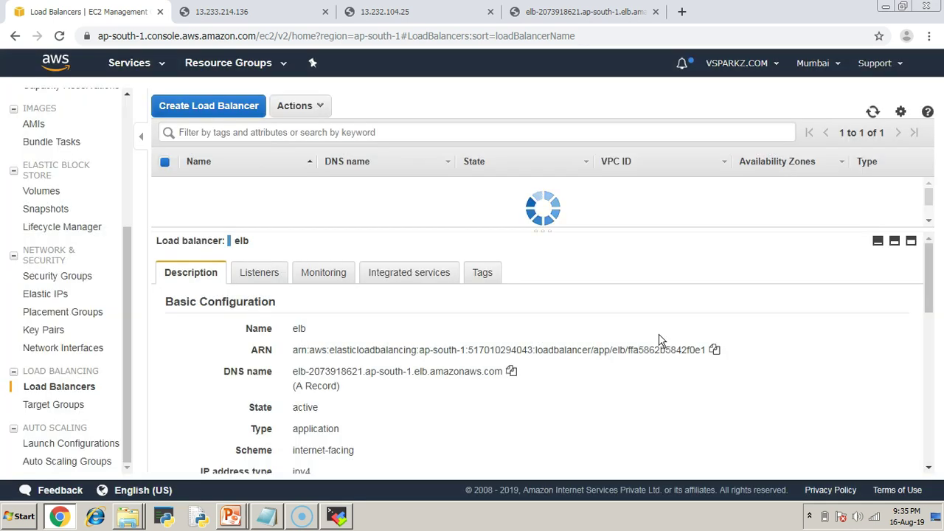
- Delete the MYTARGET target group from the EC2 Target Groups page and confirm the deletion
{"action": "left_click", "coordinate": [64, 404]}
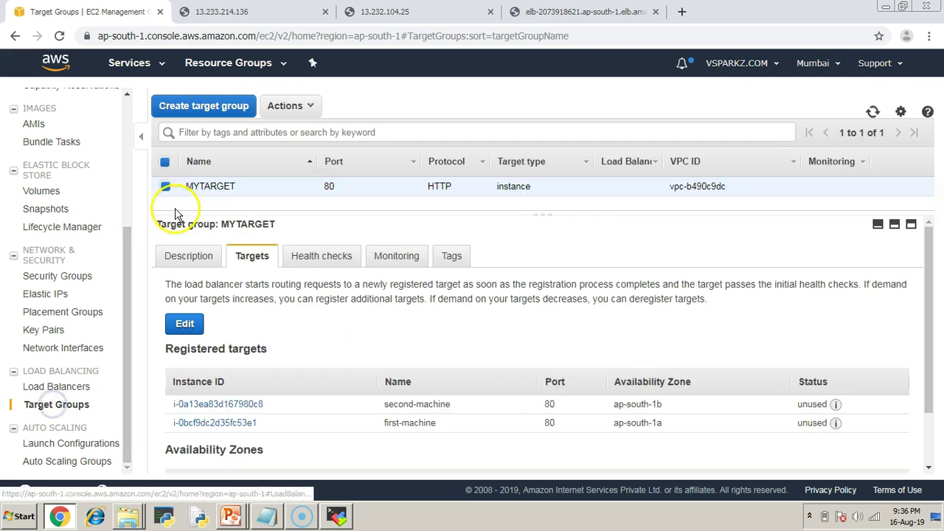
{"action": "left_click", "coordinate": [298, 106]}
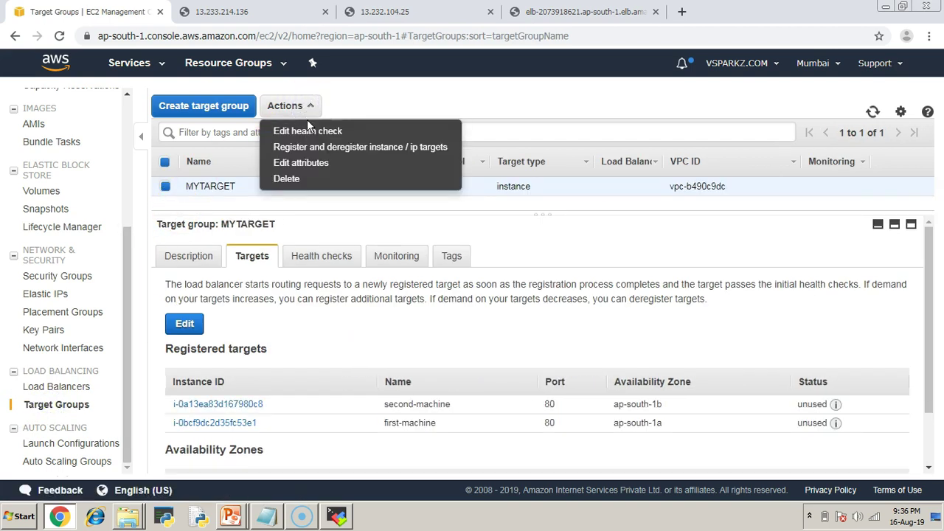
{"action": "left_click", "coordinate": [289, 179]}
{"action": "left_click", "coordinate": [627, 328]}
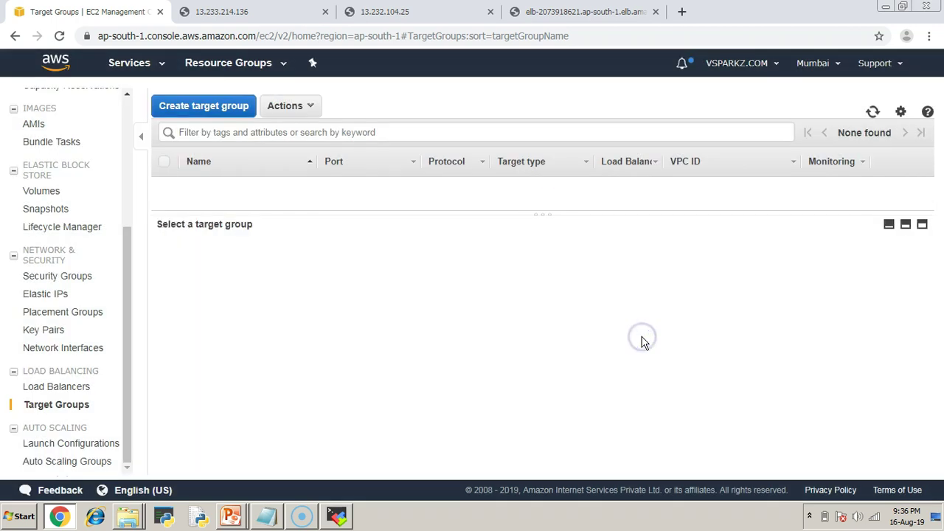
- Terminate both EC2 instances, first-machine and second-machine, confirm the termination, and refresh the instance list
{"action": "scroll", "coordinate": [48, 240], "scroll_direction": "up", "scroll_amount": 3}
{"action": "scroll", "coordinate": [46, 238], "scroll_direction": "up", "scroll_amount": 1}
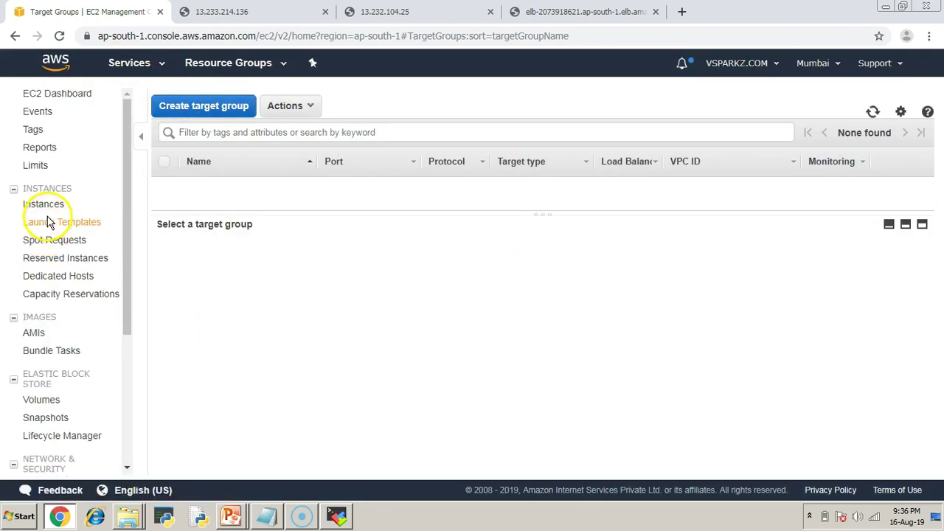
{"action": "left_click", "coordinate": [46, 204]}
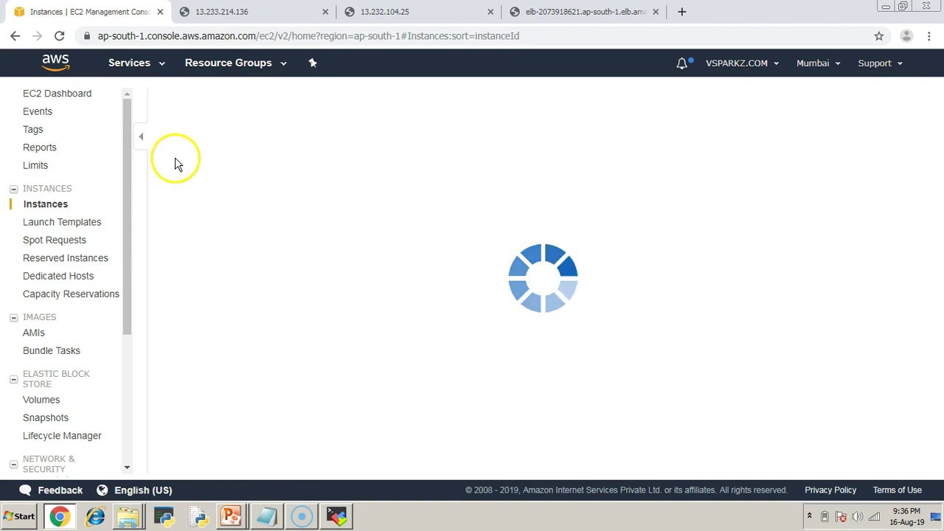
{"action": "left_click", "coordinate": [164, 160]}
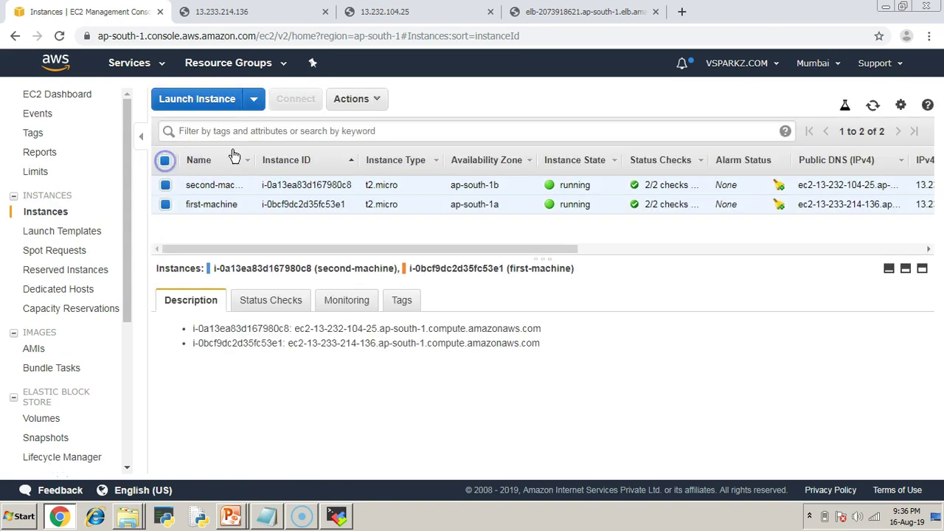
{"action": "left_click", "coordinate": [352, 98]}
{"action": "mouse_move", "coordinate": [358, 193]}
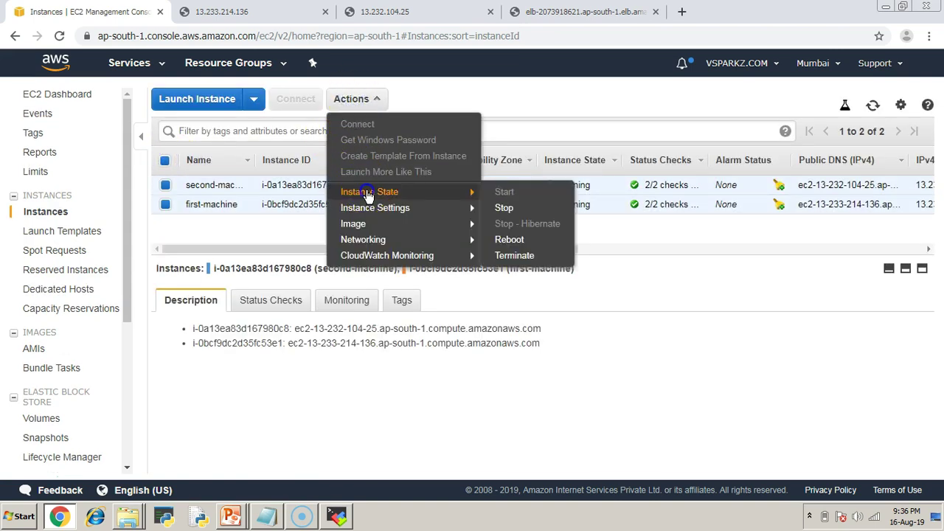
{"action": "left_click", "coordinate": [514, 255]}
{"action": "left_click", "coordinate": [698, 384]}
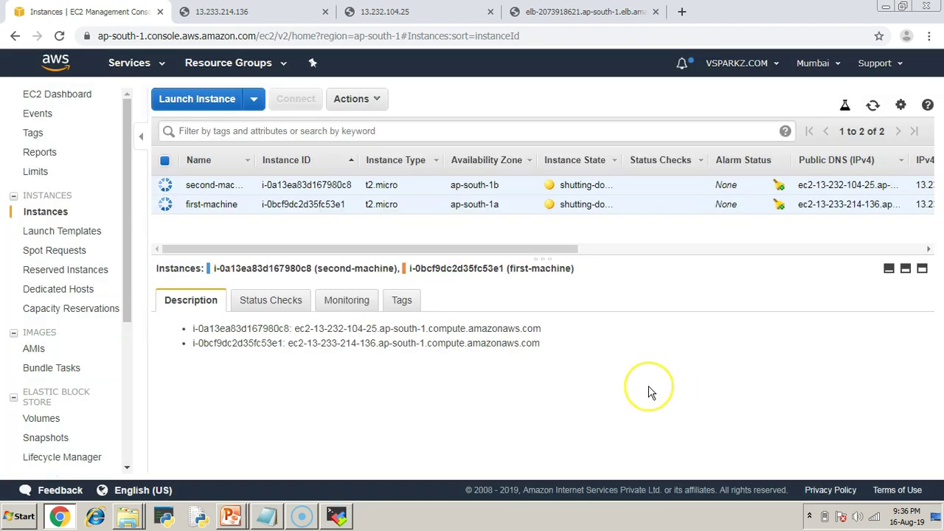
{"action": "left_click", "coordinate": [873, 105]}
{"action": "key", "text": "alt+Tab"}
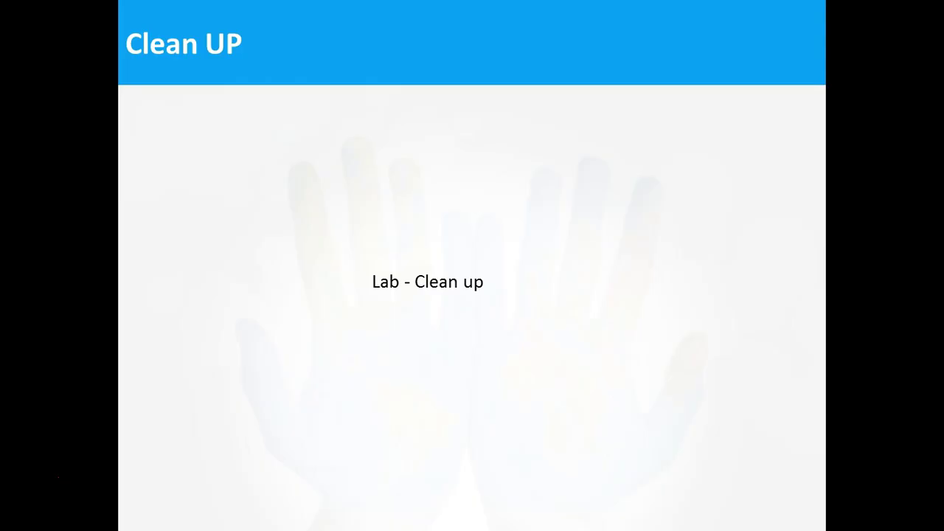
{"action": "left_click", "coordinate": [659, 341]}
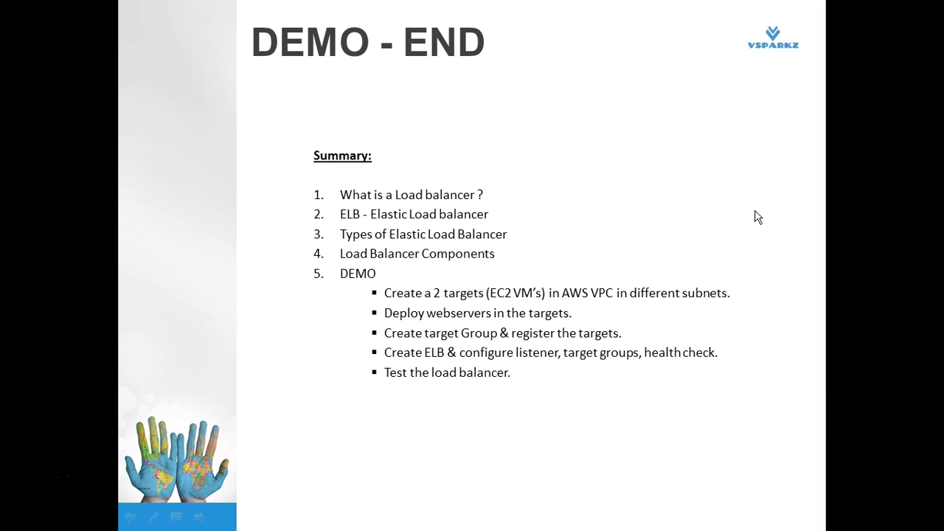
{"action": "key", "text": "Right"}
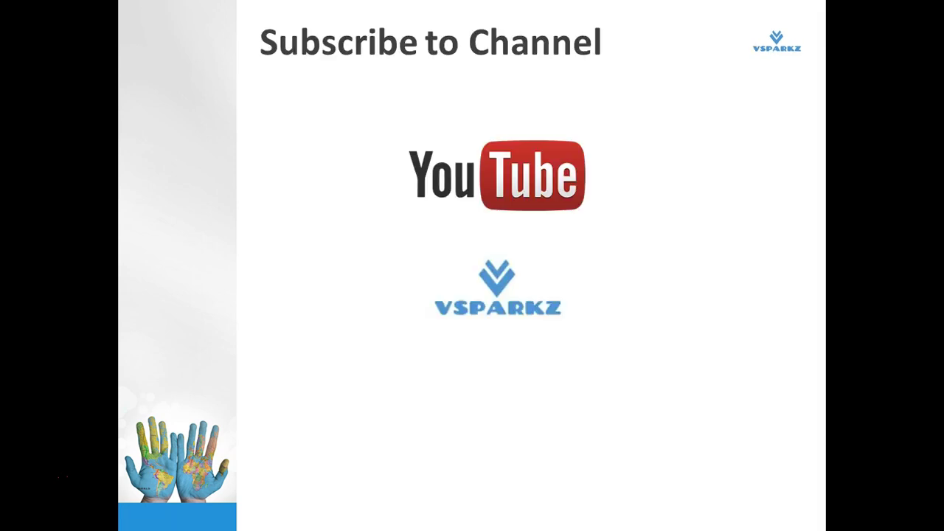